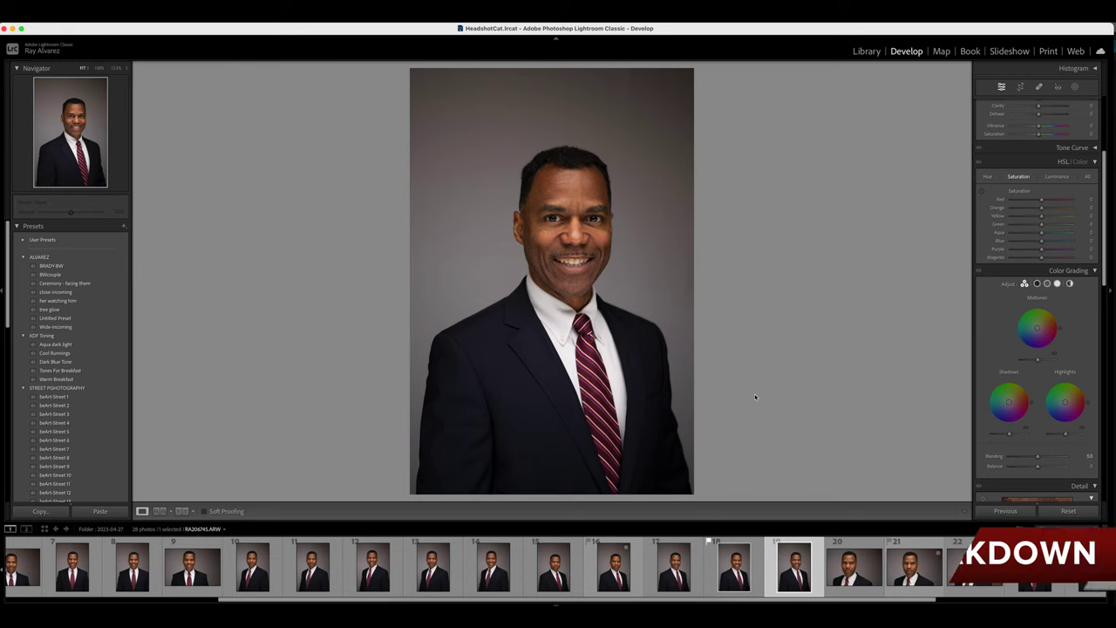
# - Browse the portrait series in the filmstrip, comparing expressions and poses across the front-facing and angled headshots
pyautogui.click(99, 574)
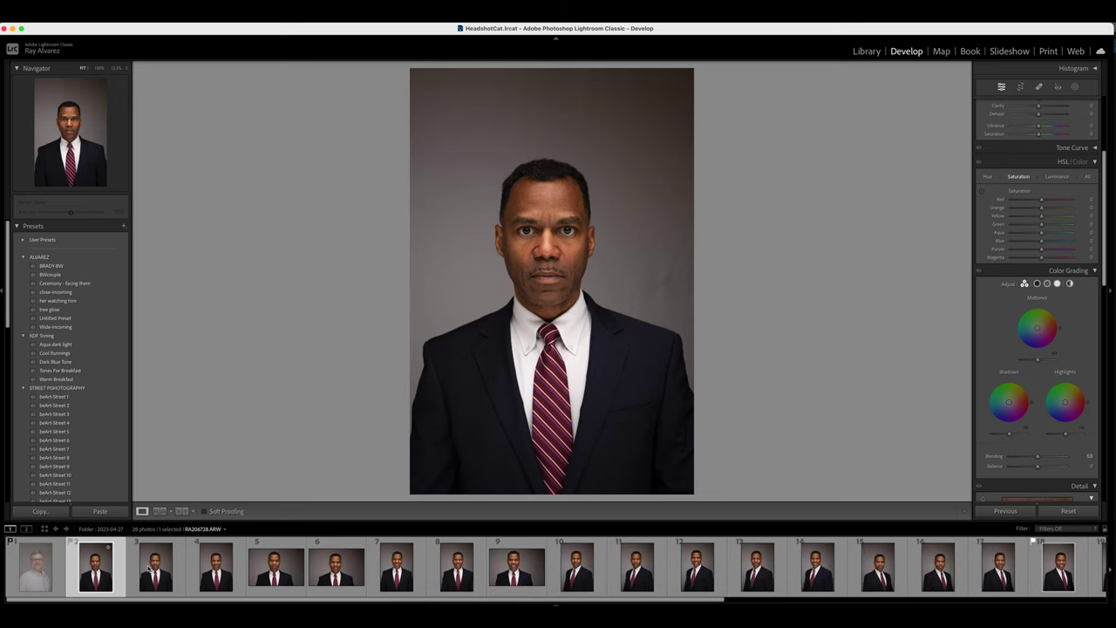
pyautogui.click(602, 582)
pyautogui.hscroll(5, 663, 575)
pyautogui.click(852, 578)
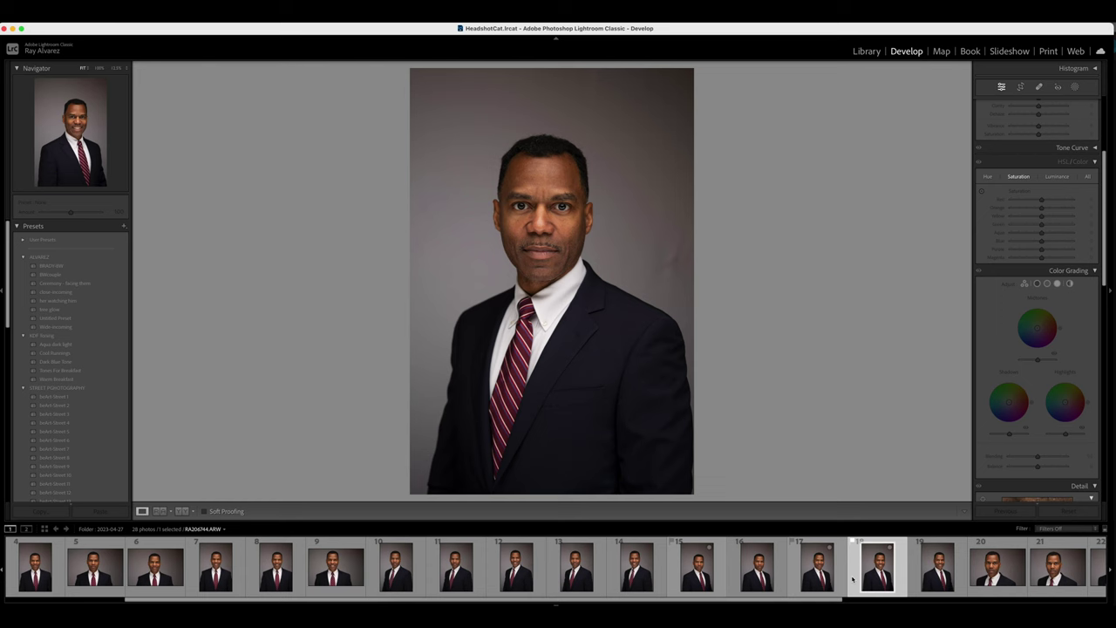
pyautogui.hscroll(-2, 853, 578)
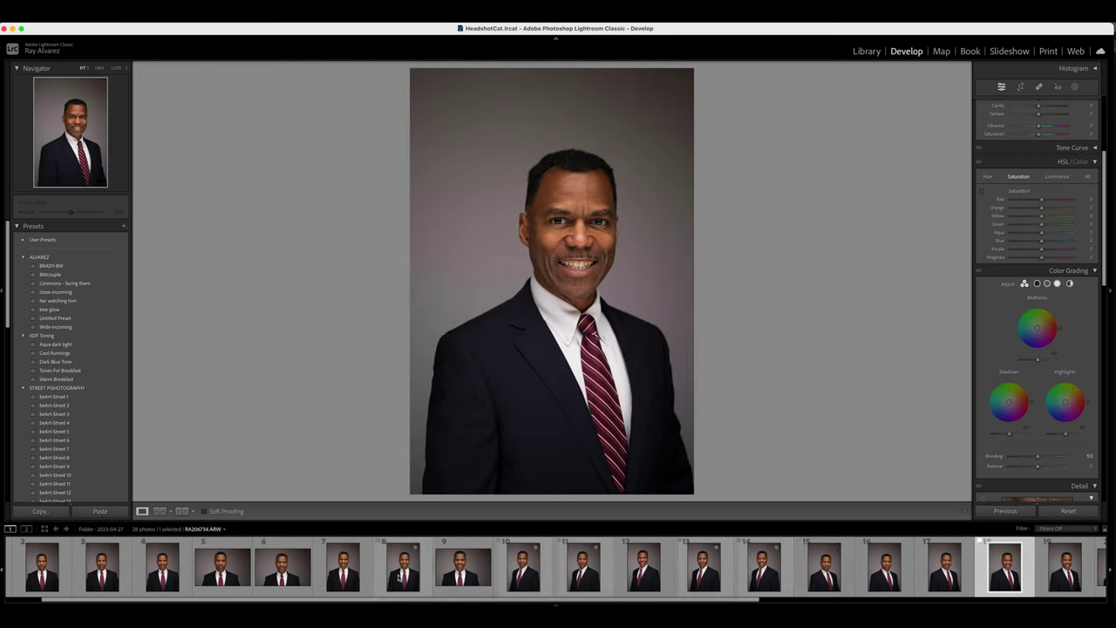
pyautogui.click(394, 577)
pyautogui.click(522, 583)
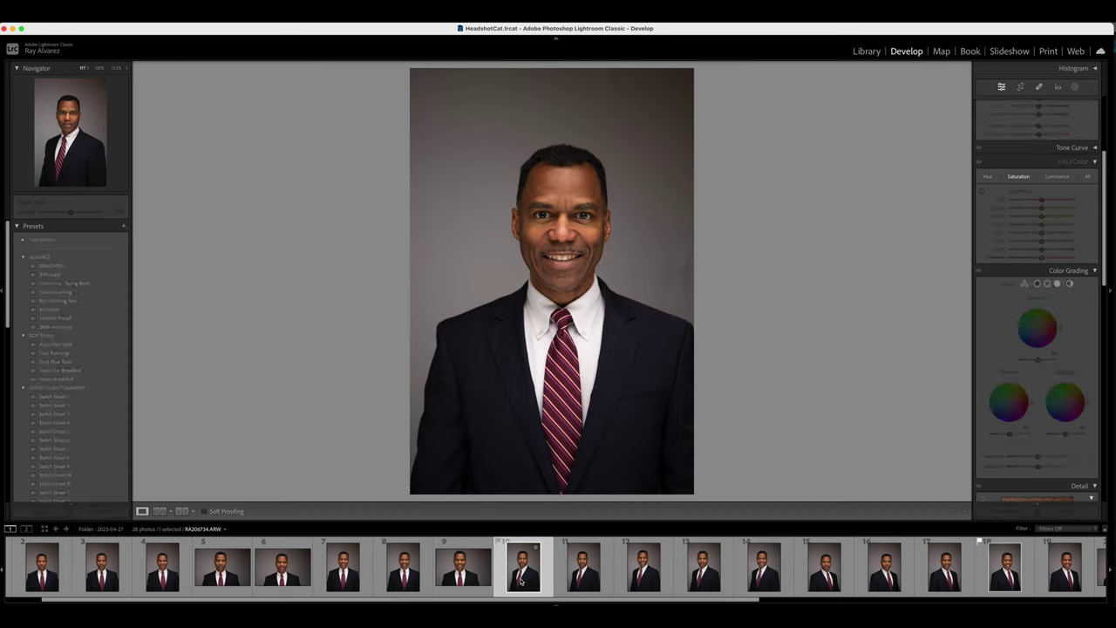
pyautogui.hscroll(2, 610, 575)
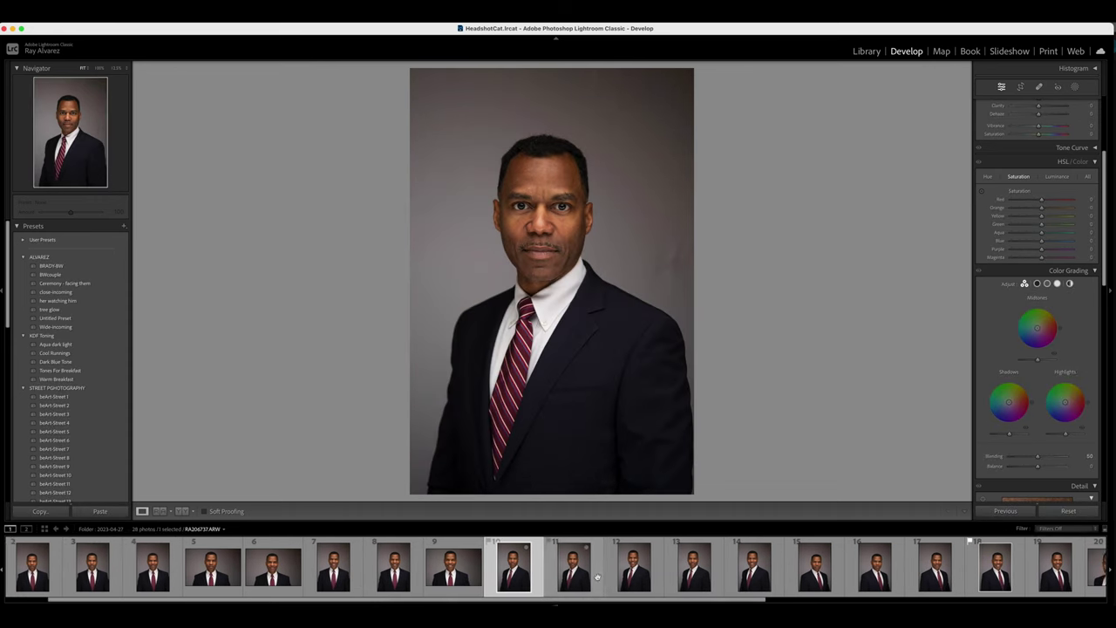
pyautogui.click(923, 579)
pyautogui.hscroll(-1, 621, 572)
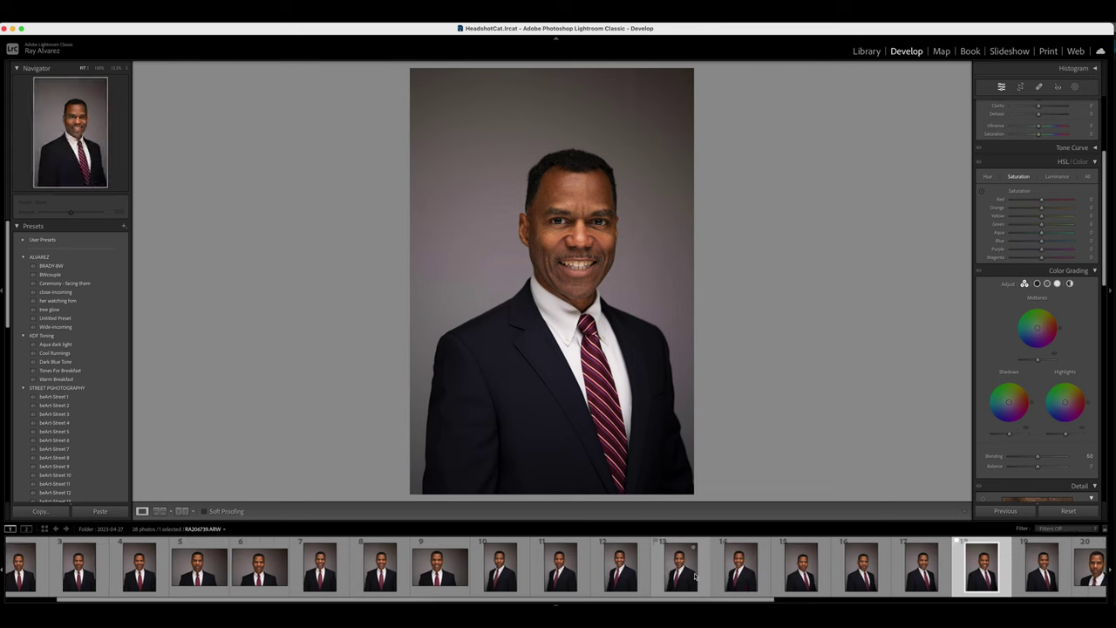
pyautogui.hscroll(-2, 380, 571)
# - Review the shoot from its front-facing portraits at photos 2 to 7 through the angled poses at photos 10 and 17
pyautogui.click(173, 574)
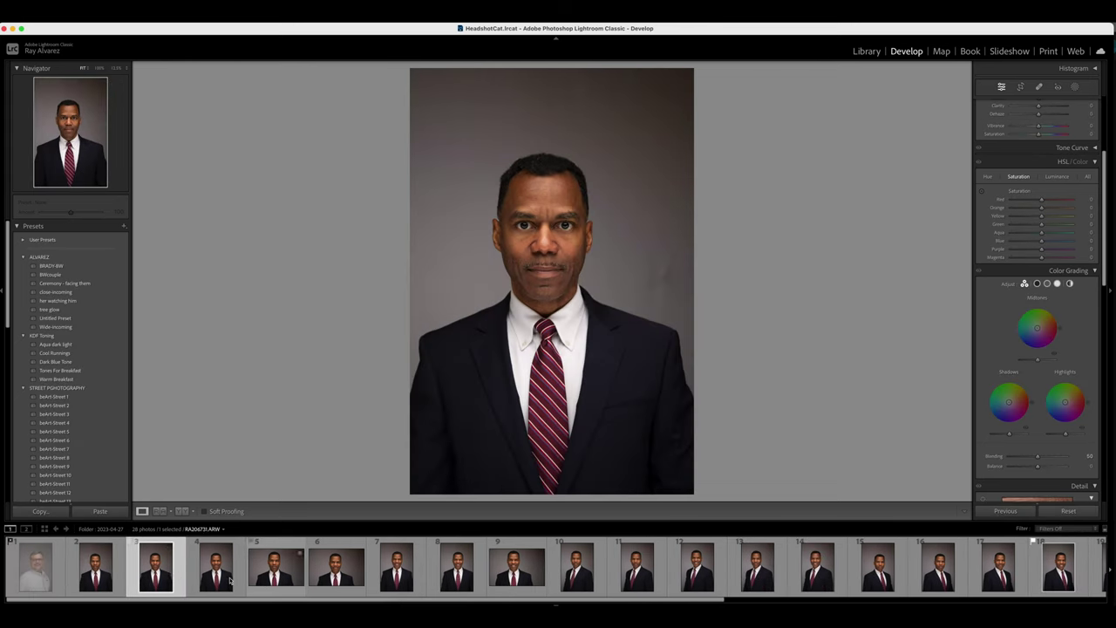
pyautogui.click(112, 572)
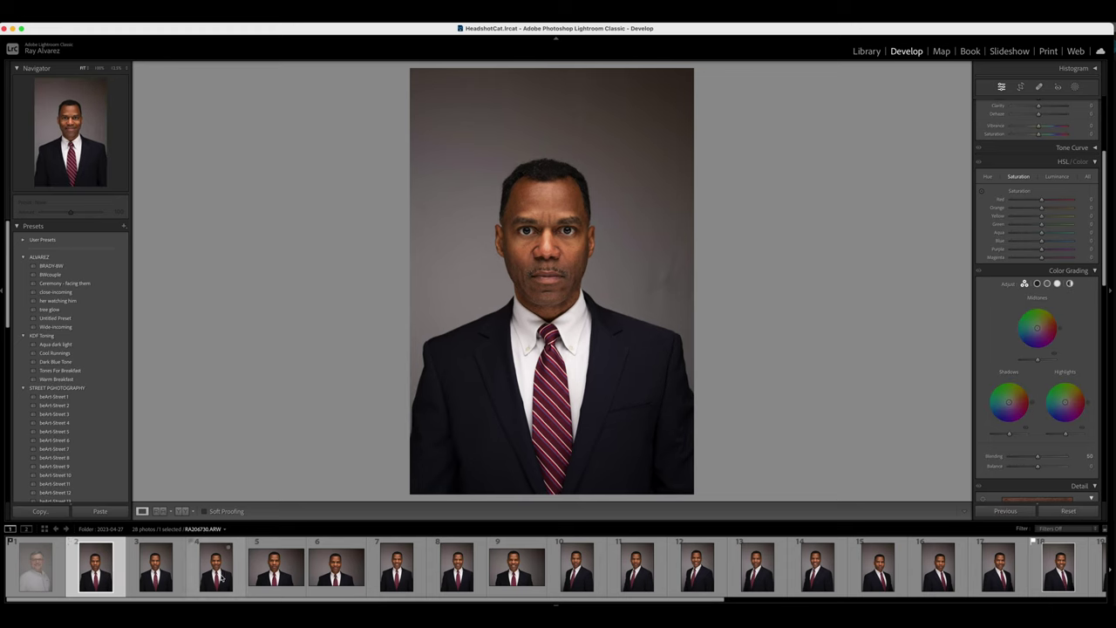
pyautogui.click(168, 574)
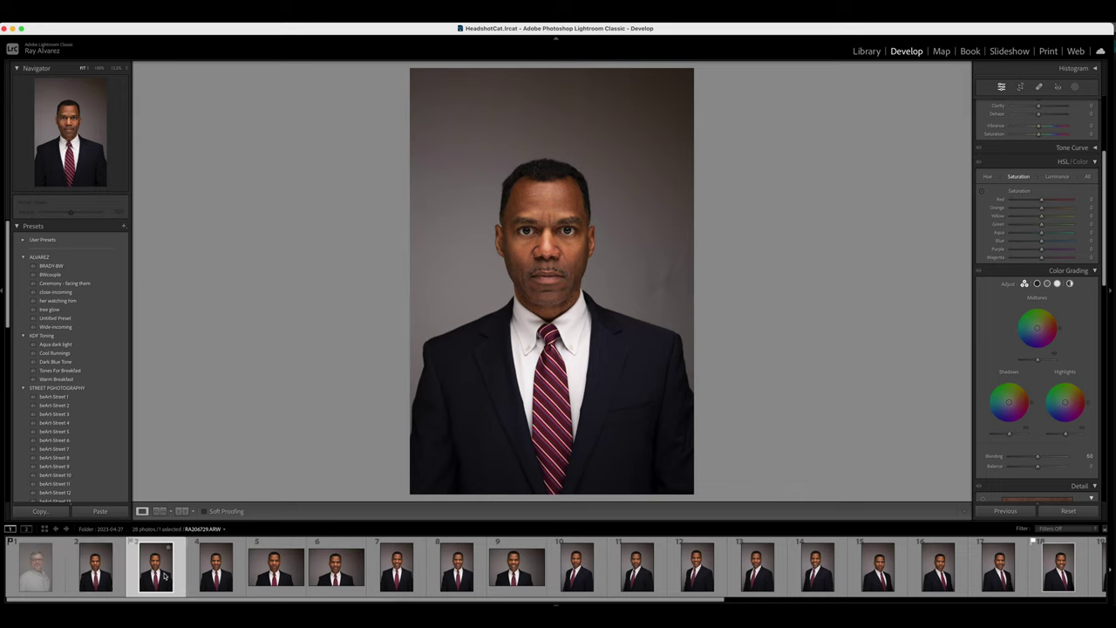
pyautogui.click(214, 576)
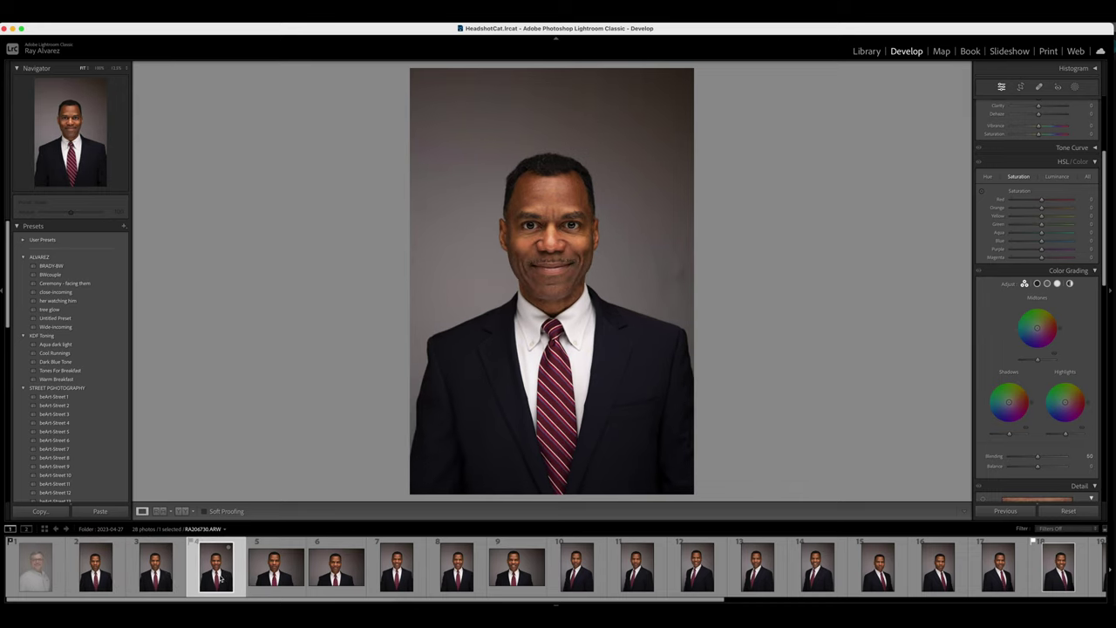
pyautogui.click(263, 580)
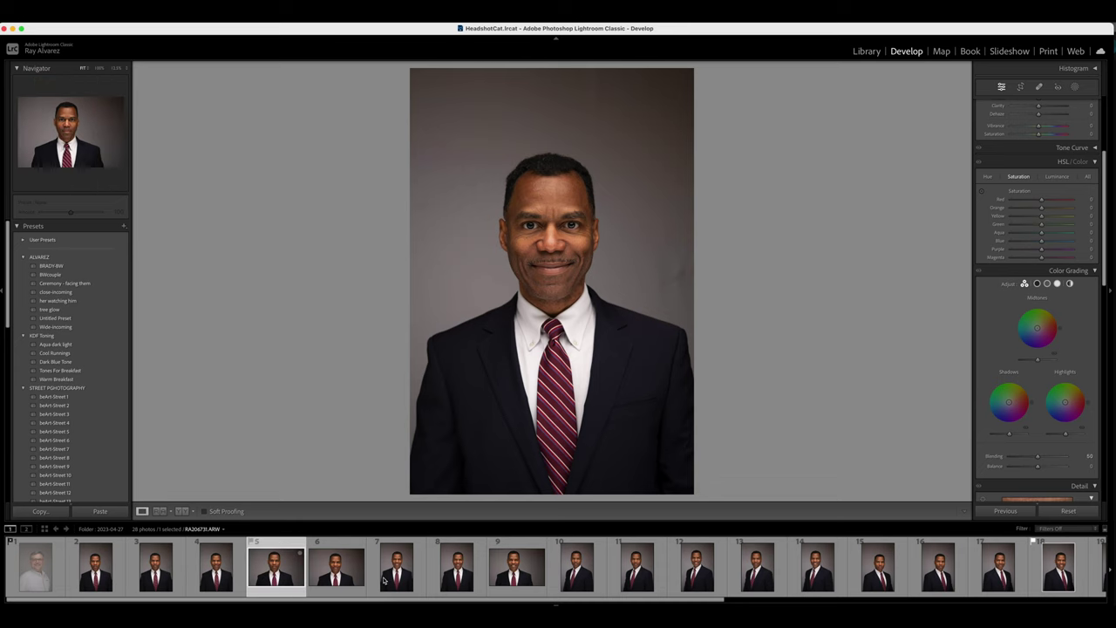
pyautogui.click(384, 580)
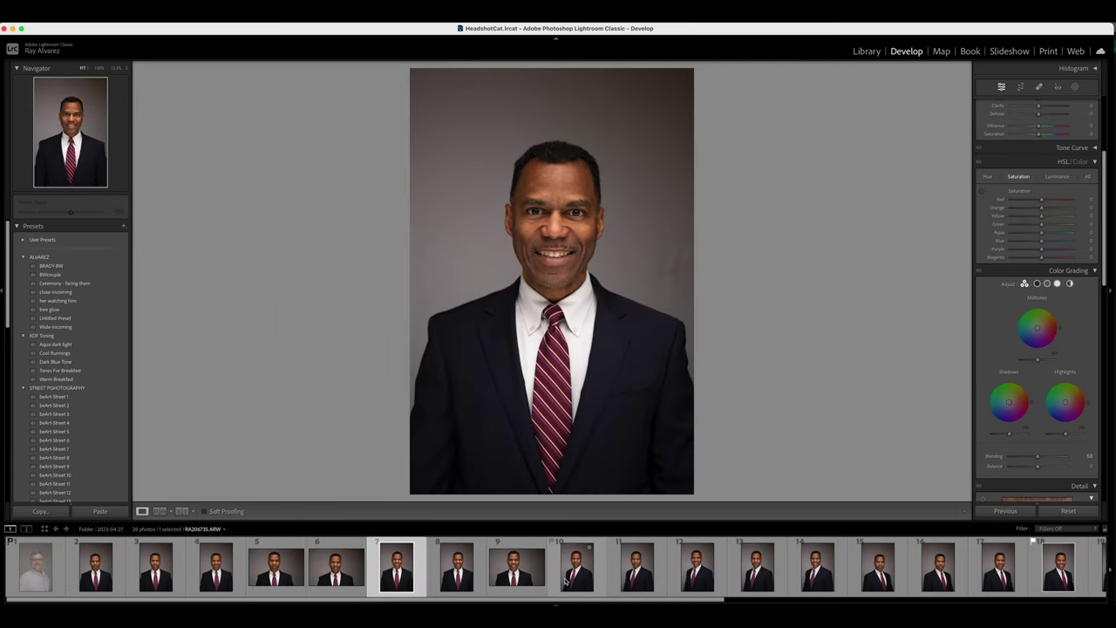
pyautogui.click(579, 580)
pyautogui.hscroll(1, 583, 580)
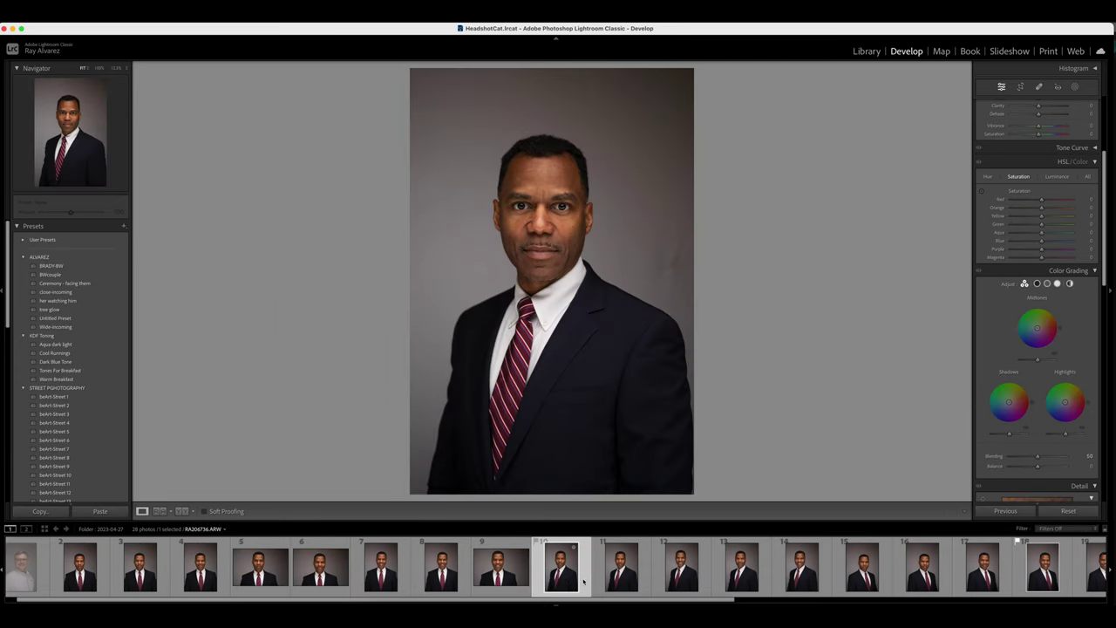
pyautogui.click(967, 580)
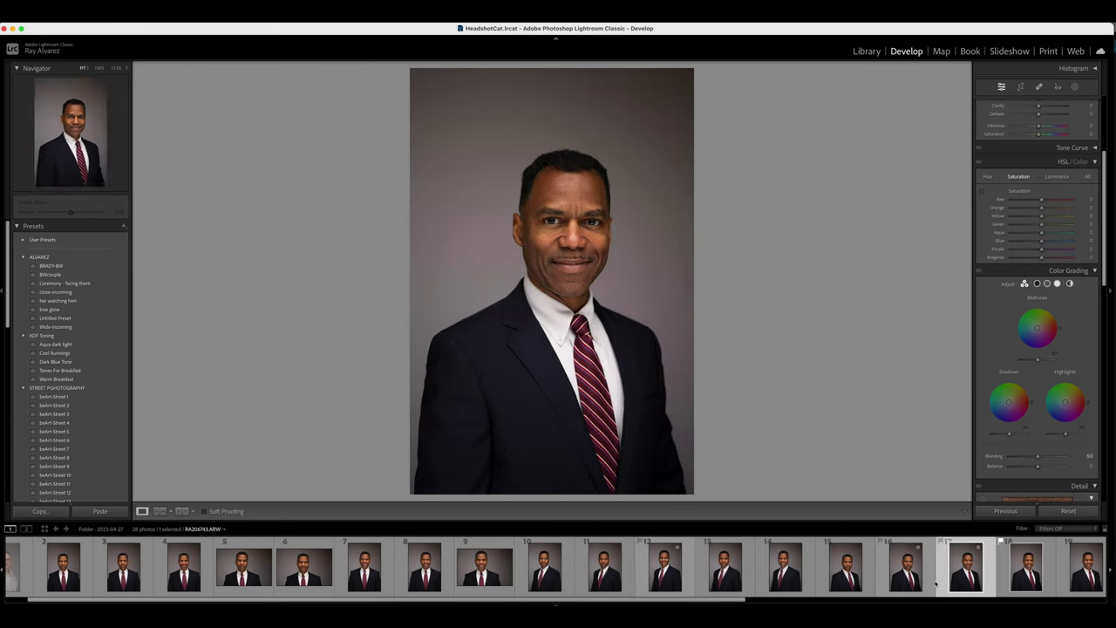
# - Compare the serious and smiling expressions in the angled portraits, photos 10 to 12
pyautogui.click(552, 571)
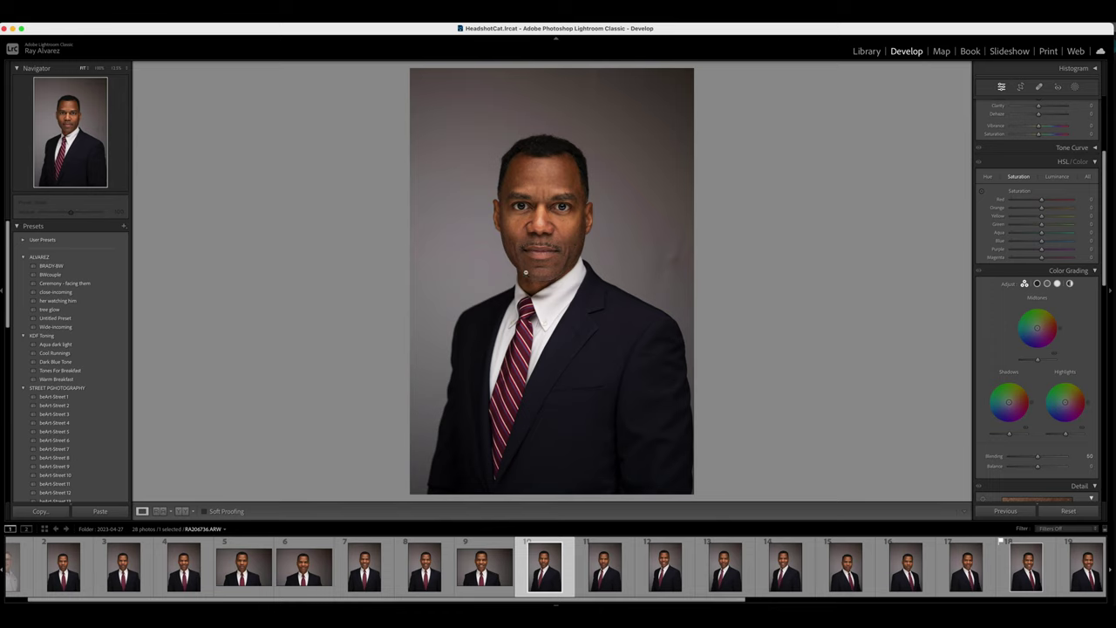
pyautogui.click(610, 571)
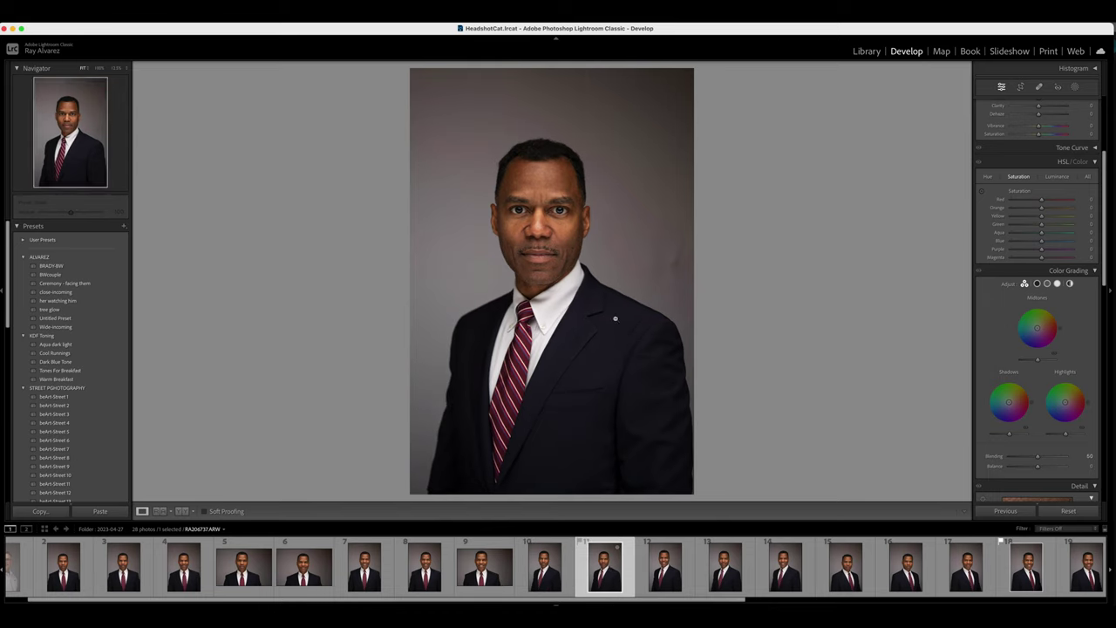
pyautogui.press('Right')
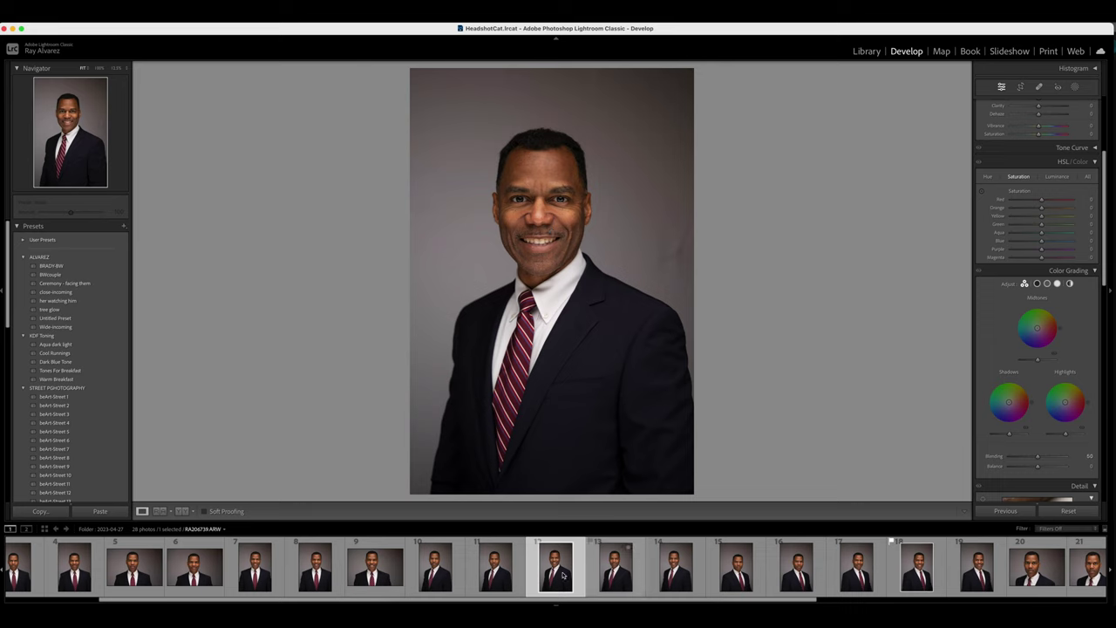
pyautogui.click(495, 567)
pyautogui.click(549, 574)
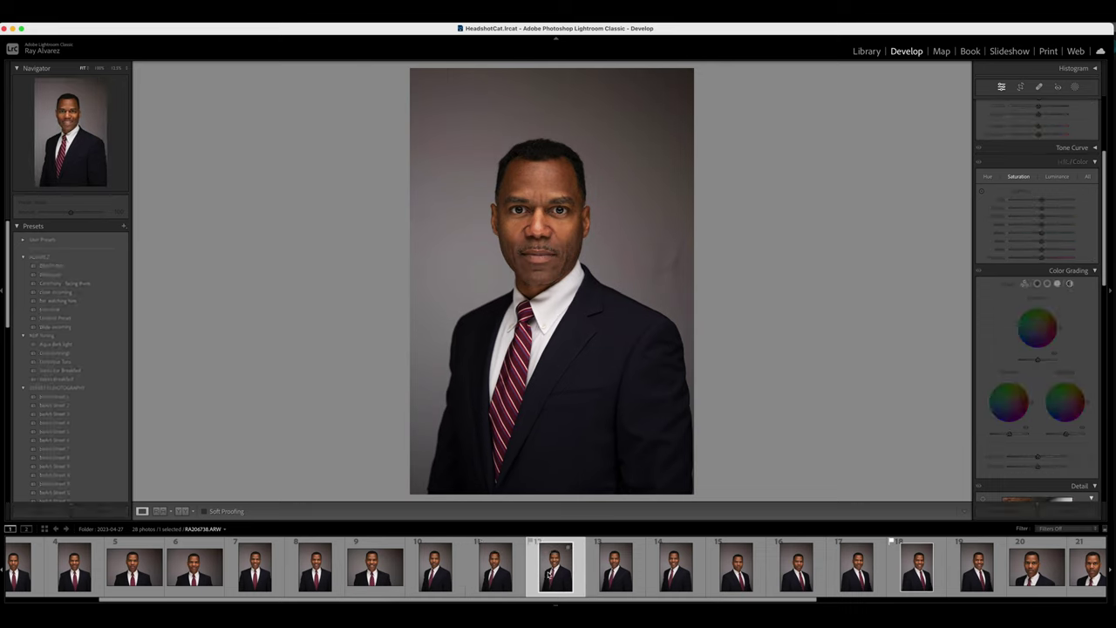
# - Compare the smiling portraits, photos 18 and 19, individually and side by side in the Library's Survey view
pyautogui.scroll(-3, 707, 571)
pyautogui.click(746, 580)
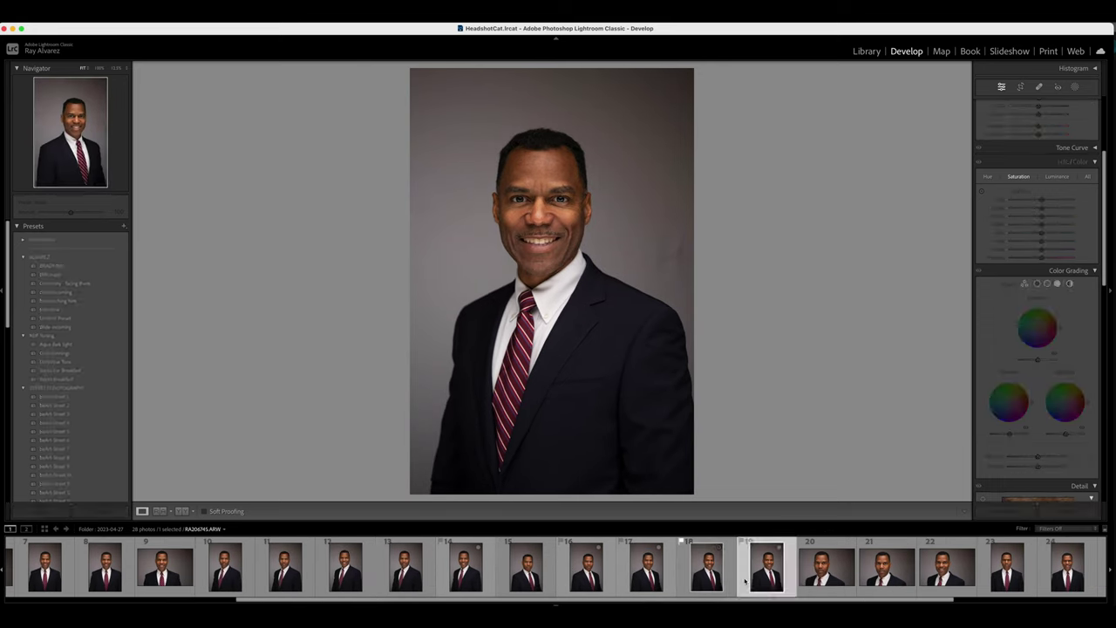
pyautogui.click(718, 577)
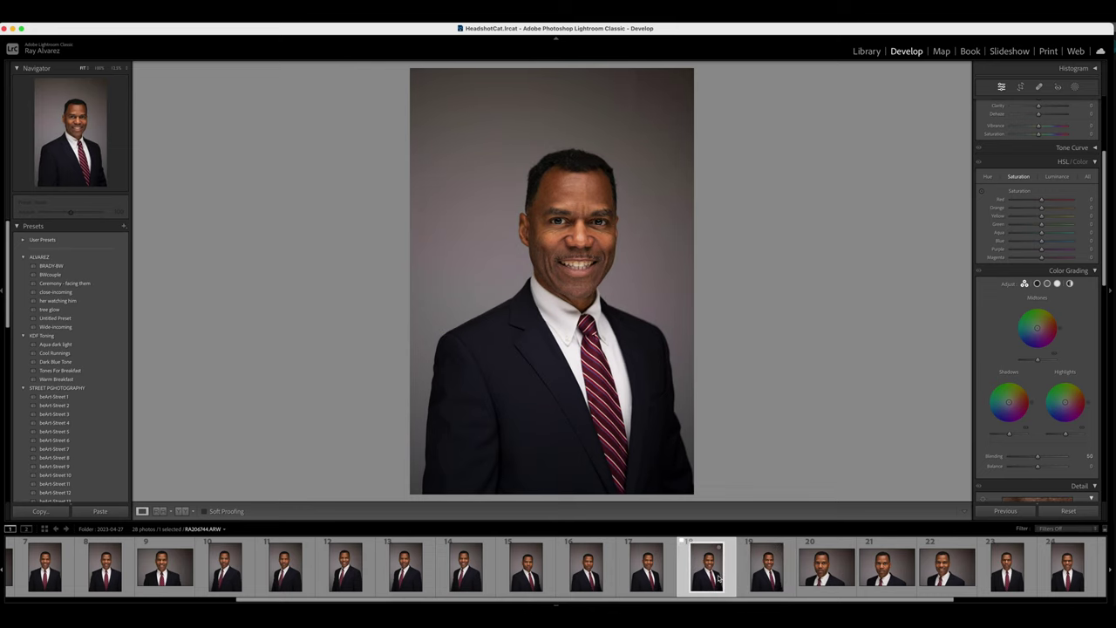
pyautogui.click(757, 580)
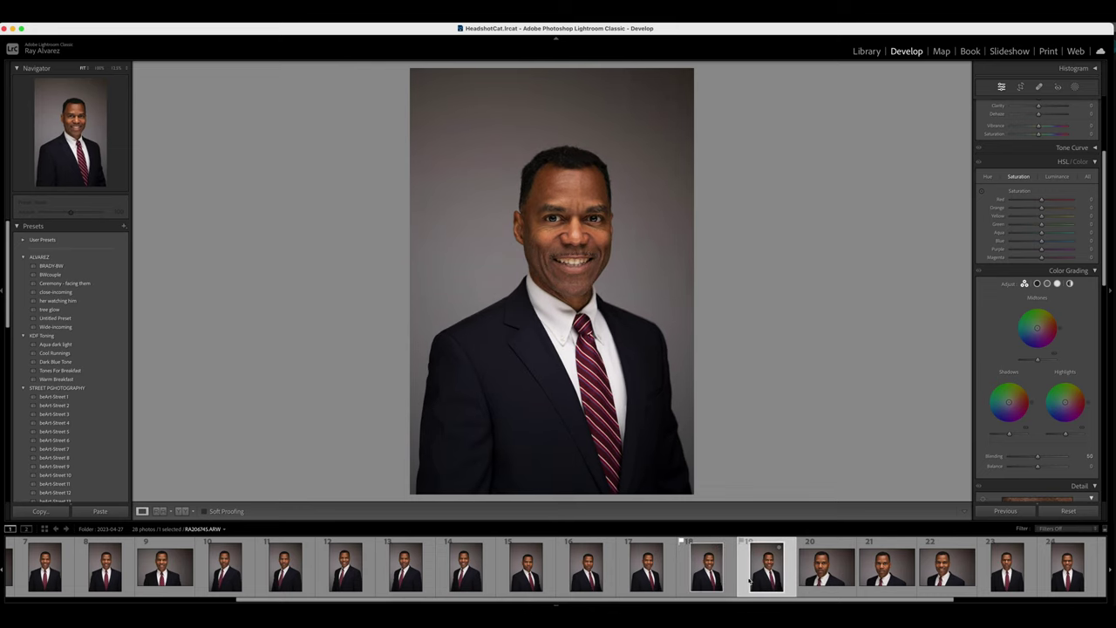
pyautogui.click(719, 573)
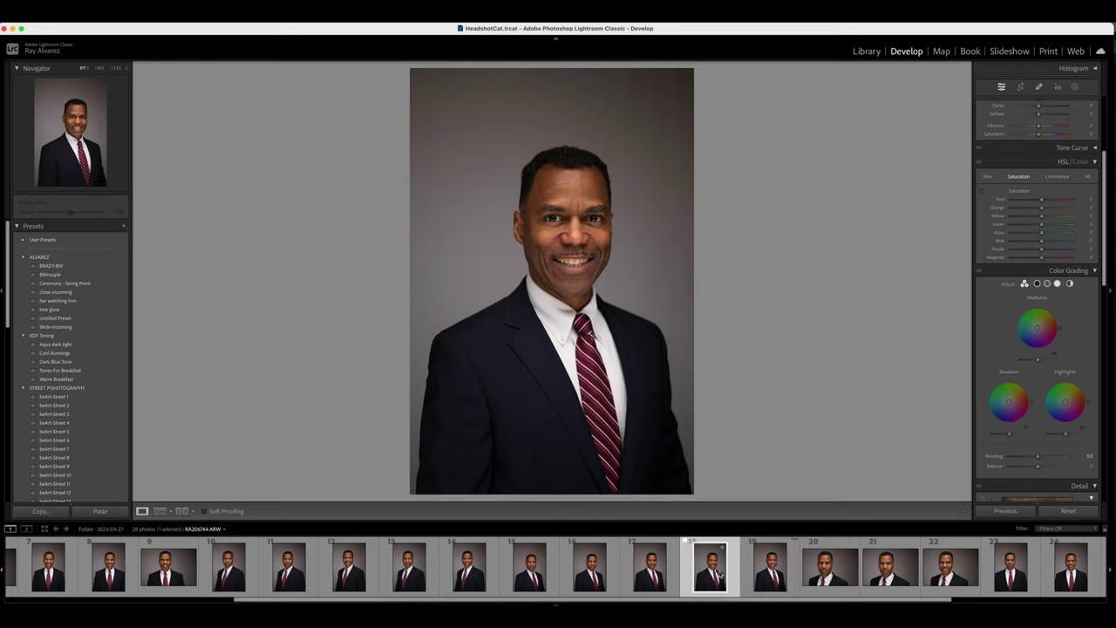
pyautogui.keyDown('shift'); pyautogui.click(748, 578); pyautogui.keyUp('shift')
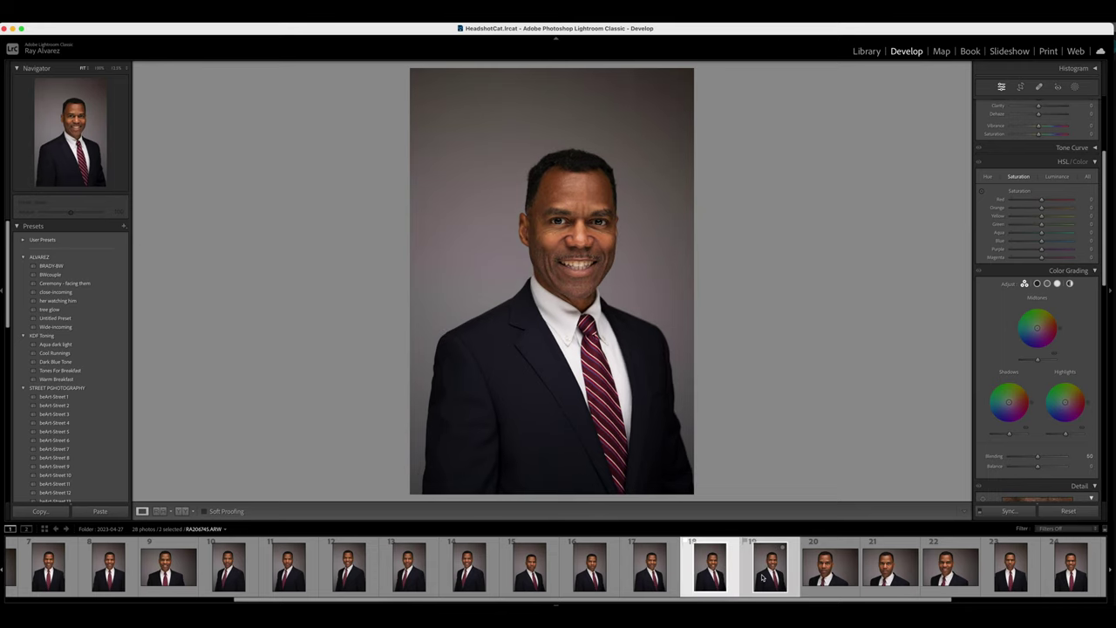
pyautogui.click(865, 50)
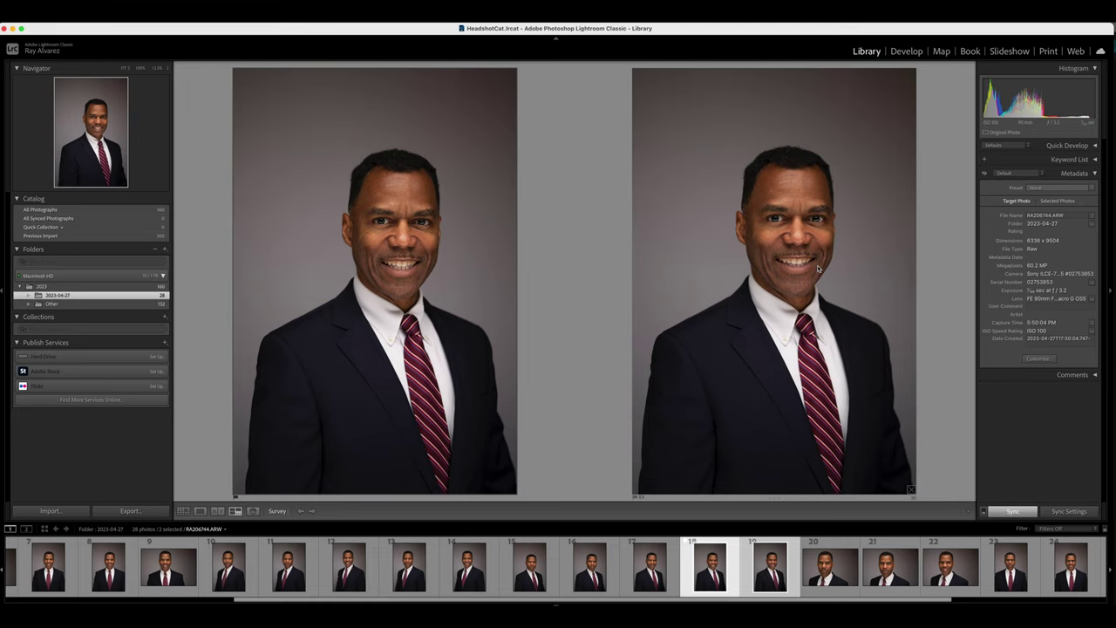
# - Crop photo 19 in Develop more tightly around the head and shoulders, keeping the original aspect ratio
pyautogui.click(906, 50)
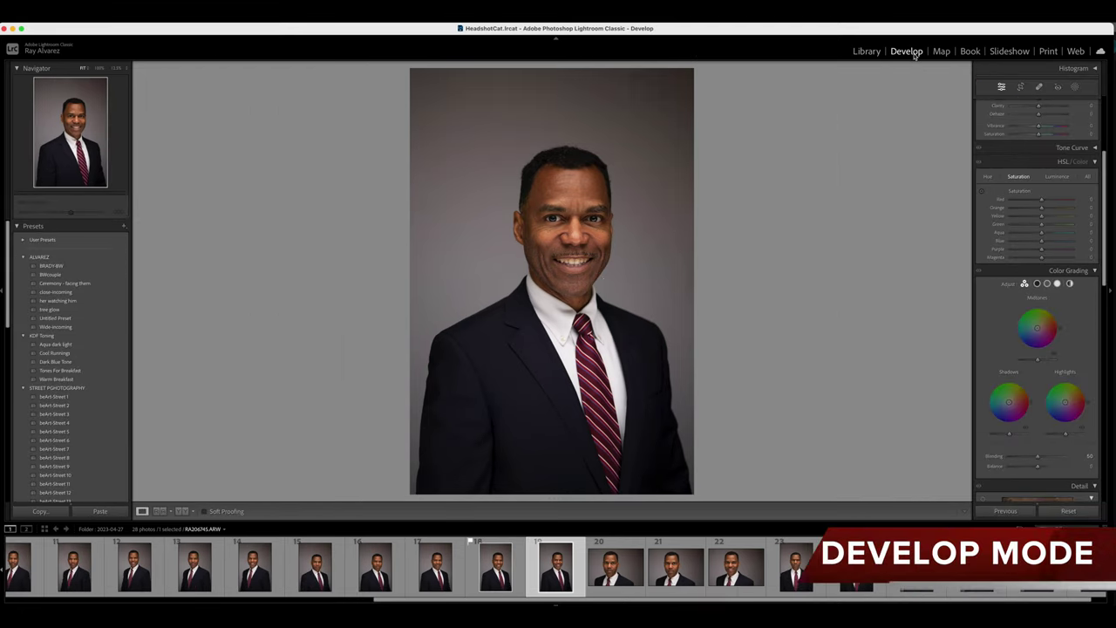
pyautogui.press('r')
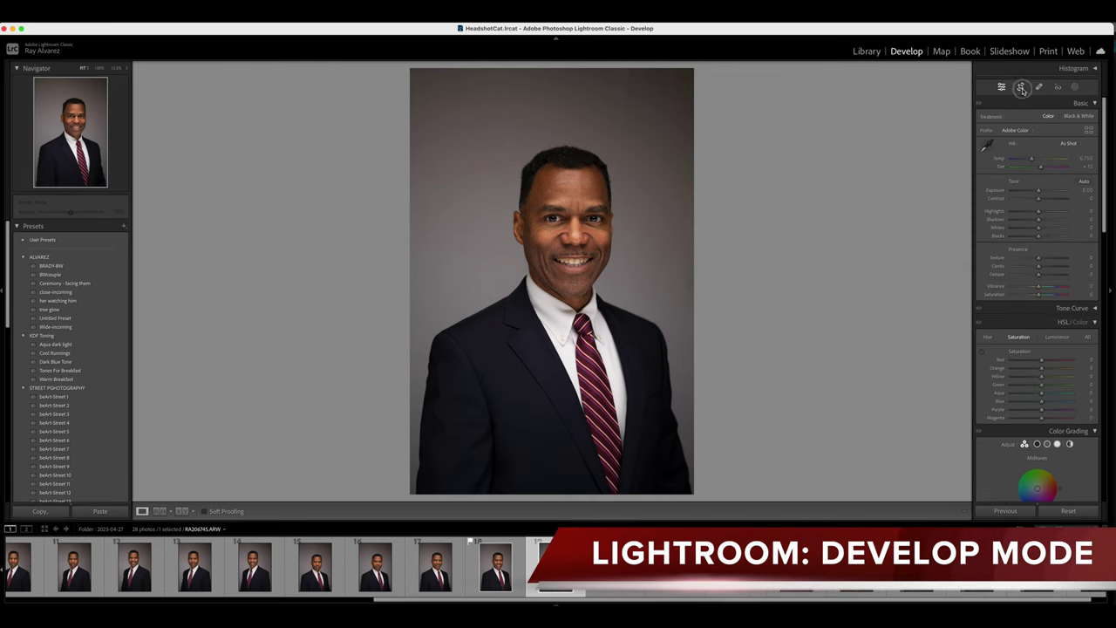
pyautogui.moveTo(623, 70); pyautogui.dragTo(624, 101)
pyautogui.moveTo(621, 214); pyautogui.dragTo(620, 251)
pyautogui.moveTo(637, 408); pyautogui.dragTo(633, 418)
pyautogui.moveTo(620, 207); pyautogui.dragTo(623, 207)
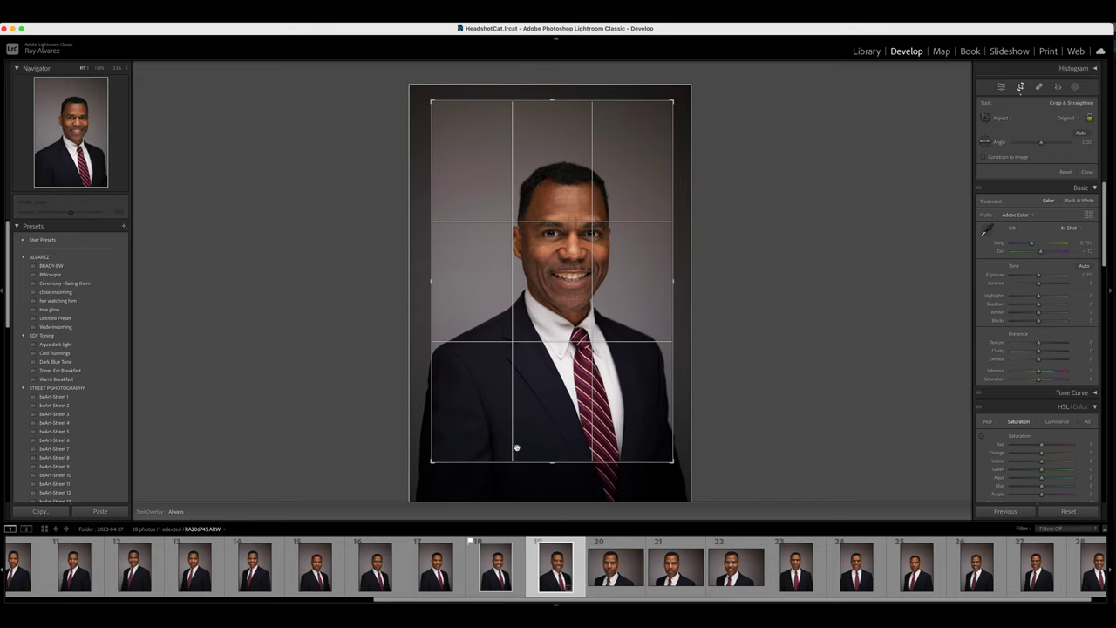
pyautogui.moveTo(574, 98); pyautogui.dragTo(569, 111)
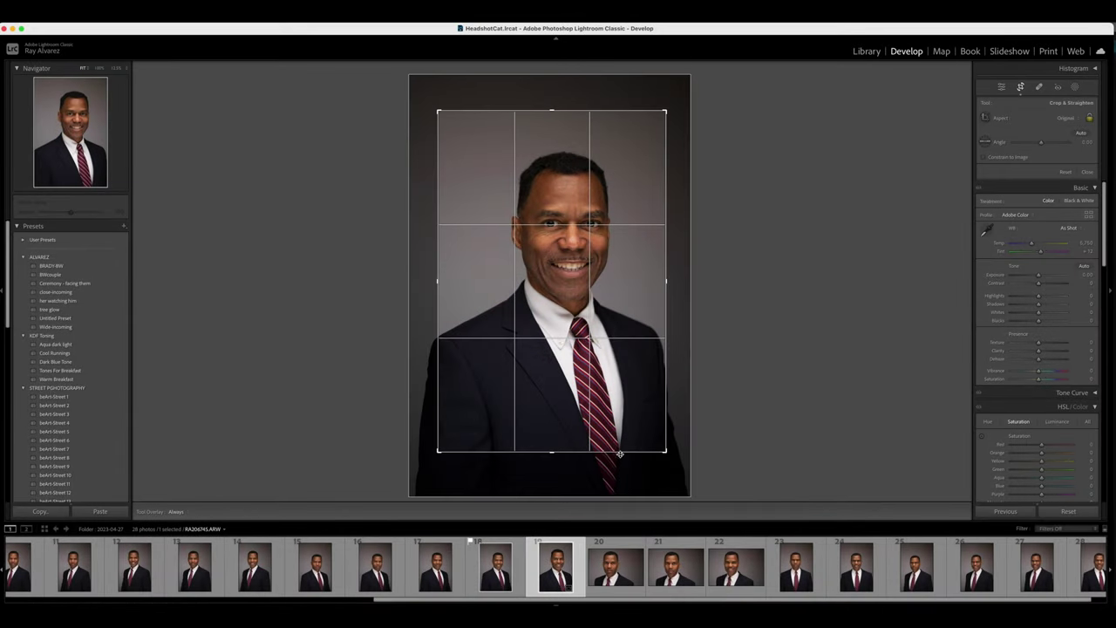
pyautogui.press('Return')
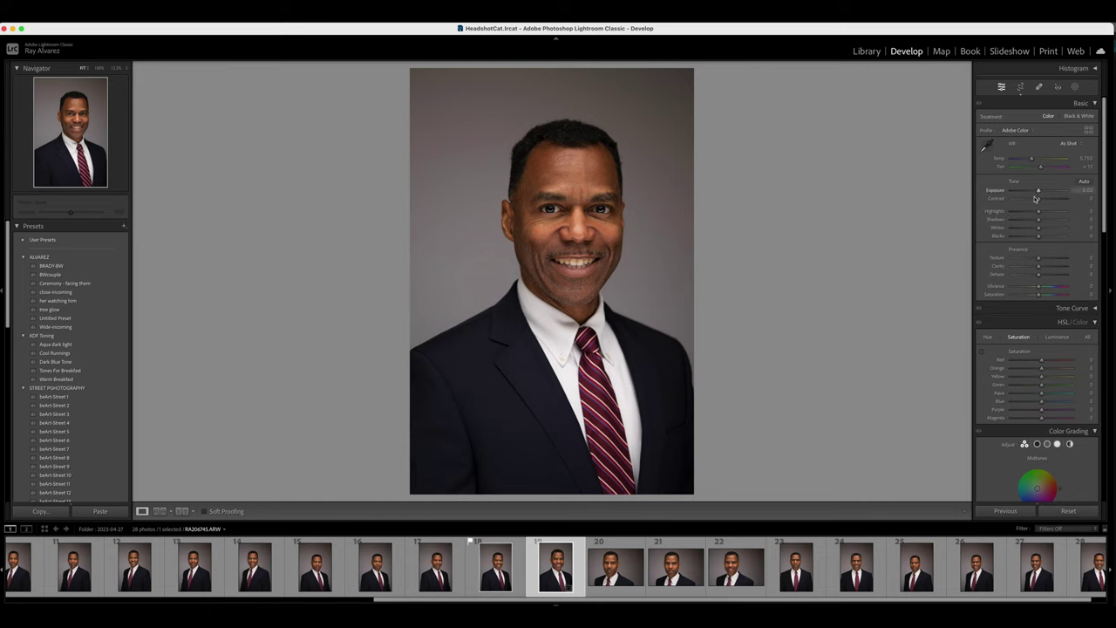
# - Set the portrait's Highlights to -32, Shadows to +9 and white balance temperature to 5,246
pyautogui.moveTo(1039, 213); pyautogui.dragTo(1029, 214)
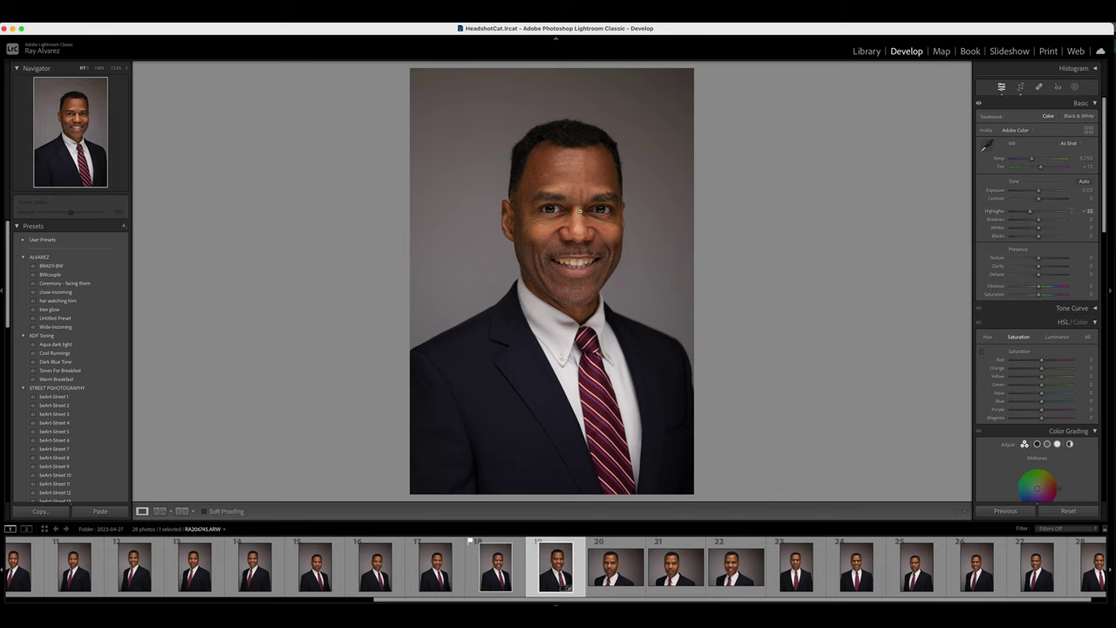
pyautogui.moveTo(1038, 220); pyautogui.dragTo(1041, 222)
pyautogui.moveTo(1031, 159); pyautogui.dragTo(1029, 161)
# - Reduce Blue saturation to -41 and refine the tone with Exposure +0.20, Contrast +7 and Highlights -39
pyautogui.moveTo(1044, 404); pyautogui.dragTo(1027, 403)
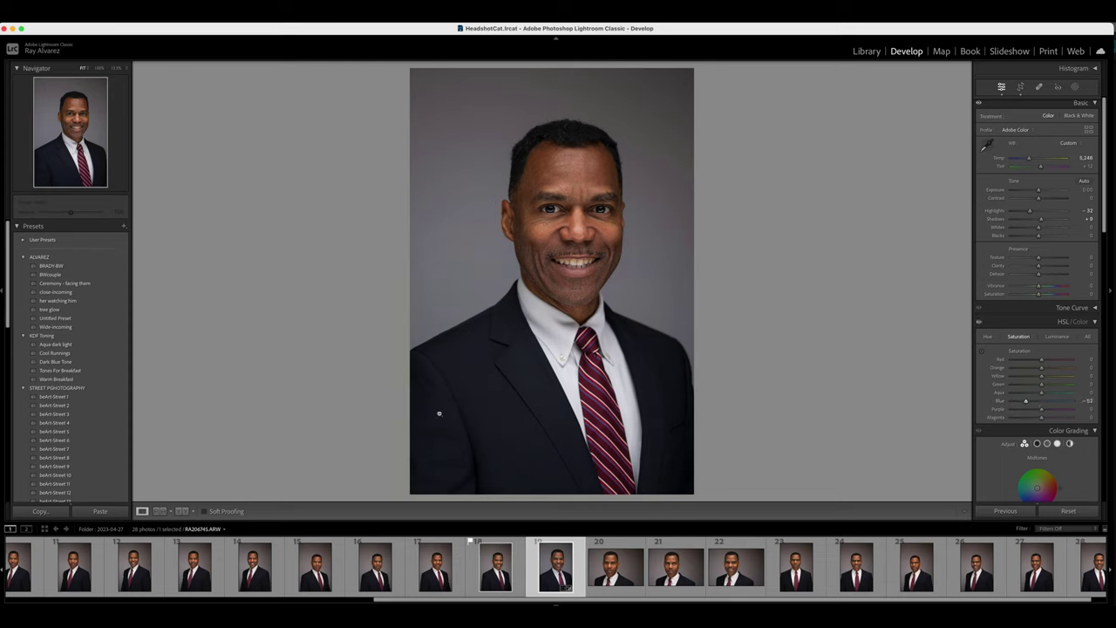
pyautogui.moveTo(1025, 402); pyautogui.dragTo(1029, 402)
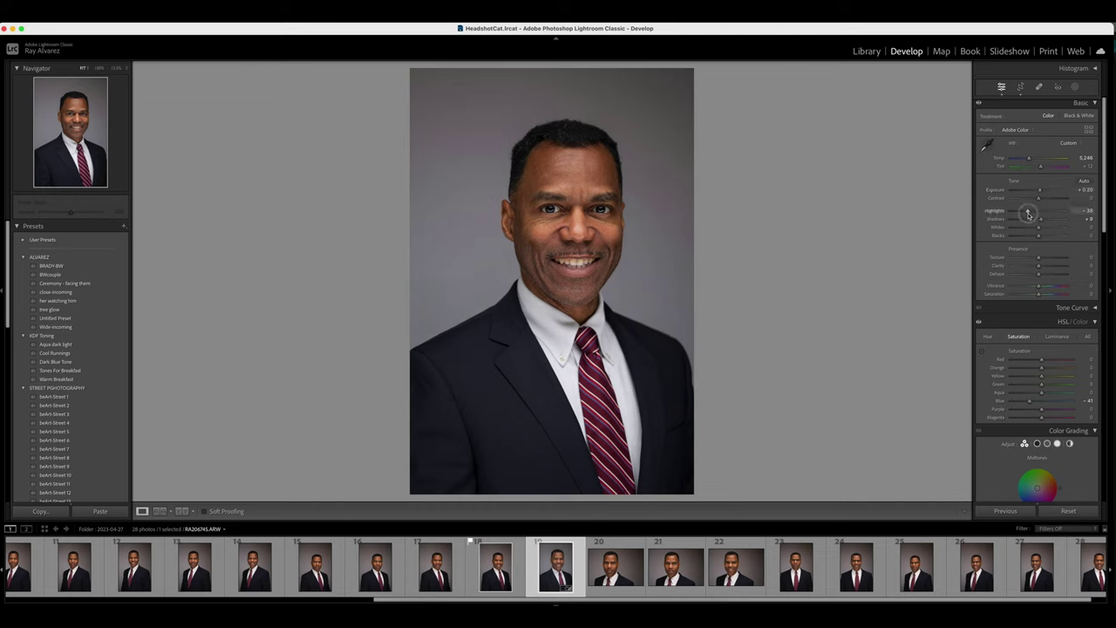
pyautogui.moveTo(1028, 212); pyautogui.dragTo(1040, 200)
# - Open the adjusted portrait for editing in Adobe Photoshop 2023 and close the floating Properties panel
pyautogui.rightClick(199, 36)
pyautogui.moveTo(201, 69)
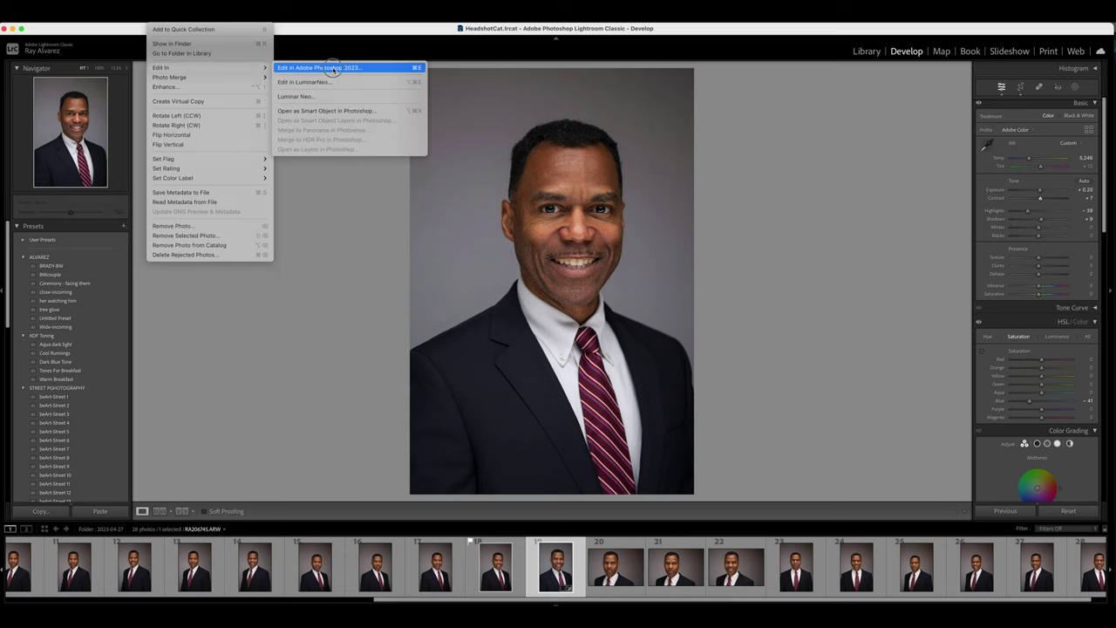
pyautogui.click(332, 69)
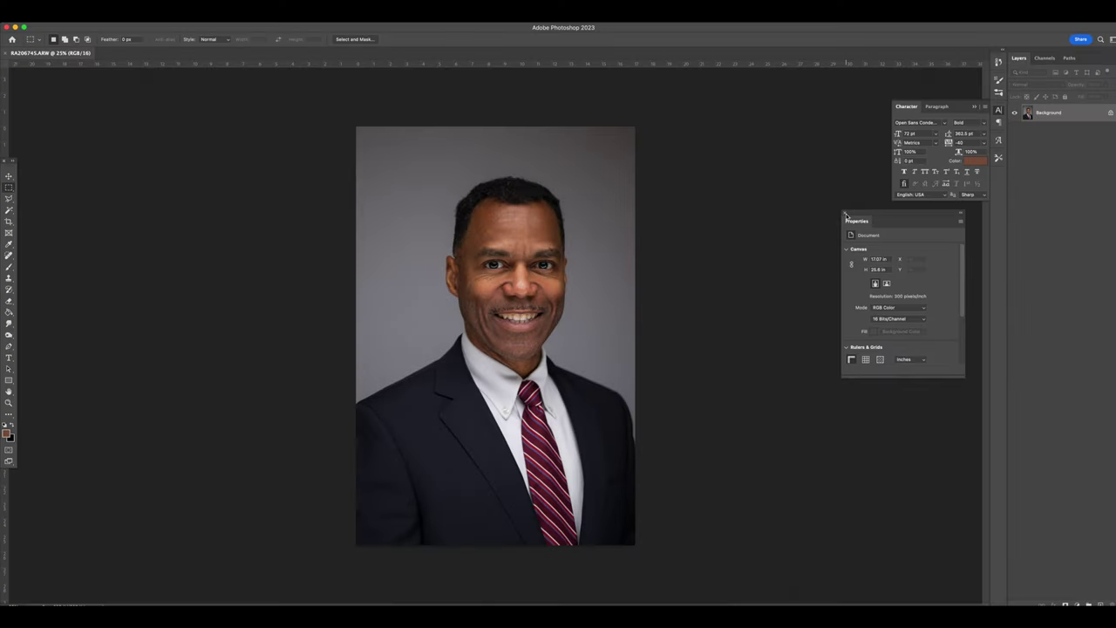
pyautogui.click(845, 214)
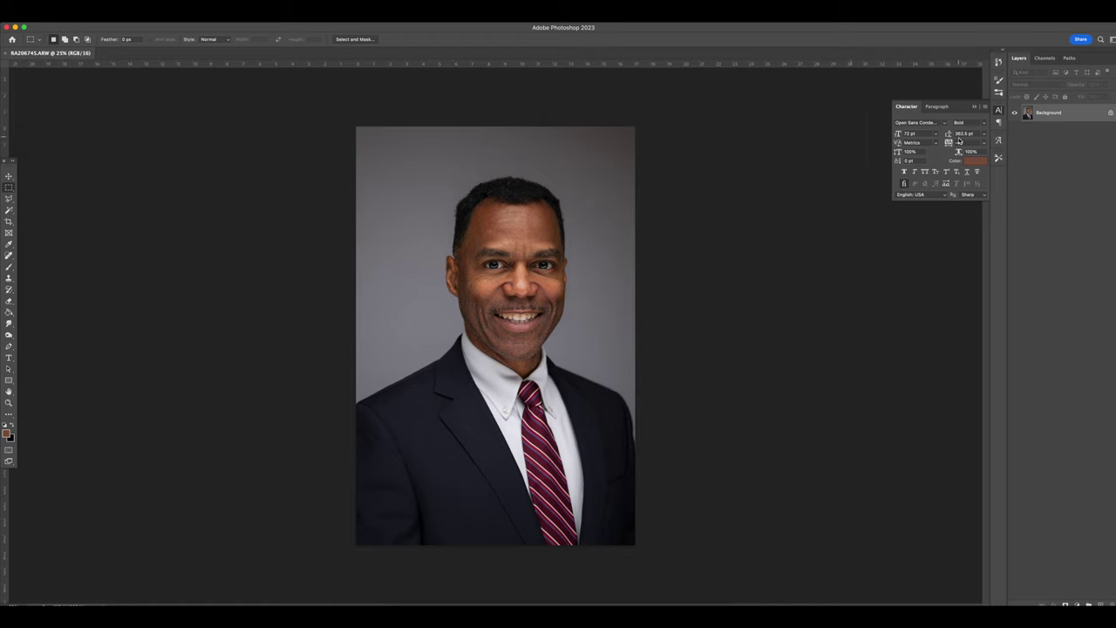
# - Duplicate the Background layer twice and name the copies WORKING and BACKUP
pyautogui.hotkey('ctrl', 'j')
pyautogui.doubleClick(1044, 113)
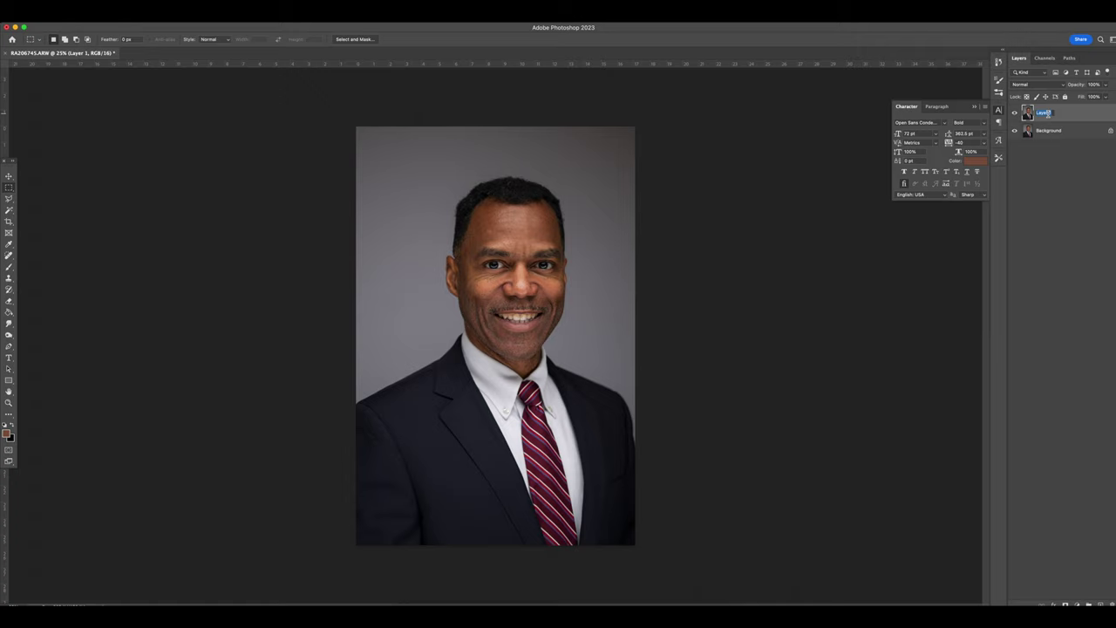
pyautogui.press('Return')
pyautogui.hotkey('ctrl', 'j')
pyautogui.write('BACKUP')
pyautogui.press('Return')
# - Move the BACKUP layer beneath WORKING and delete the original Background layer
pyautogui.moveTo(1062, 116); pyautogui.dragTo(1052, 137)
pyautogui.click(1050, 150)
pyautogui.press('BackSpace')
# - Hide the BACKUP layer and label the WORKING layer green
pyautogui.click(1015, 131)
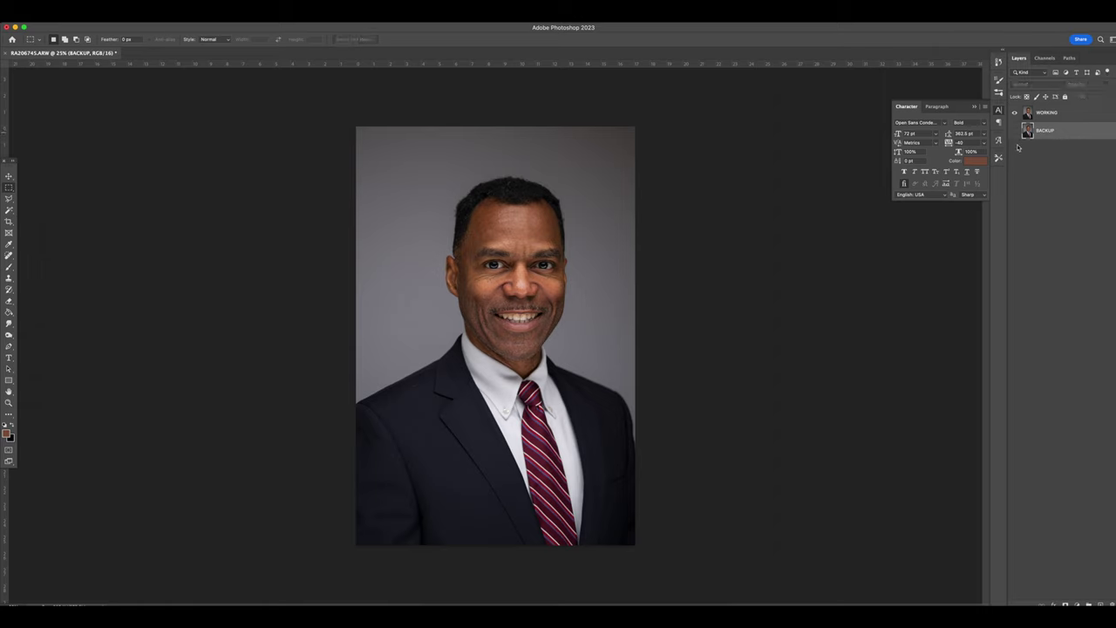
pyautogui.rightClick(1017, 114)
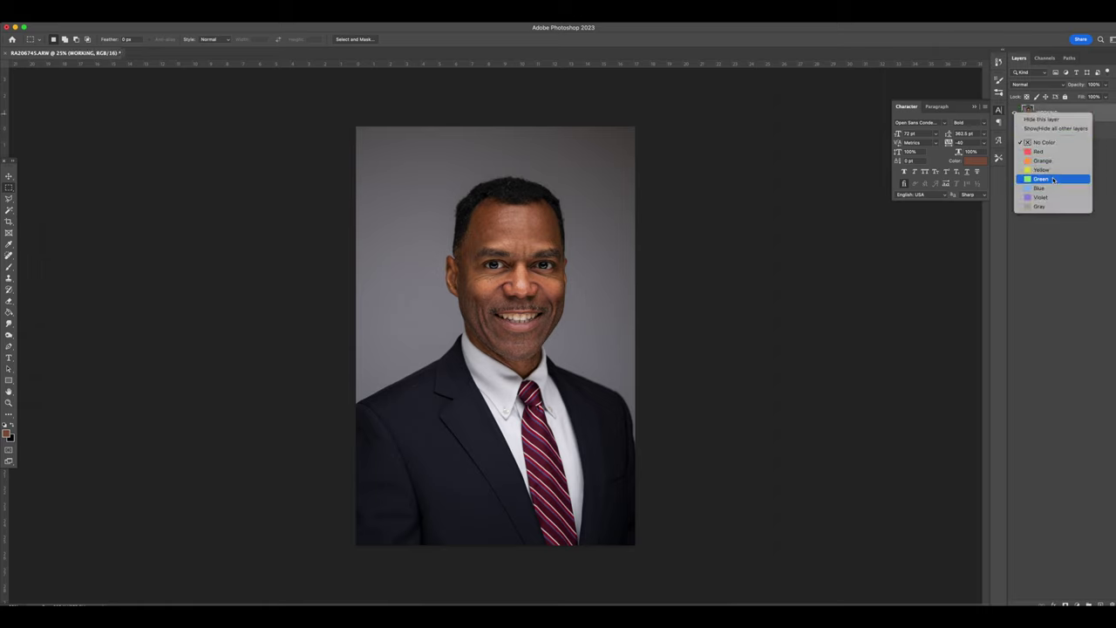
pyautogui.click(1038, 177)
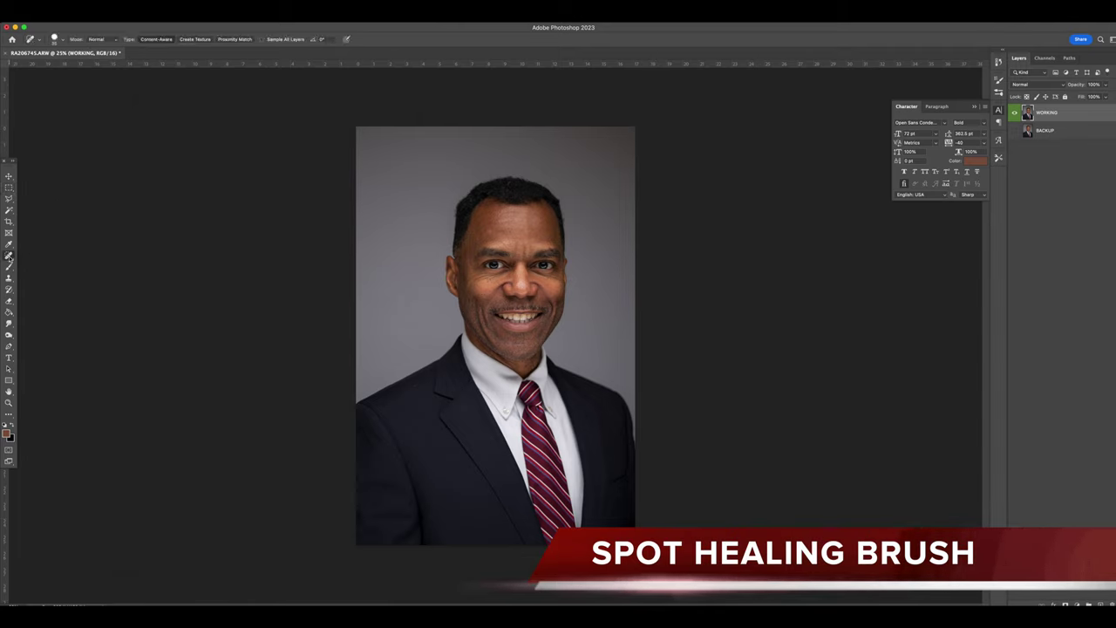
# - Choose the Spot Healing Brush and set its size to 83 px with a lower hardness
pyautogui.click(9, 255)
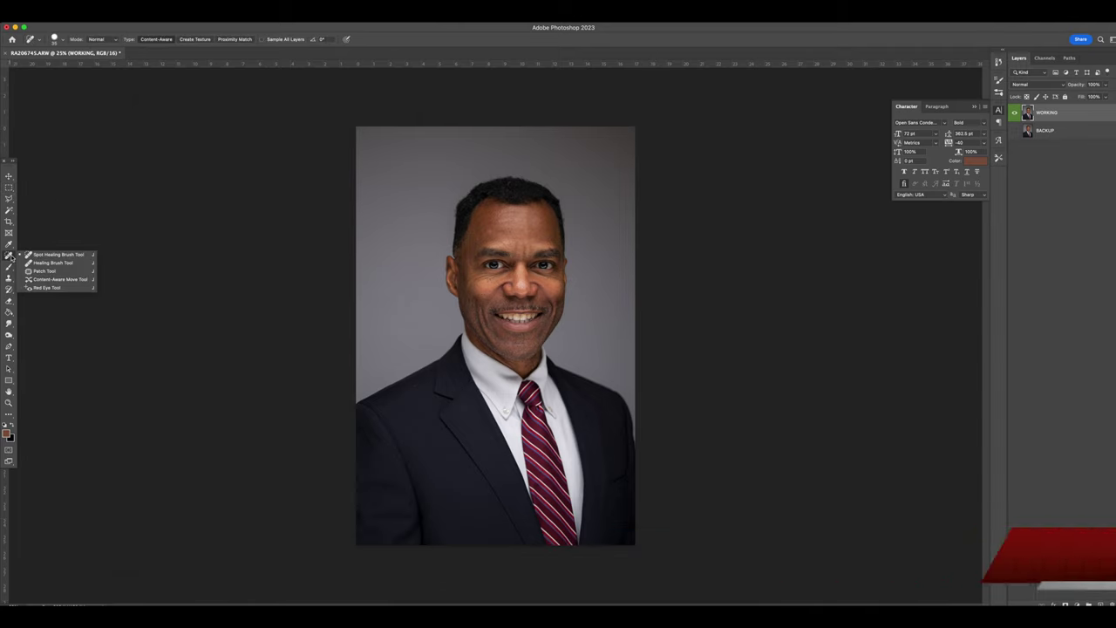
pyautogui.click(80, 256)
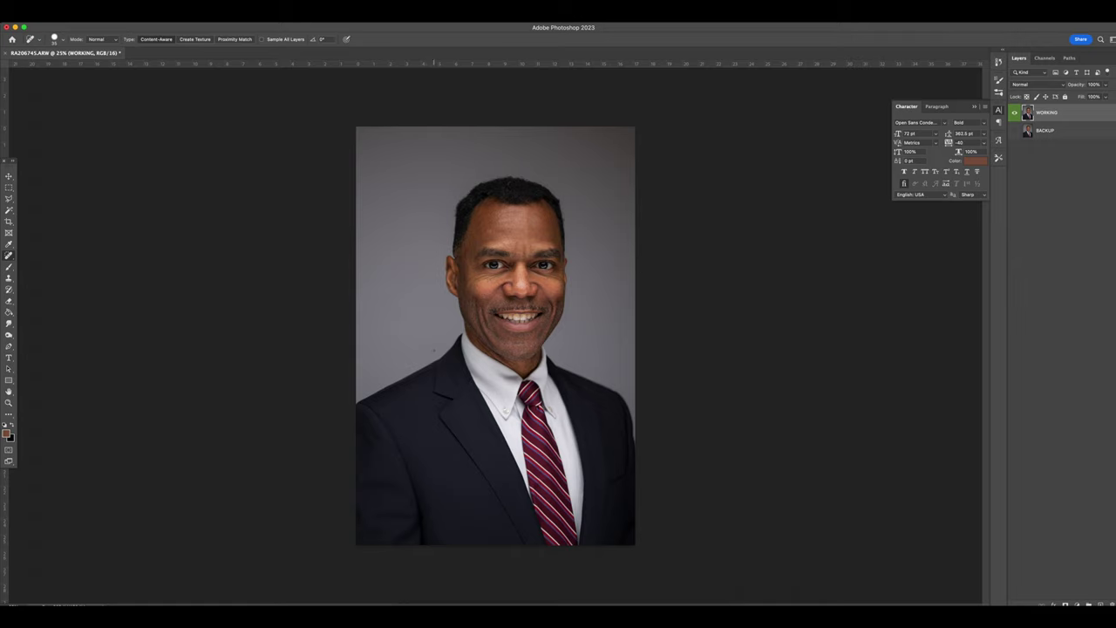
pyautogui.rightClick(421, 395)
pyautogui.moveTo(455, 412); pyautogui.dragTo(463, 407)
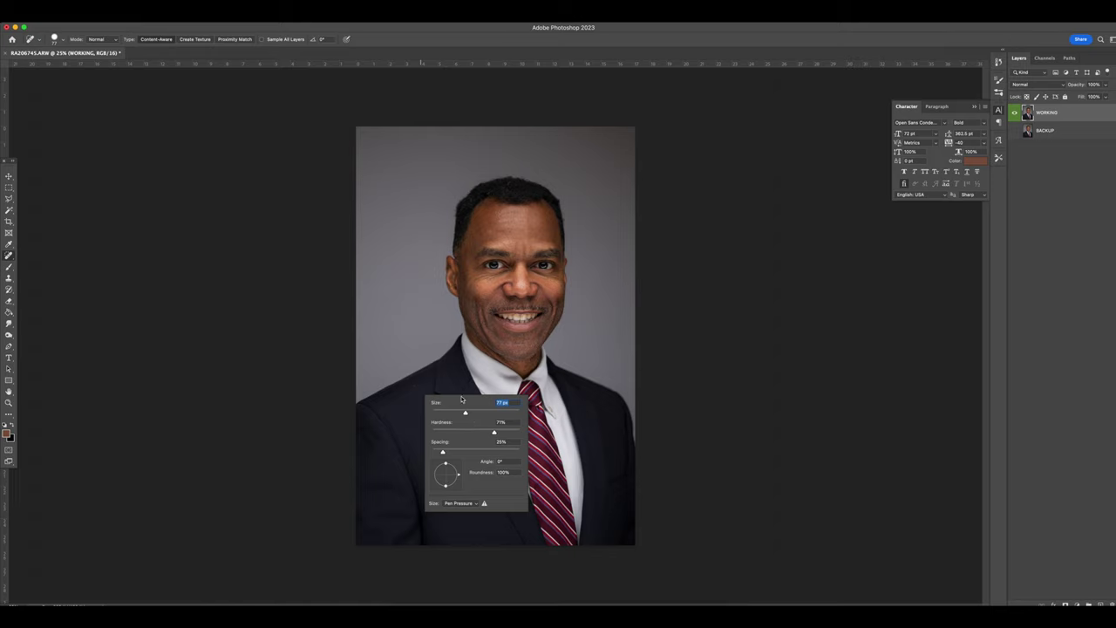
pyautogui.moveTo(466, 412); pyautogui.dragTo(469, 413)
pyautogui.moveTo(483, 434); pyautogui.dragTo(450, 432)
pyautogui.click(416, 390)
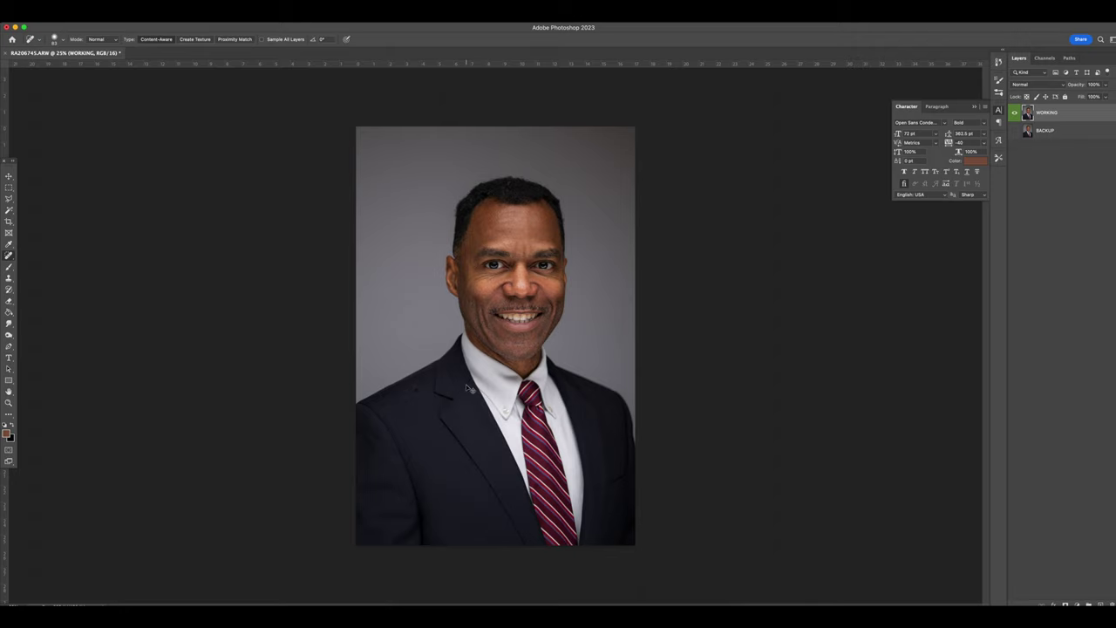
# - Reduce the healing brush size and remove the lint specks around the jacket's lapel near the shirt collar
pyautogui.press('super+plus')
pyautogui.press('super+plus')
pyautogui.press('super+plus')
pyautogui.press('super+plus')
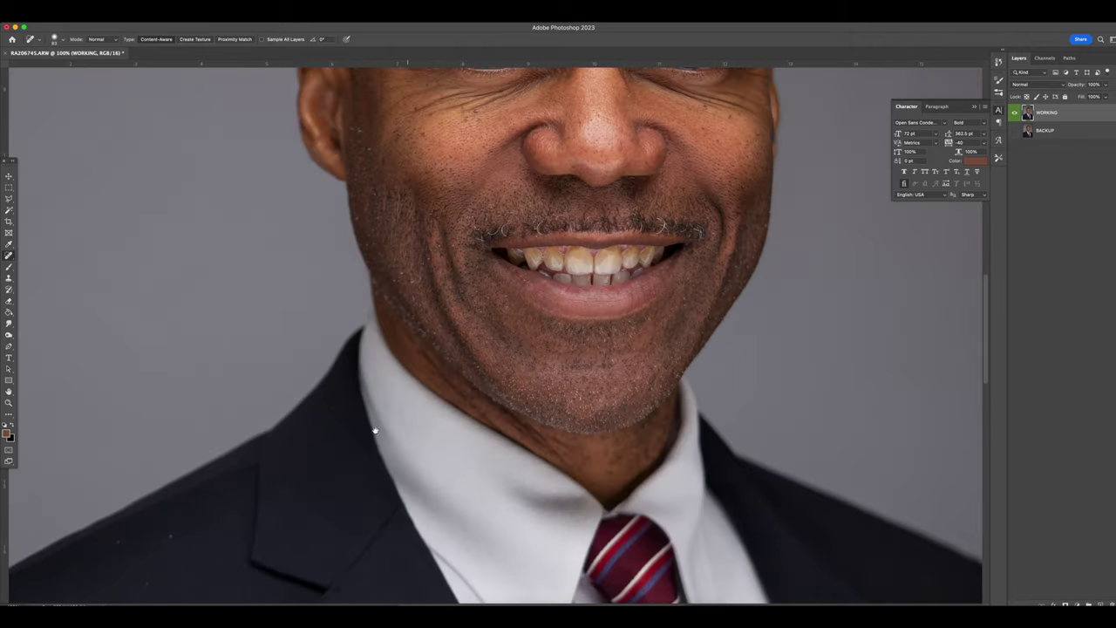
pyautogui.scroll(-5, 418, 358)
pyautogui.hscroll(-5, 436, 296)
pyautogui.rightClick(411, 323)
pyautogui.moveTo(444, 339); pyautogui.dragTo(442, 340)
pyautogui.press('Return')
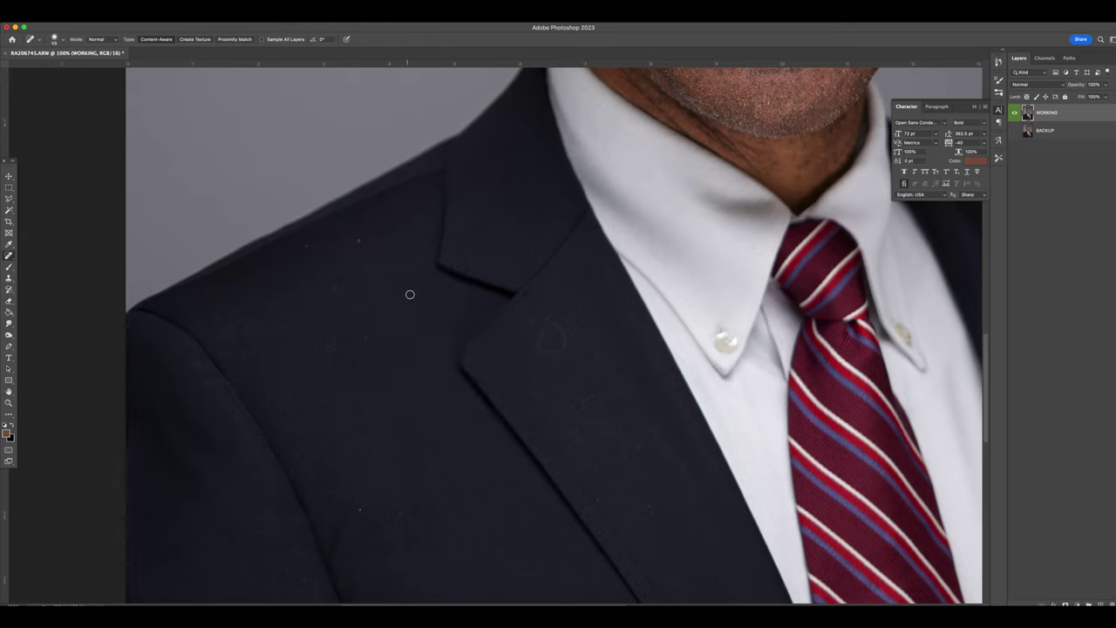
pyautogui.click(370, 277)
pyautogui.moveTo(560, 341)
pyautogui.mouseDown()
pyautogui.moveTo(542, 334)
pyautogui.moveTo(549, 321)
pyautogui.mouseUp()
pyautogui.click(532, 321)
pyautogui.click(544, 316)
pyautogui.moveTo(594, 398)
pyautogui.mouseDown()
pyautogui.moveTo(566, 412)
pyautogui.moveTo(510, 387)
pyautogui.mouseUp()
pyautogui.click(532, 380)
pyautogui.moveTo(540, 347); pyautogui.dragTo(565, 348)
pyautogui.moveTo(645, 448)
pyautogui.mouseDown()
pyautogui.moveTo(588, 437)
pyautogui.moveTo(645, 427)
pyautogui.mouseUp()
# - Heal the lint specks across the jacket's shoulder, upper sleeve and chest beside the lapel
pyautogui.click(335, 280)
pyautogui.click(289, 298)
pyautogui.click(257, 301)
pyautogui.click(248, 323)
pyautogui.click(258, 300)
pyautogui.click(243, 279)
pyautogui.click(195, 291)
pyautogui.click(206, 358)
pyautogui.click(213, 382)
pyautogui.click(360, 428)
pyautogui.click(361, 404)
pyautogui.click(300, 462)
pyautogui.click(359, 509)
pyautogui.click(411, 501)
pyautogui.click(413, 439)
pyautogui.moveTo(369, 523); pyautogui.dragTo(349, 532)
pyautogui.moveTo(519, 492)
pyautogui.mouseDown()
pyautogui.moveTo(491, 493)
pyautogui.moveTo(467, 539)
pyautogui.moveTo(535, 538)
pyautogui.moveTo(513, 391)
pyautogui.mouseUp()
pyautogui.press('super+minus')
pyautogui.press('super+plus')
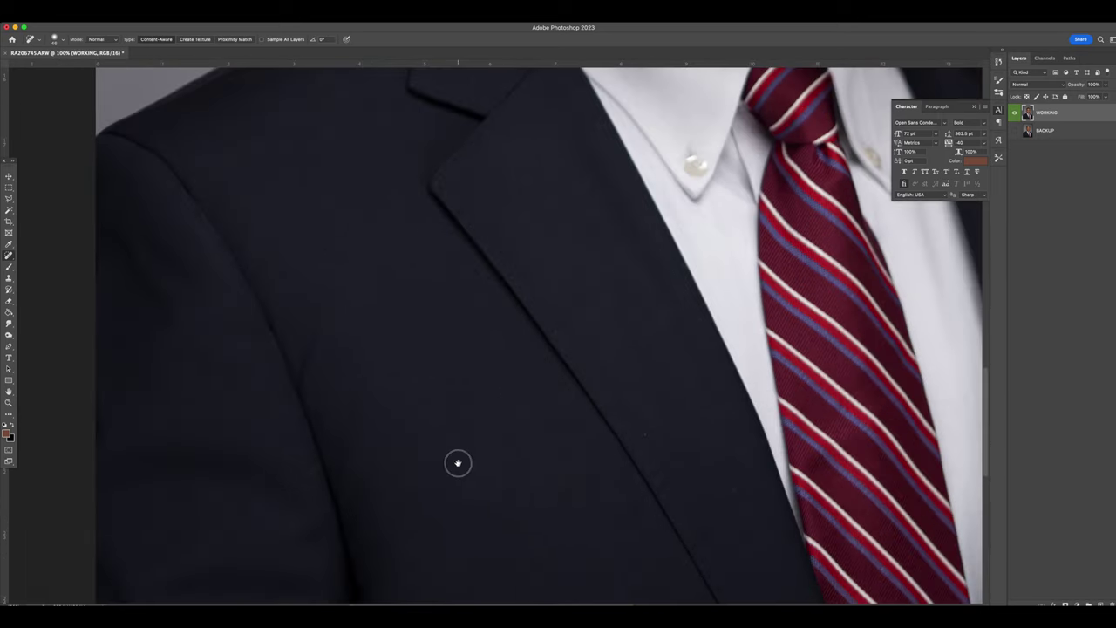
# - Heal the remaining specks on the lower jacket front, lower lapel and sleeve down to the photo's bottom edge
pyautogui.scroll(-2, 457, 469)
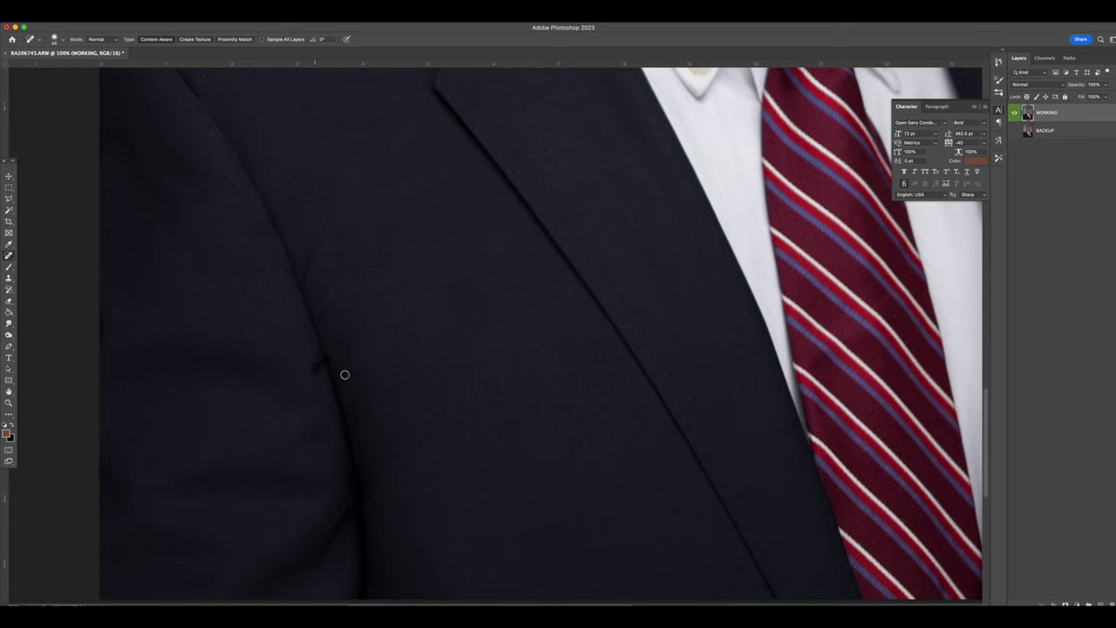
pyautogui.moveTo(562, 352); pyautogui.dragTo(525, 353)
pyautogui.click(668, 314)
pyautogui.moveTo(567, 379); pyautogui.dragTo(483, 367)
pyautogui.scroll(-5, 489, 471)
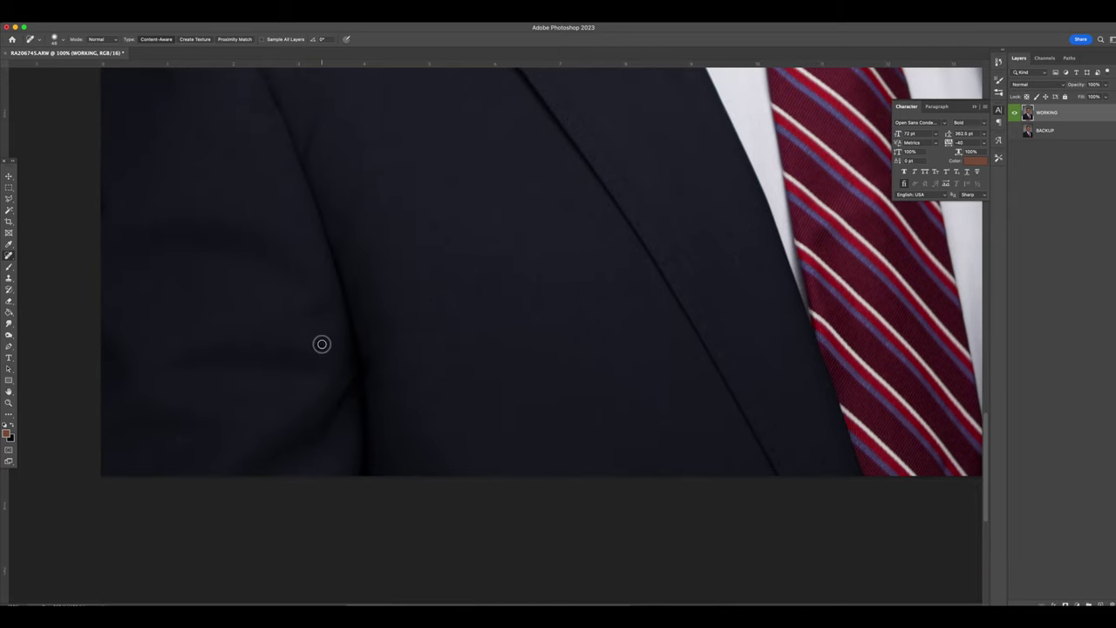
pyautogui.moveTo(172, 439); pyautogui.dragTo(143, 461)
pyautogui.click(242, 253)
pyautogui.click(542, 298)
pyautogui.moveTo(747, 216); pyautogui.dragTo(750, 238)
# - Compare the cleaned jacket on the WORKING layer with the BACKUP layer by switching their visibility
pyautogui.scroll(-1, 586, 346)
pyautogui.scroll(-1, 586, 347)
pyautogui.scroll(4, 488, 279)
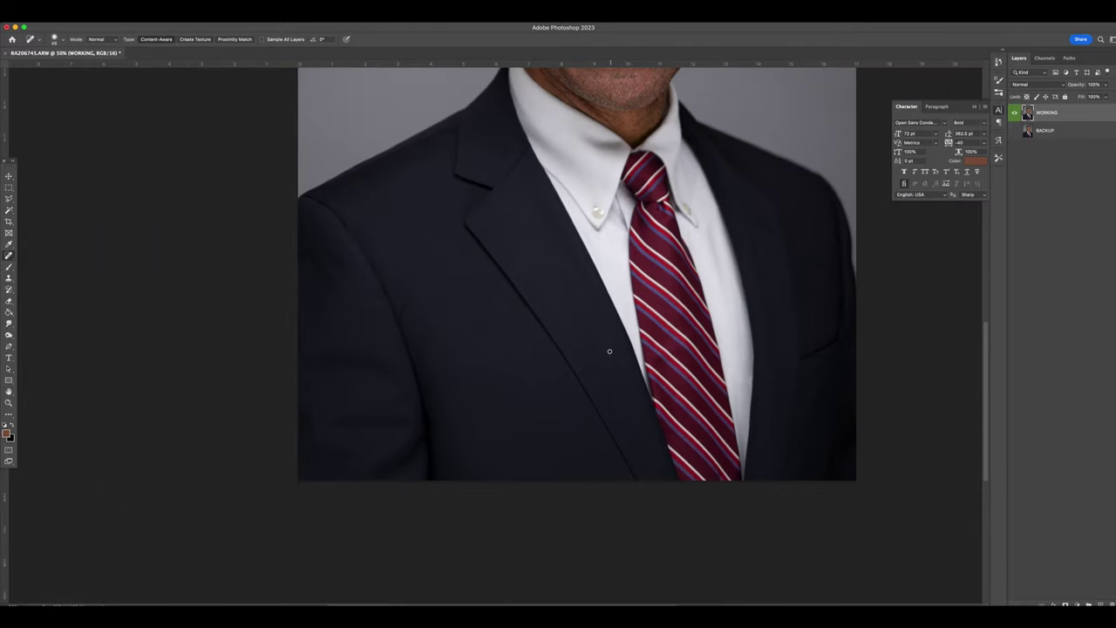
pyautogui.click(1014, 113)
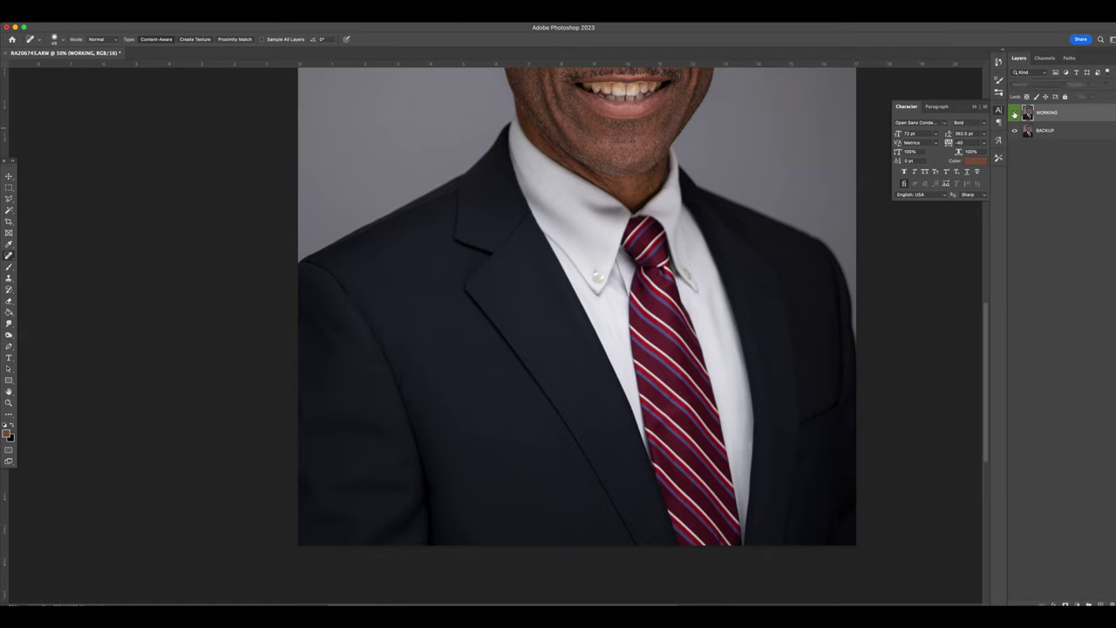
pyautogui.click(1015, 113)
pyautogui.click(1014, 113)
pyautogui.click(1015, 113)
pyautogui.click(1014, 113)
pyautogui.click(1014, 113)
pyautogui.click(1014, 113)
pyautogui.click(1014, 113)
pyautogui.click(1014, 114)
pyautogui.click(1014, 114)
# - Use the Patch Tool to replace the dark crease on the shirt collar beside the tie knot with smooth collar fabric
pyautogui.scroll(3, 749, 313)
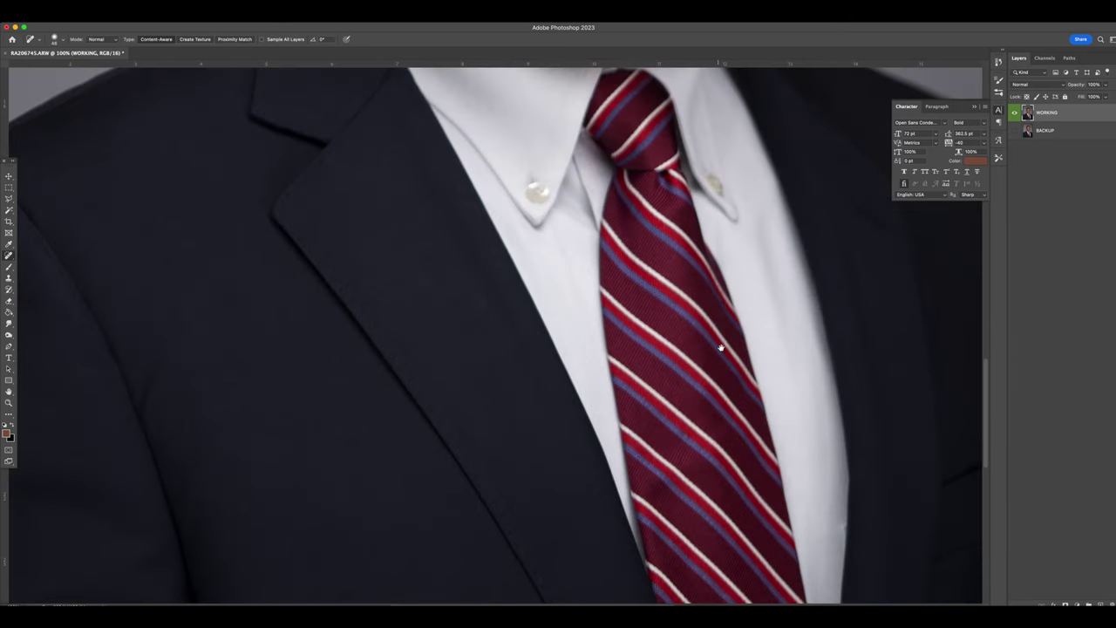
pyautogui.moveTo(667, 245); pyautogui.dragTo(529, 402)
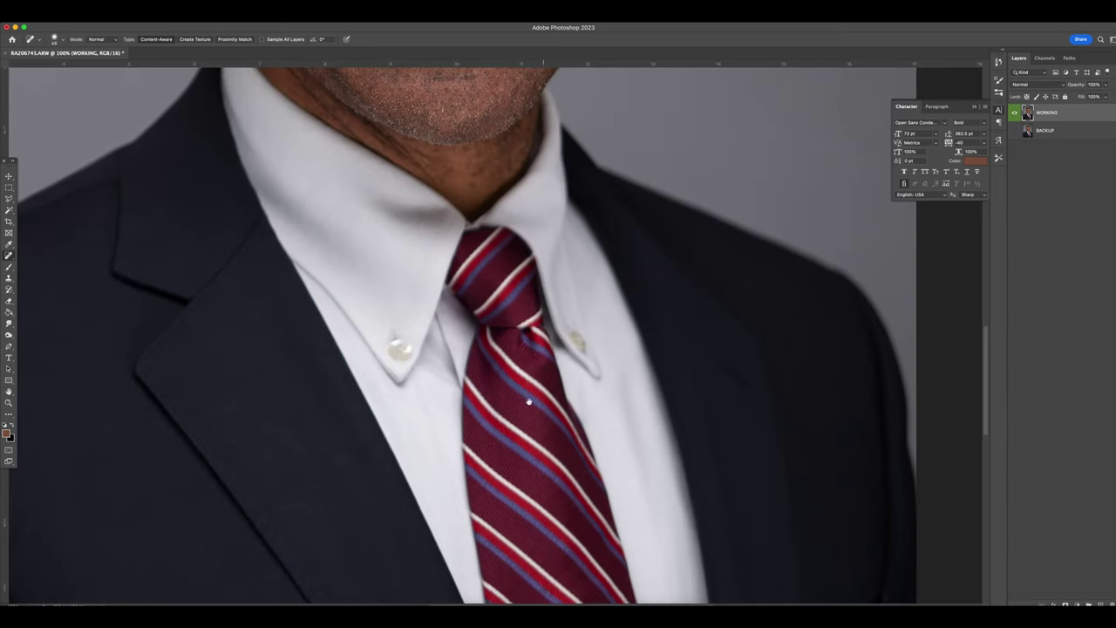
pyautogui.moveTo(533, 283); pyautogui.dragTo(574, 403)
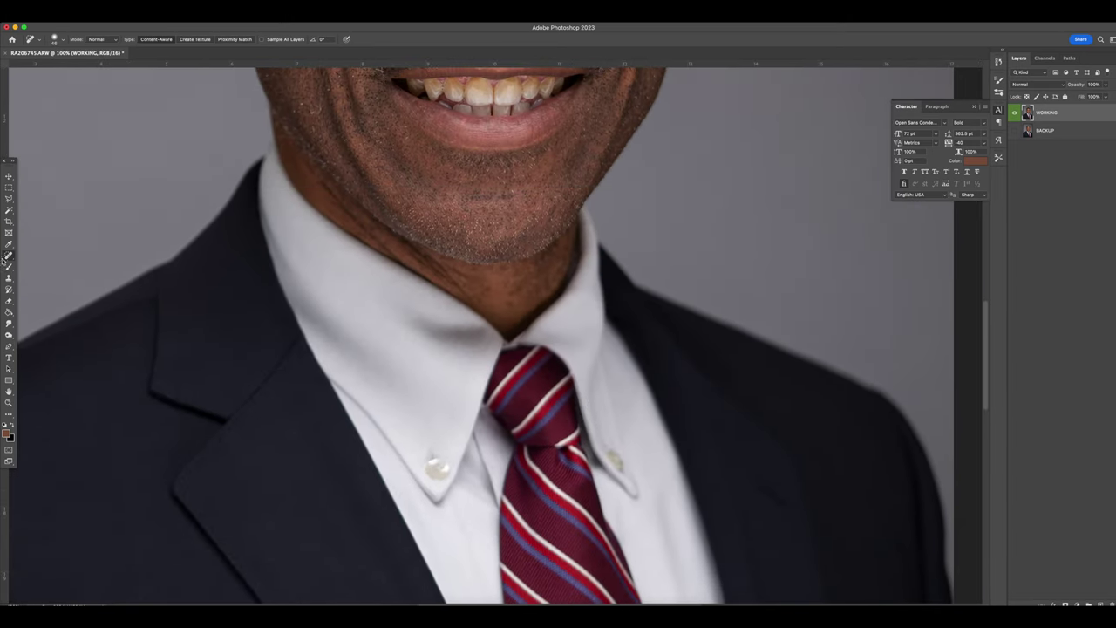
pyautogui.rightClick(7, 258)
pyautogui.click(52, 275)
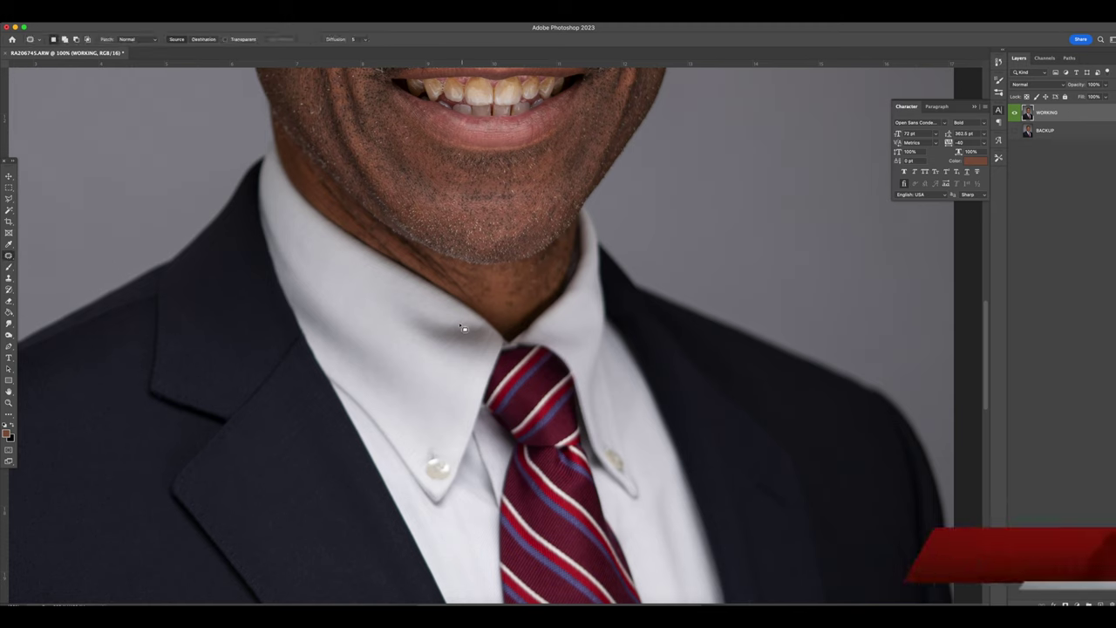
pyautogui.rightClick(9, 256)
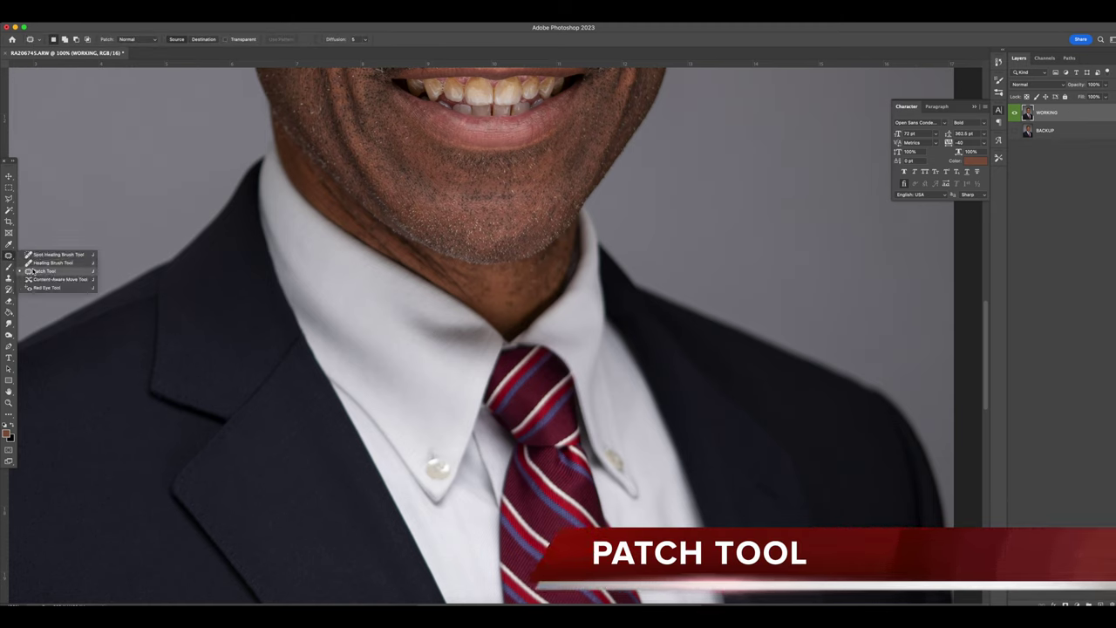
pyautogui.click(472, 323)
pyautogui.moveTo(475, 325)
pyautogui.mouseDown()
pyautogui.moveTo(412, 307)
pyautogui.moveTo(423, 345)
pyautogui.moveTo(471, 350)
pyautogui.moveTo(493, 335)
pyautogui.mouseUp()
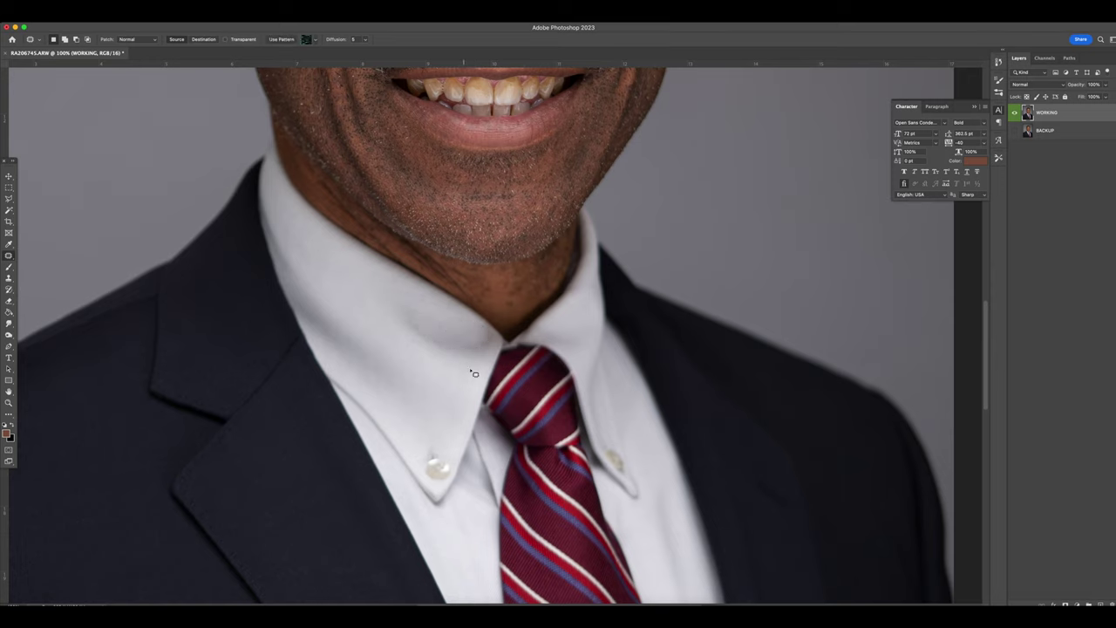
pyautogui.moveTo(441, 329)
pyautogui.mouseDown()
pyautogui.moveTo(405, 326)
pyautogui.moveTo(466, 359)
pyautogui.moveTo(485, 355)
pyautogui.moveTo(381, 294)
pyautogui.mouseUp()
pyautogui.hotkey('ctrl', 'd')
# - Patch the leftover shadows around the collar crease with clean fabric from higher up the collar
pyautogui.moveTo(478, 341); pyautogui.dragTo(413, 309)
pyautogui.press('super+d')
pyautogui.moveTo(477, 356); pyautogui.dragTo(493, 339)
pyautogui.moveTo(485, 343)
pyautogui.mouseDown()
pyautogui.moveTo(444, 328)
pyautogui.moveTo(434, 310)
pyautogui.moveTo(391, 317)
pyautogui.moveTo(428, 332)
pyautogui.moveTo(374, 294)
pyautogui.mouseUp()
pyautogui.press('super+d')
pyautogui.press('super+d')
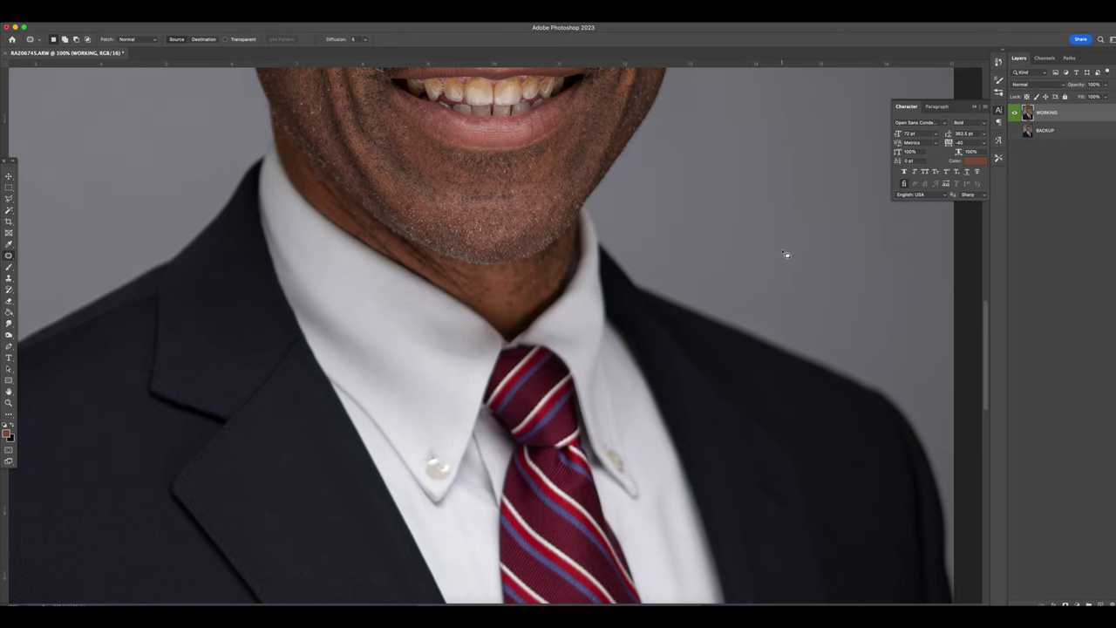
# - Compare the patched collar on WORKING with the unretouched BACKUP layer
pyautogui.click(1015, 114)
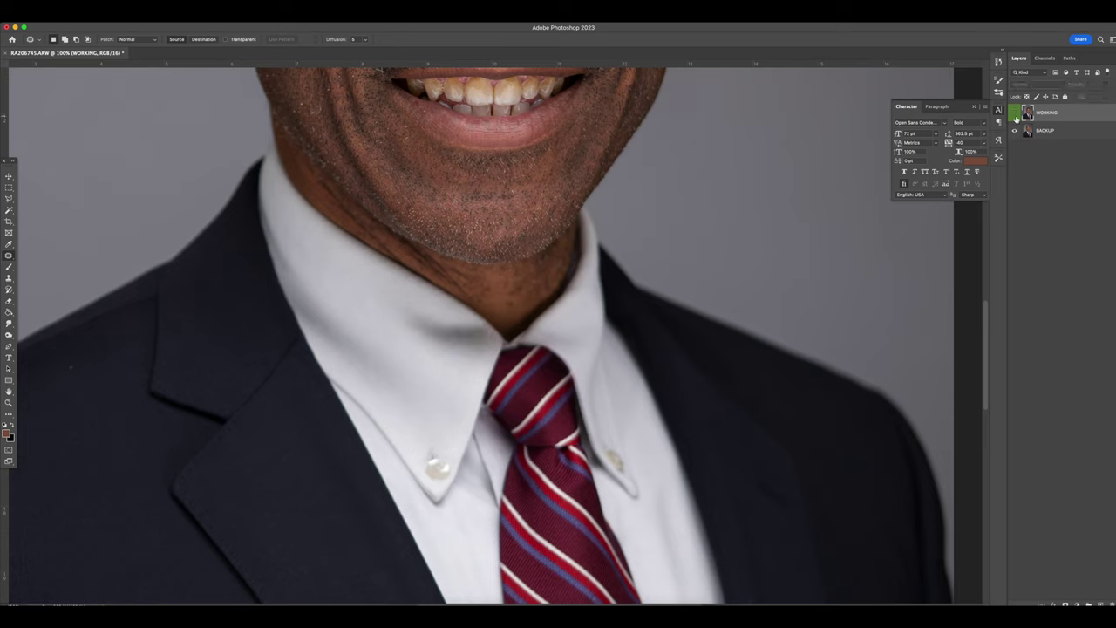
pyautogui.click(1015, 114)
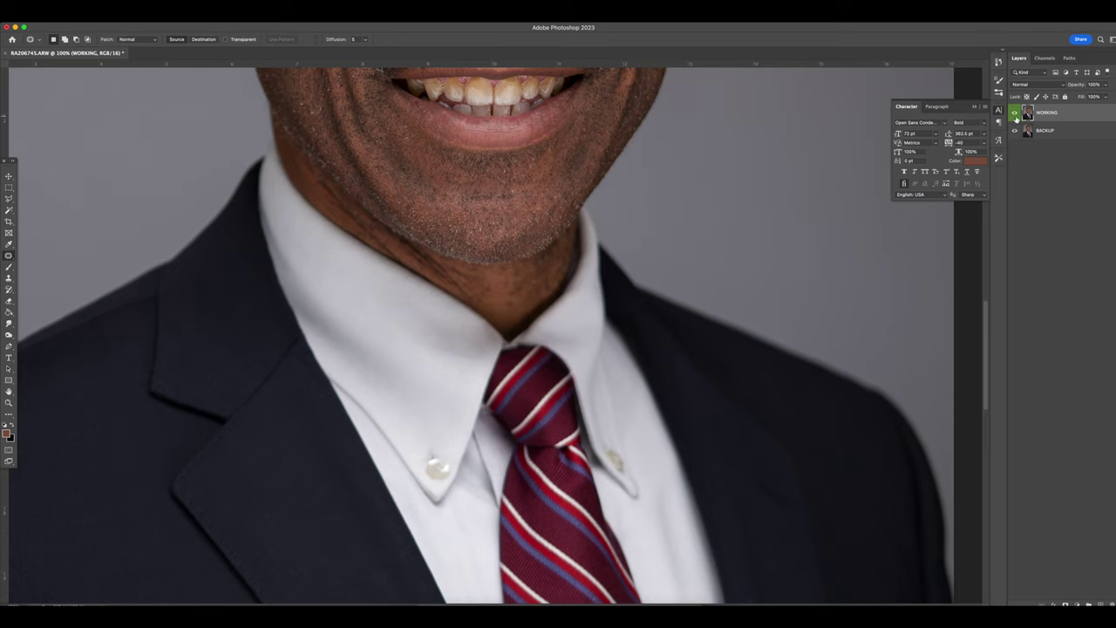
pyautogui.click(1015, 115)
pyautogui.click(1015, 114)
# - Heal the dark hairs and blemishes on the neck under the chin with the Spot Healing Brush
pyautogui.scroll(-2, 611, 287)
pyautogui.hscroll(2, 610, 288)
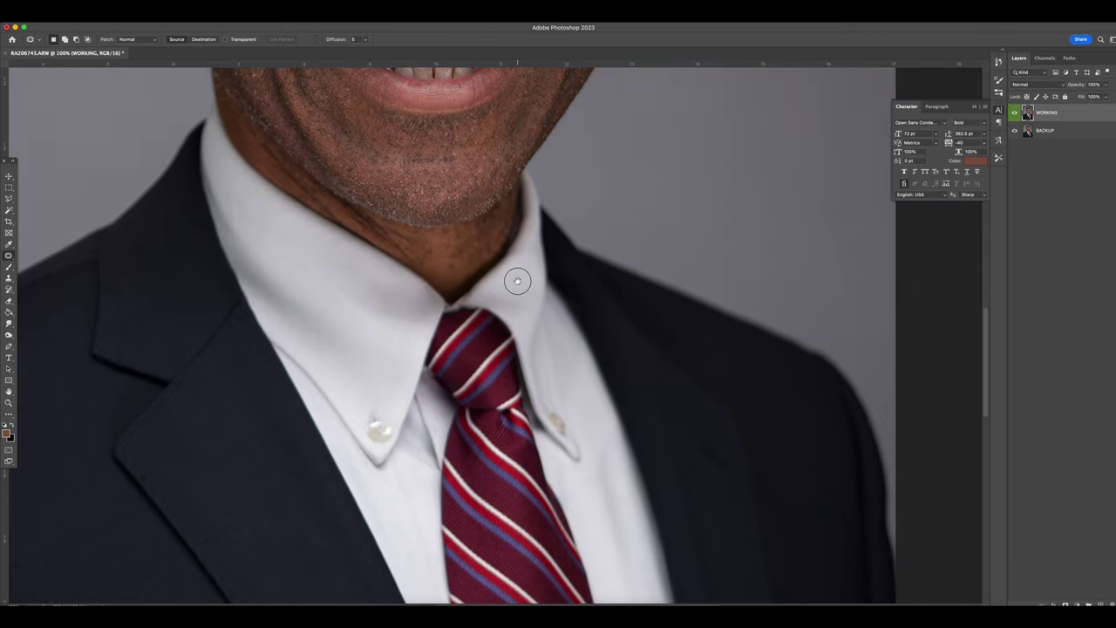
pyautogui.rightClick(7, 256)
pyautogui.click(40, 254)
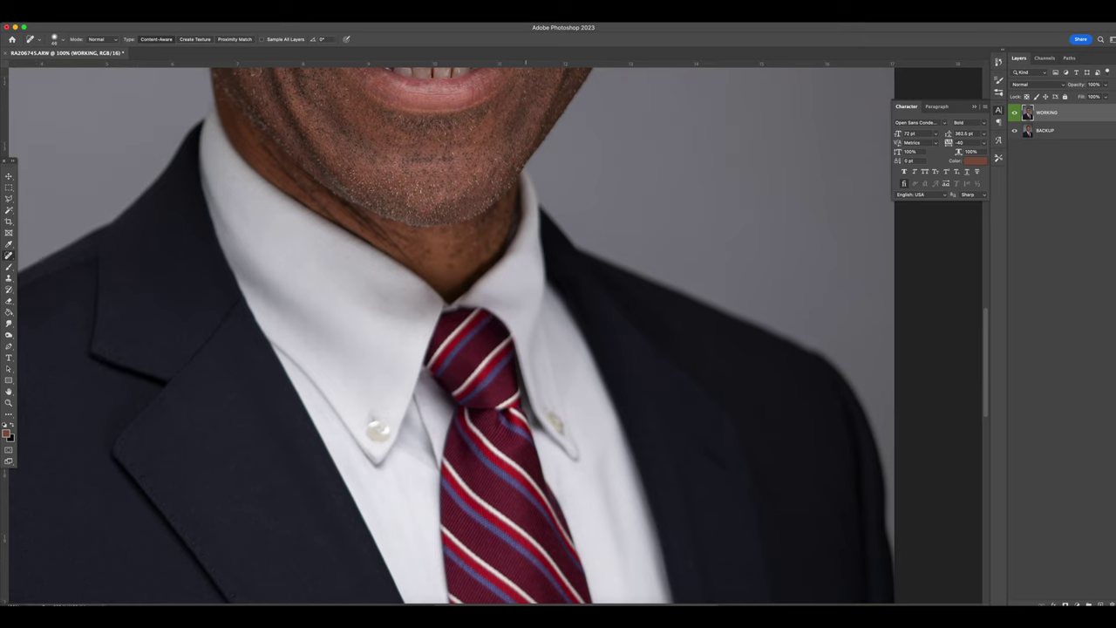
pyautogui.click(456, 252)
pyautogui.click(451, 261)
pyautogui.moveTo(447, 248); pyautogui.dragTo(447, 244)
pyautogui.click(423, 245)
pyautogui.moveTo(417, 232); pyautogui.dragTo(389, 225)
pyautogui.click(472, 249)
pyautogui.click(473, 228)
pyautogui.click(455, 236)
pyautogui.moveTo(455, 235)
pyautogui.mouseDown()
pyautogui.moveTo(488, 253)
pyautogui.moveTo(471, 253)
pyautogui.moveTo(517, 229)
pyautogui.moveTo(475, 255)
pyautogui.mouseUp()
# - Examine the tie, shirt and the opposite side of the jacket for remaining specks
pyautogui.hscroll(3, 460, 276)
pyautogui.scroll(-2, 459, 277)
pyautogui.hscroll(2, 383, 264)
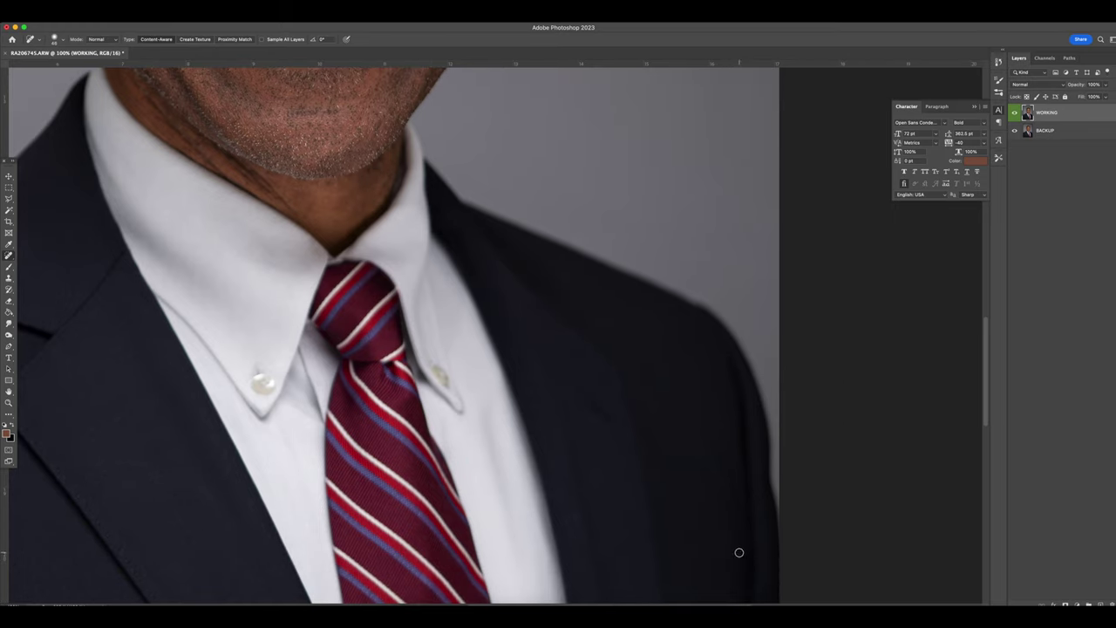
pyautogui.scroll(-6, 675, 431)
pyautogui.hscroll(3, 674, 430)
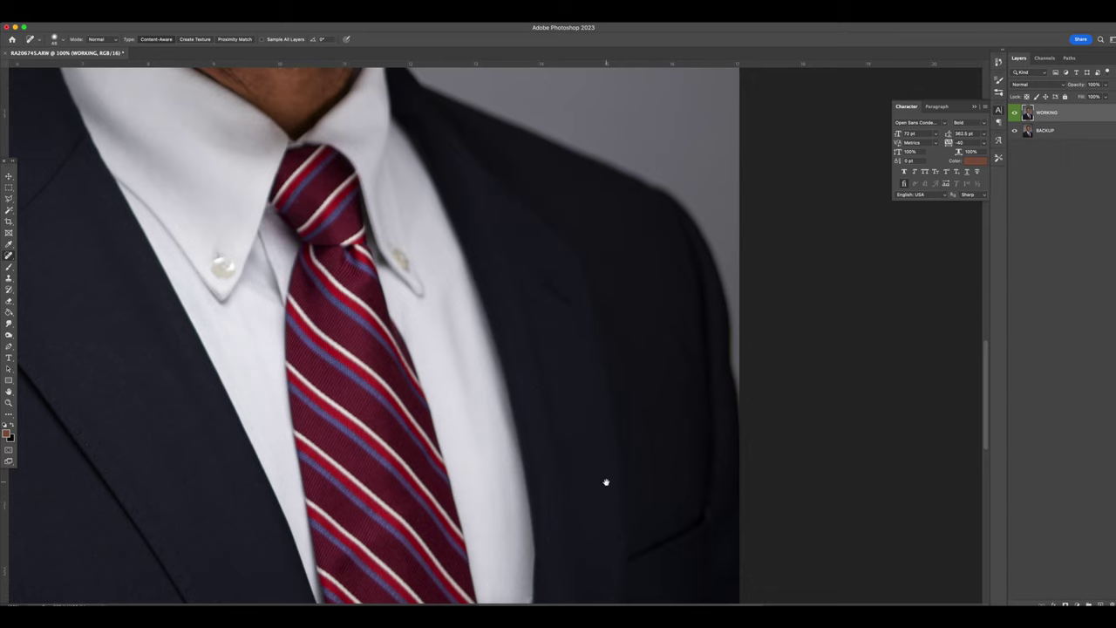
pyautogui.scroll(-7, 606, 482)
pyautogui.hscroll(1, 606, 482)
pyautogui.scroll(-8, 543, 394)
pyautogui.hscroll(-1, 543, 393)
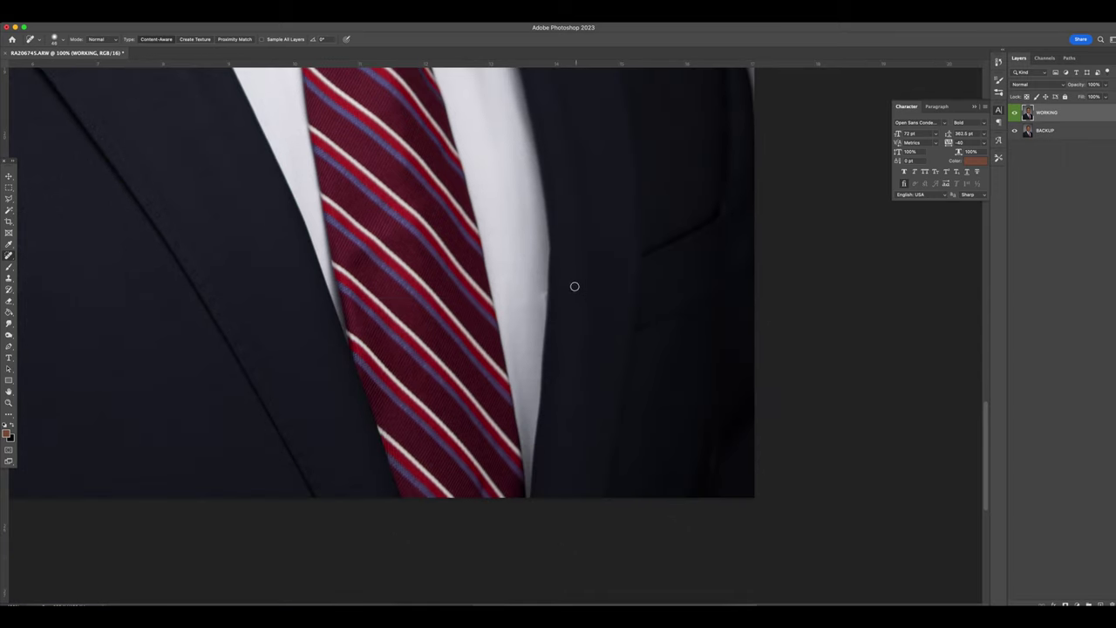
pyautogui.scroll(20, 619, 348)
pyautogui.hscroll(1, 619, 348)
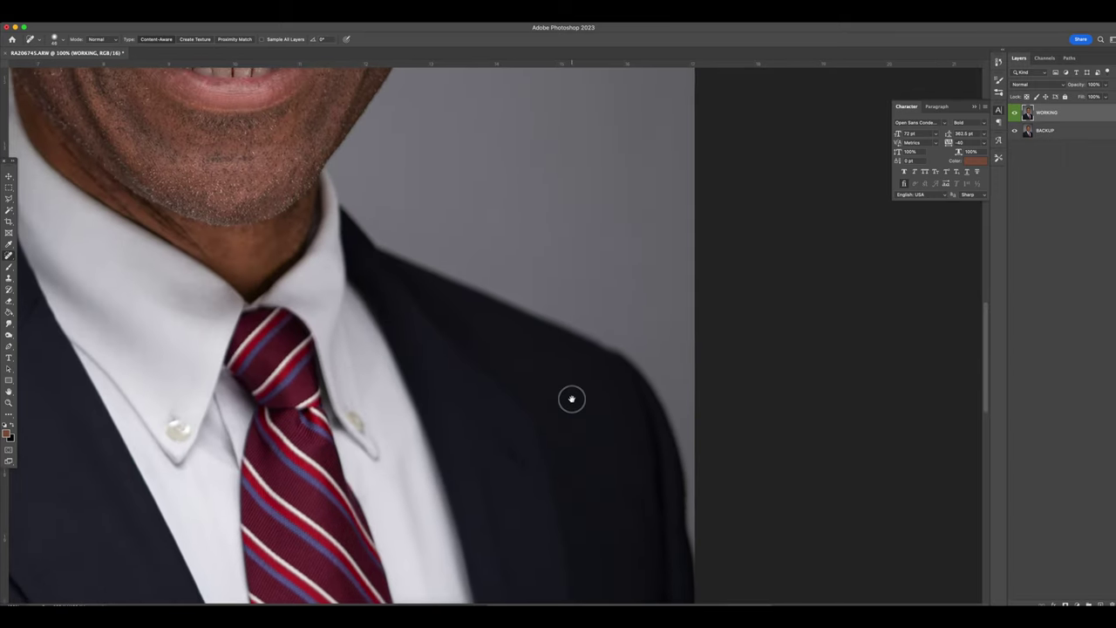
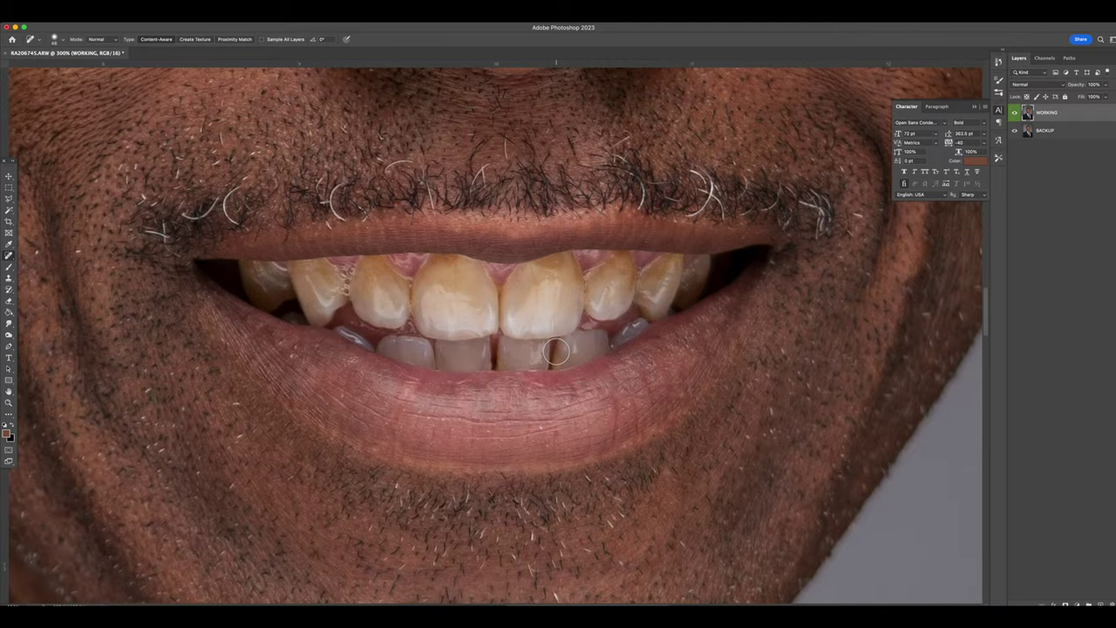
# - Create a new layer named SELECTIOON above the WORKING layer
pyautogui.moveTo(539, 244); pyautogui.dragTo(529, 291)
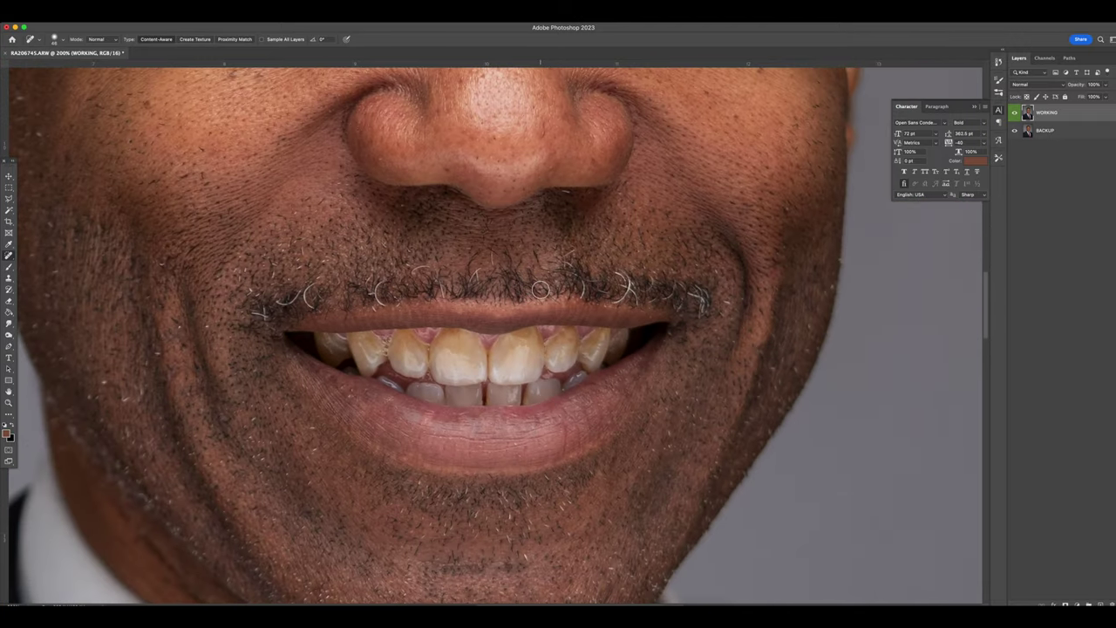
pyautogui.press('super+alt+shift+n')
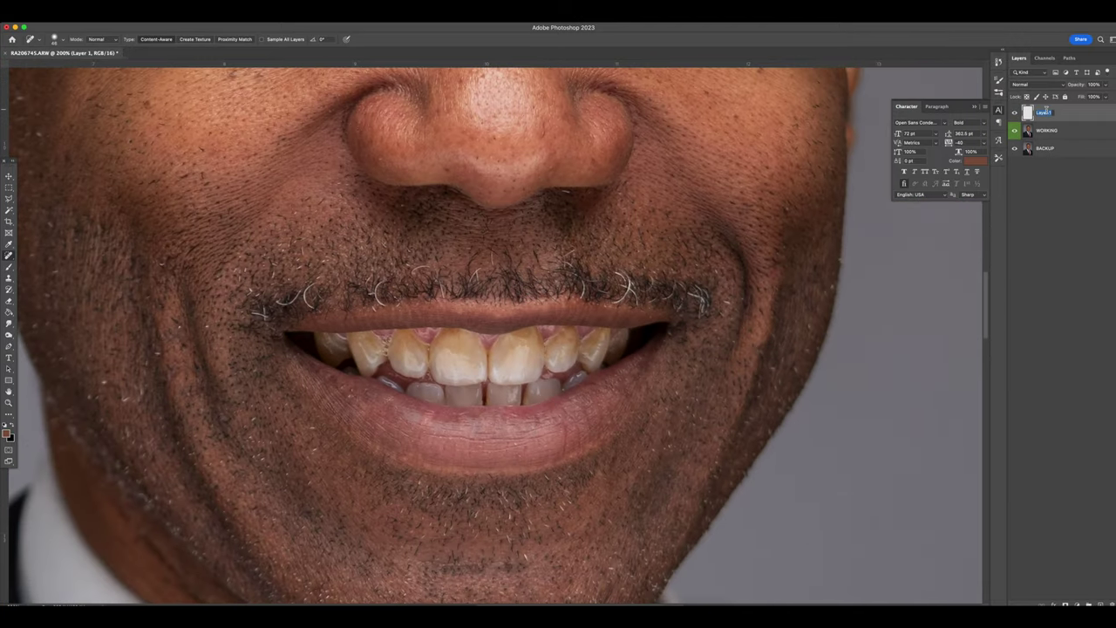
pyautogui.press('Return')
# - Set up a white Soft Round brush at 108 px, 0% hardness and 87% opacity
pyautogui.click(8, 267)
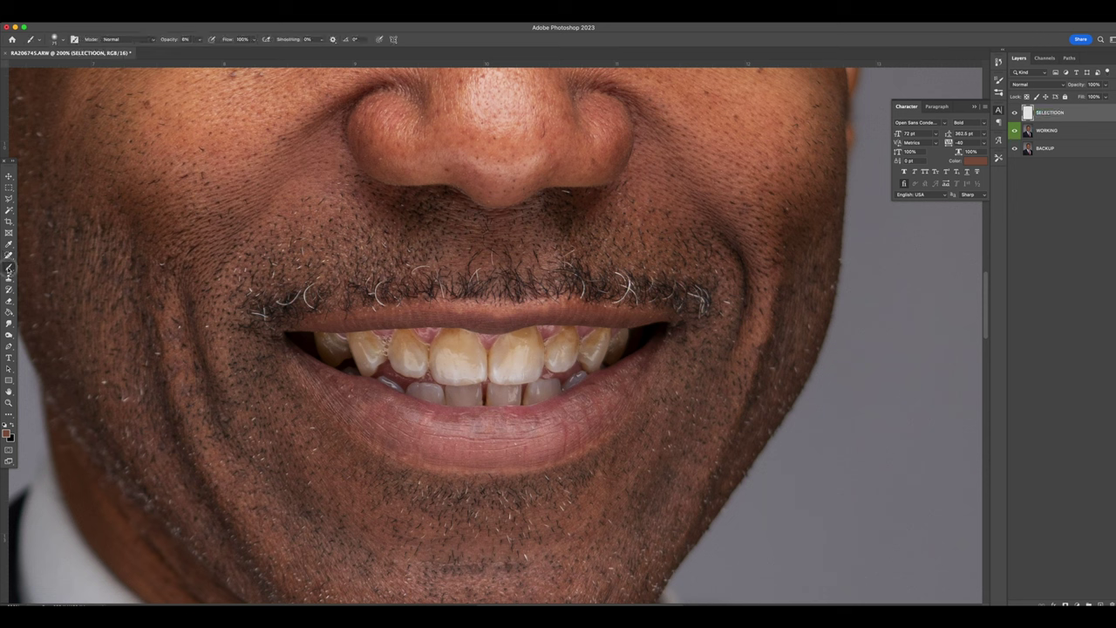
pyautogui.click(5, 424)
pyautogui.click(12, 425)
pyautogui.rightClick(478, 360)
pyautogui.click(547, 381)
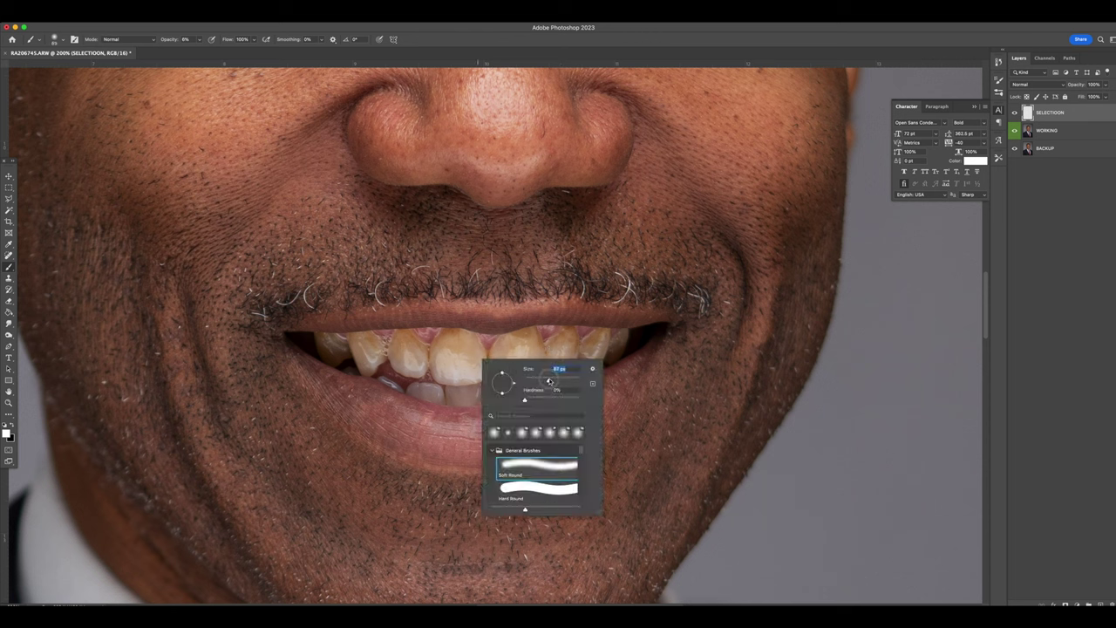
pyautogui.click(462, 362)
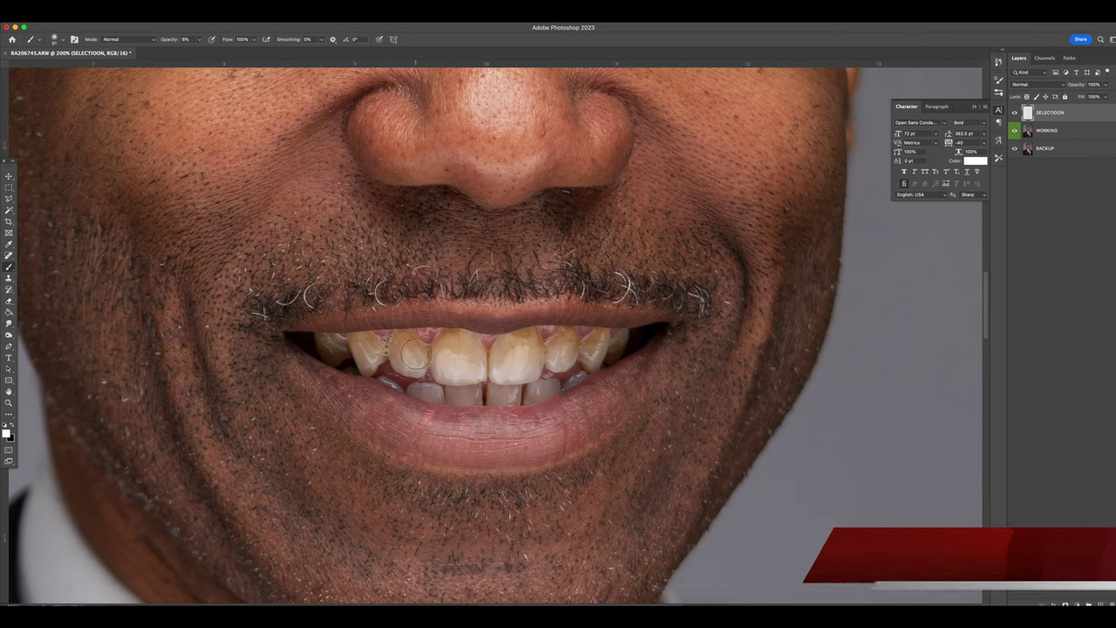
pyautogui.rightClick(444, 362)
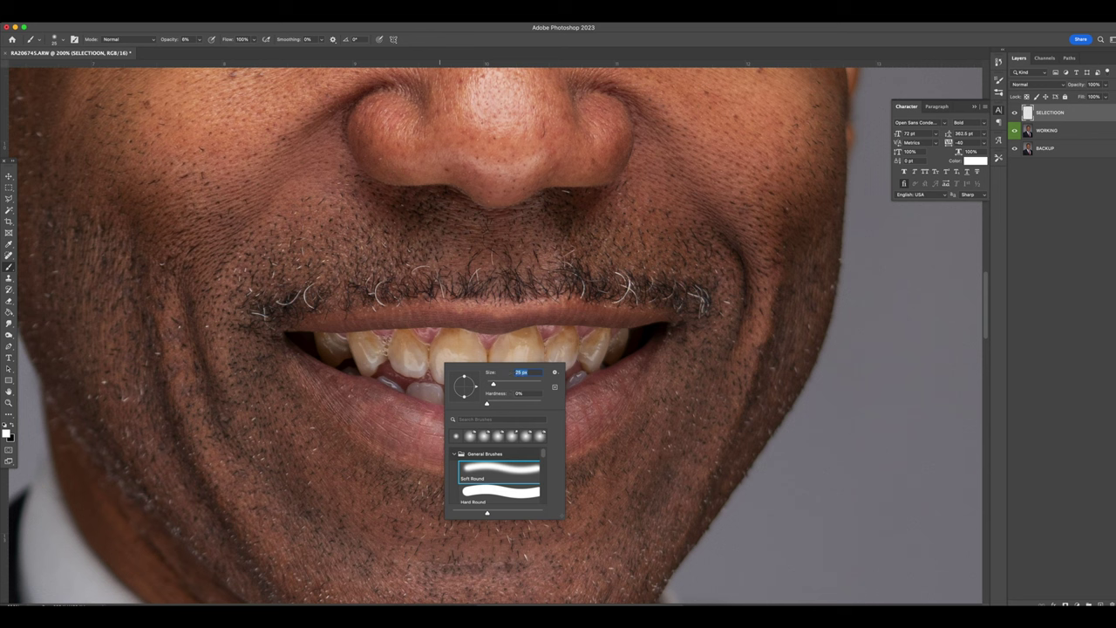
pyautogui.write('108')
pyautogui.press('Return')
pyautogui.moveTo(201, 42)
pyautogui.mouseDown()
pyautogui.moveTo(207, 55)
pyautogui.moveTo(229, 51)
pyautogui.mouseUp()
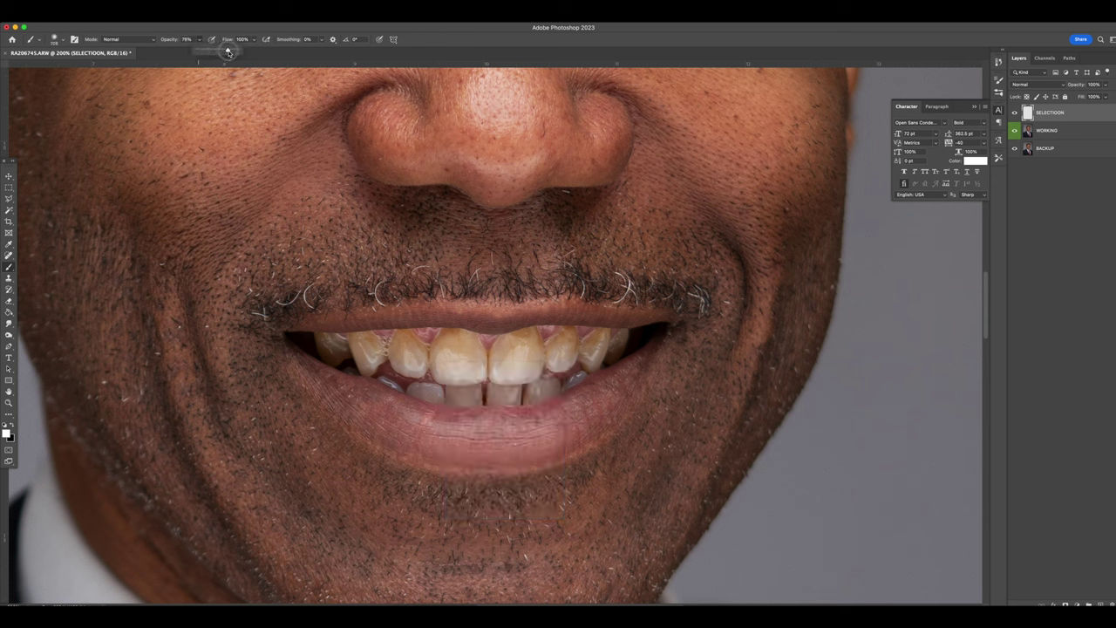
pyautogui.click(231, 50)
# - Paint white over all the teeth on the SELECTIOON layer, reducing the brush to 67 px
pyautogui.moveTo(372, 347); pyautogui.dragTo(369, 345)
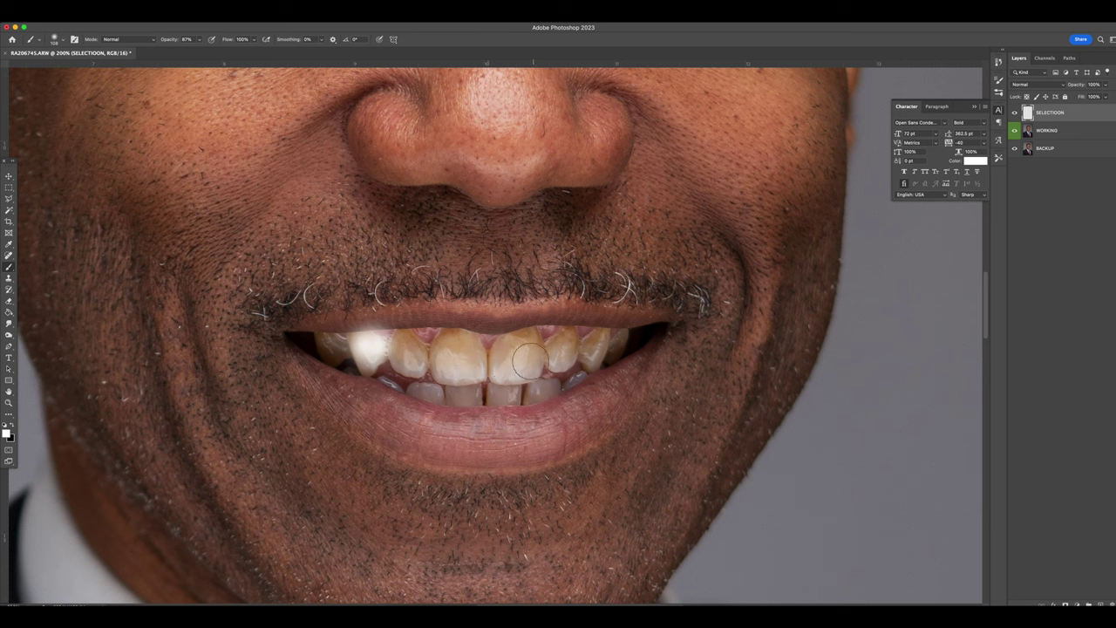
pyautogui.click(368, 337)
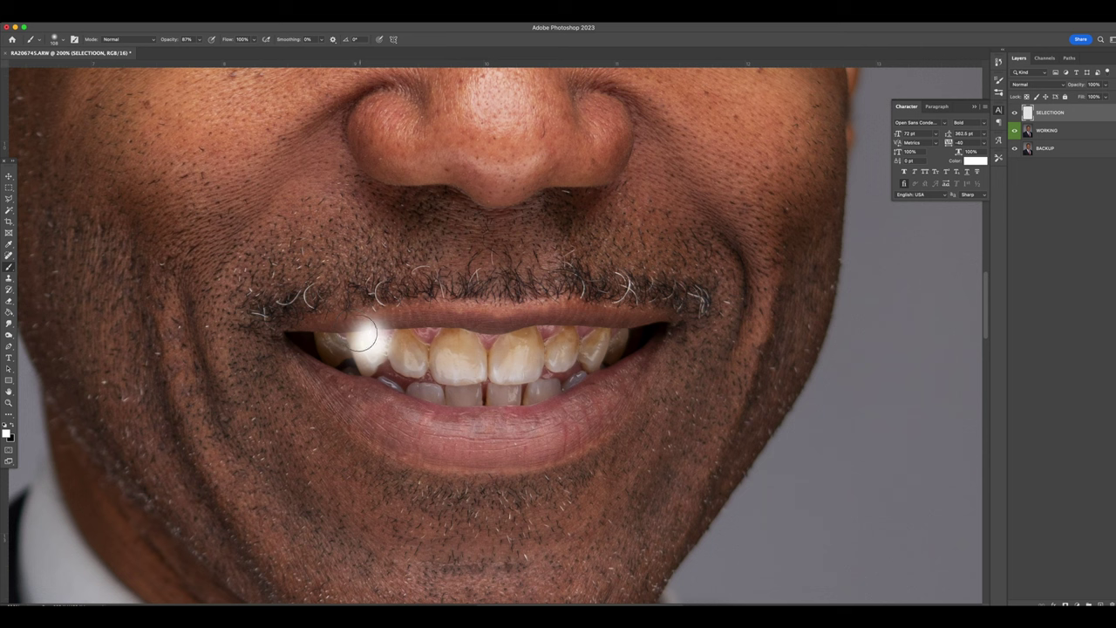
pyautogui.rightClick(441, 351)
pyautogui.moveTo(510, 372); pyautogui.dragTo(502, 372)
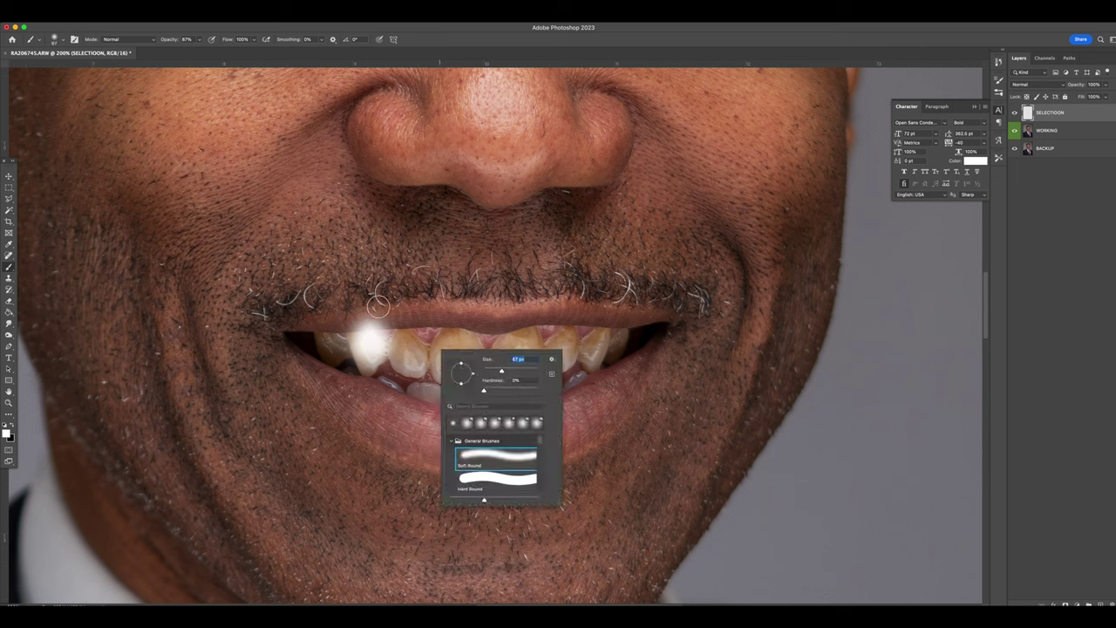
pyautogui.moveTo(404, 340)
pyautogui.mouseDown()
pyautogui.moveTo(410, 331)
pyautogui.moveTo(443, 366)
pyautogui.moveTo(317, 341)
pyautogui.moveTo(335, 349)
pyautogui.mouseUp()
pyautogui.moveTo(480, 343)
pyautogui.mouseDown()
pyautogui.moveTo(427, 348)
pyautogui.moveTo(498, 369)
pyautogui.moveTo(528, 359)
pyautogui.moveTo(510, 343)
pyautogui.moveTo(568, 340)
pyautogui.moveTo(544, 357)
pyautogui.moveTo(619, 342)
pyautogui.moveTo(535, 387)
pyautogui.moveTo(413, 385)
pyautogui.moveTo(503, 394)
pyautogui.moveTo(576, 386)
pyautogui.moveTo(359, 367)
pyautogui.moveTo(580, 356)
pyautogui.moveTo(503, 372)
pyautogui.moveTo(515, 378)
pyautogui.moveTo(570, 358)
pyautogui.mouseUp()
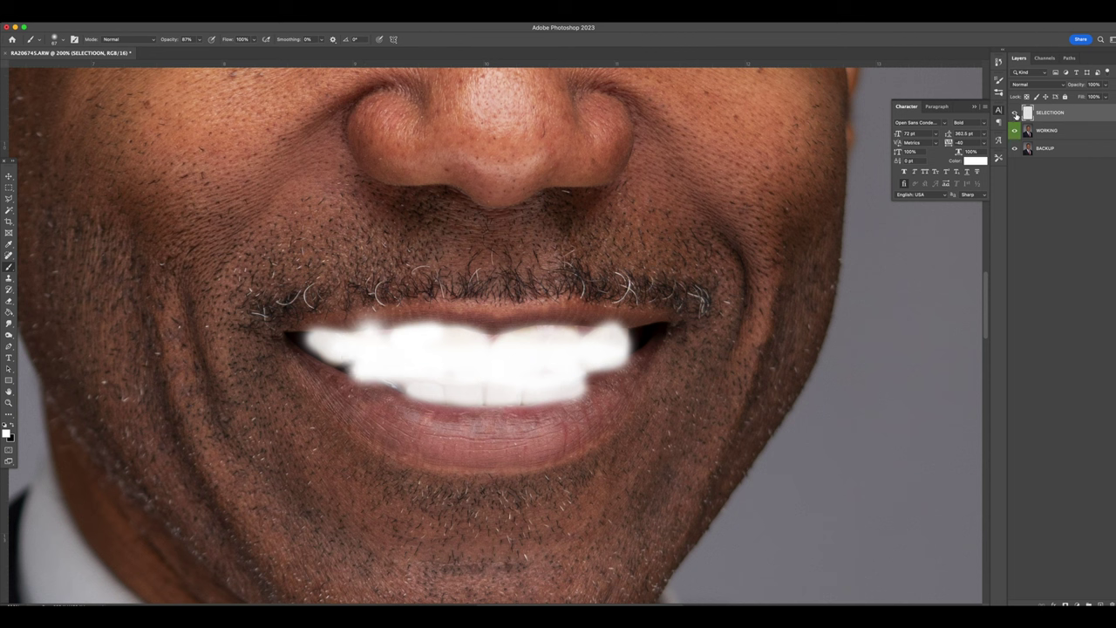
# - Hide the SELECTIOON layer, load its painted area as a selection, and add a Selective Color adjustment layer from it
pyautogui.click(1015, 112)
pyautogui.keyDown('super'); pyautogui.click(1028, 113); pyautogui.keyUp('super')
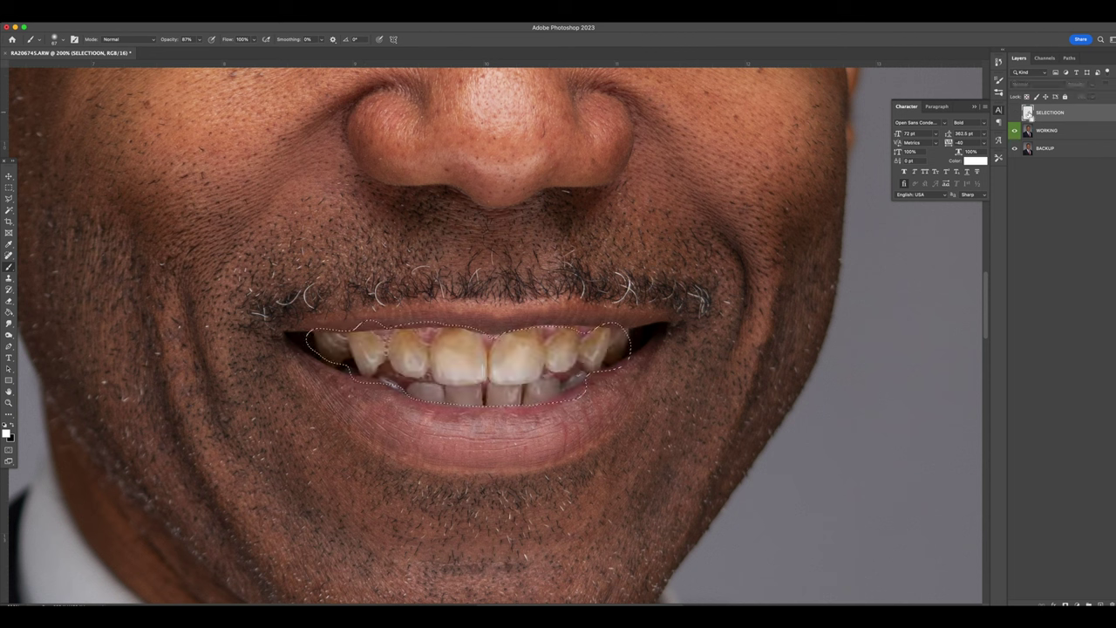
pyautogui.click(1077, 604)
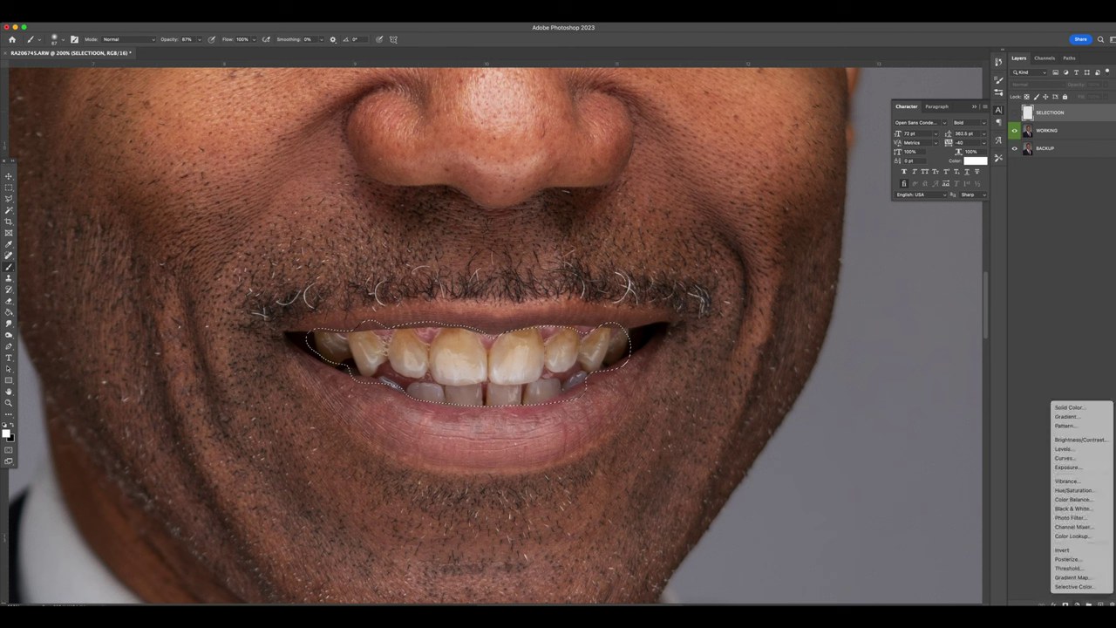
pyautogui.click(1073, 588)
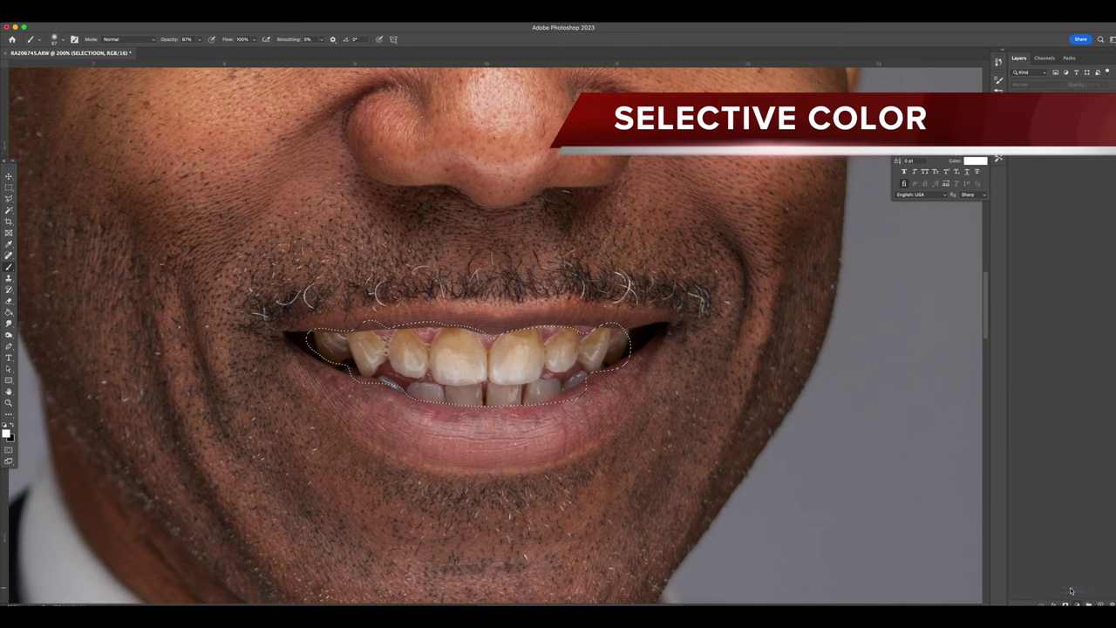
# - In the Yellows of the Selective Color adjustment, reduce yellow, shift magenta and raise cyan slightly to neutralise the teeth
pyautogui.click(894, 260)
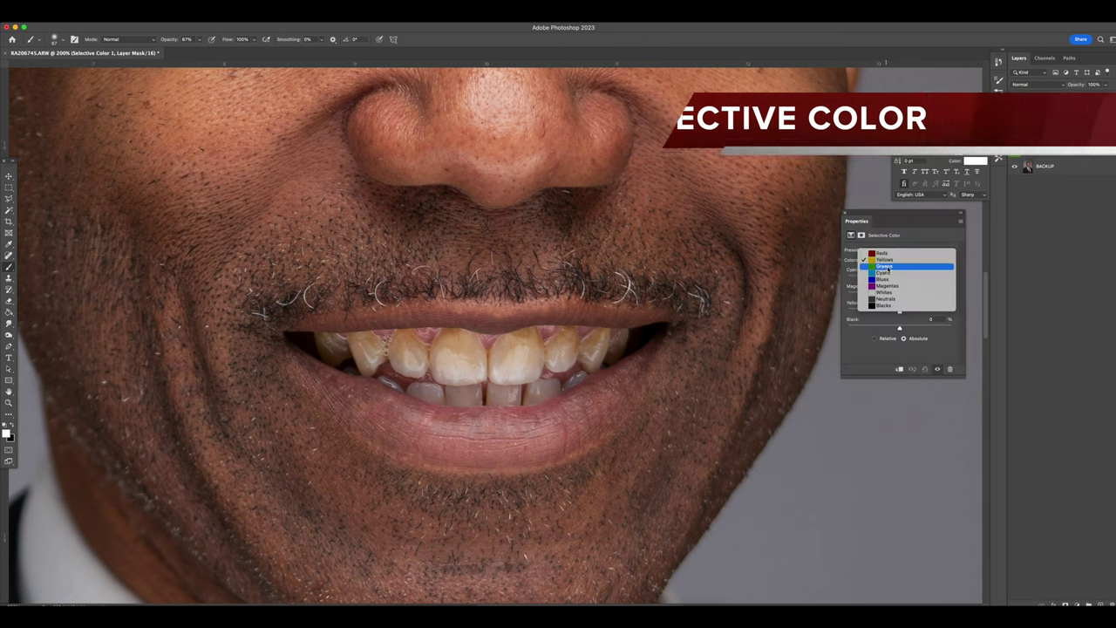
pyautogui.click(888, 260)
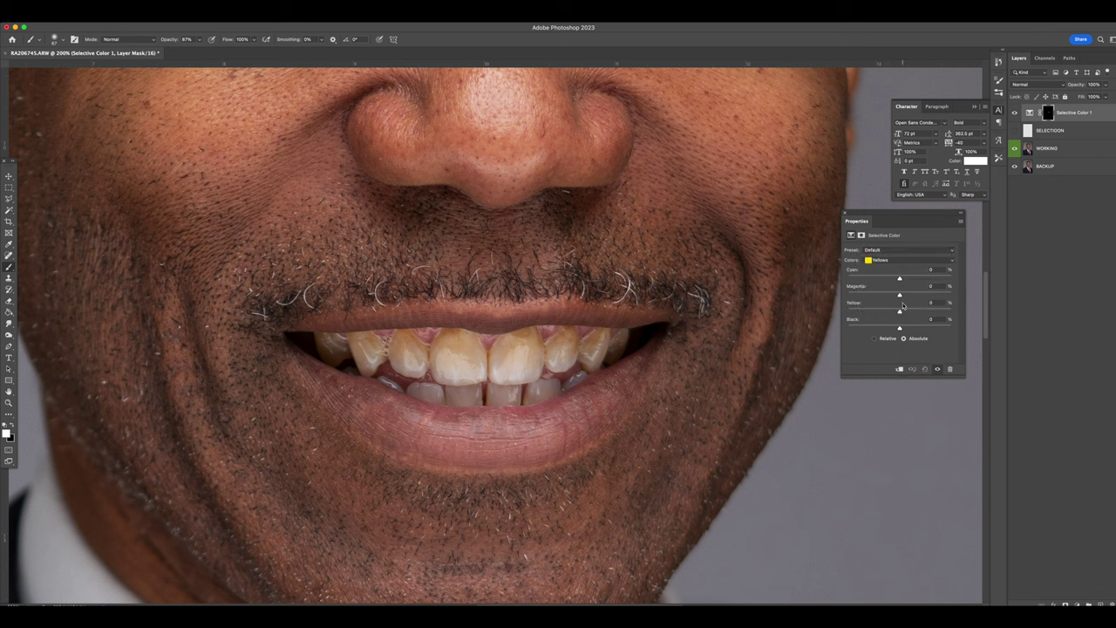
pyautogui.moveTo(900, 313); pyautogui.dragTo(878, 309)
pyautogui.moveTo(908, 296)
pyautogui.mouseDown()
pyautogui.moveTo(876, 296)
pyautogui.moveTo(892, 296)
pyautogui.mouseUp()
pyautogui.moveTo(910, 279)
pyautogui.mouseDown()
pyautogui.moveTo(887, 282)
pyautogui.moveTo(913, 282)
pyautogui.mouseUp()
# - In the Reds of the Selective Color adjustment, set cyan to +21 and yellow to -13, and lower black slightly
pyautogui.click(889, 261)
pyautogui.click(883, 254)
pyautogui.moveTo(900, 312); pyautogui.dragTo(893, 316)
pyautogui.moveTo(899, 281)
pyautogui.mouseDown()
pyautogui.moveTo(890, 282)
pyautogui.moveTo(910, 282)
pyautogui.mouseUp()
pyautogui.moveTo(900, 329); pyautogui.dragTo(895, 330)
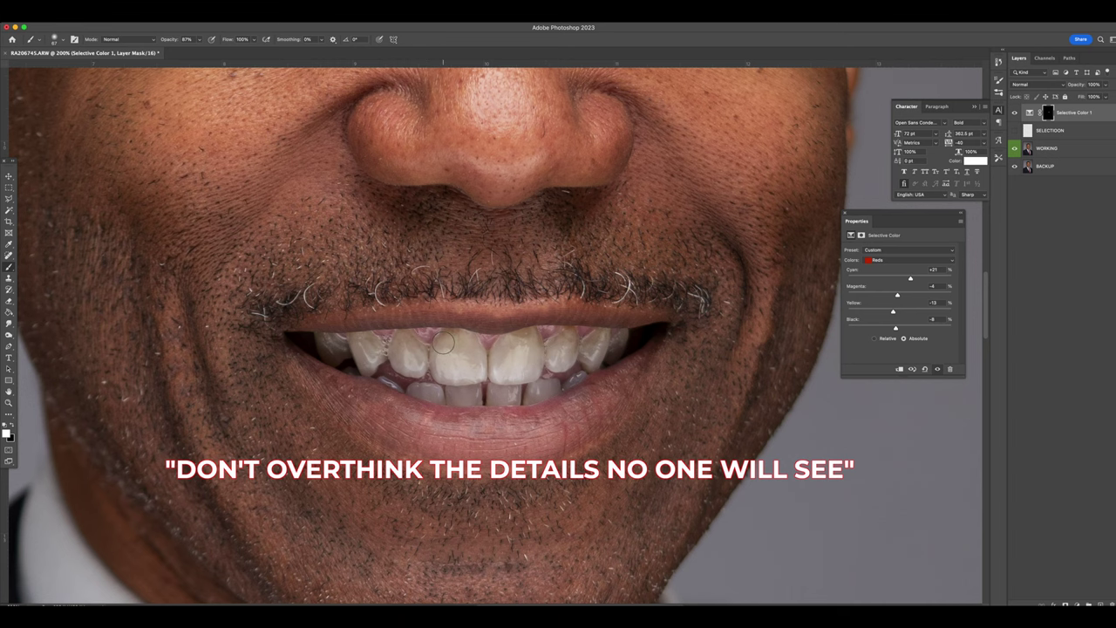
# - Reduce the Selective Color 1 layer's opacity to about 75% for a more natural tooth whitening
pyautogui.press('super+0')
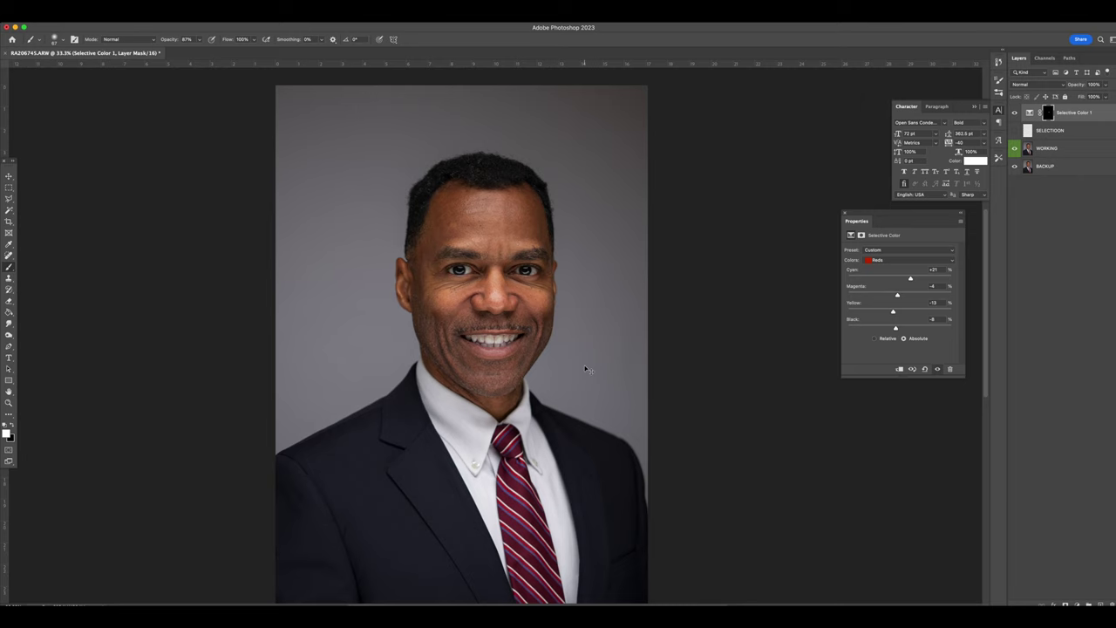
pyautogui.press('super+equal')
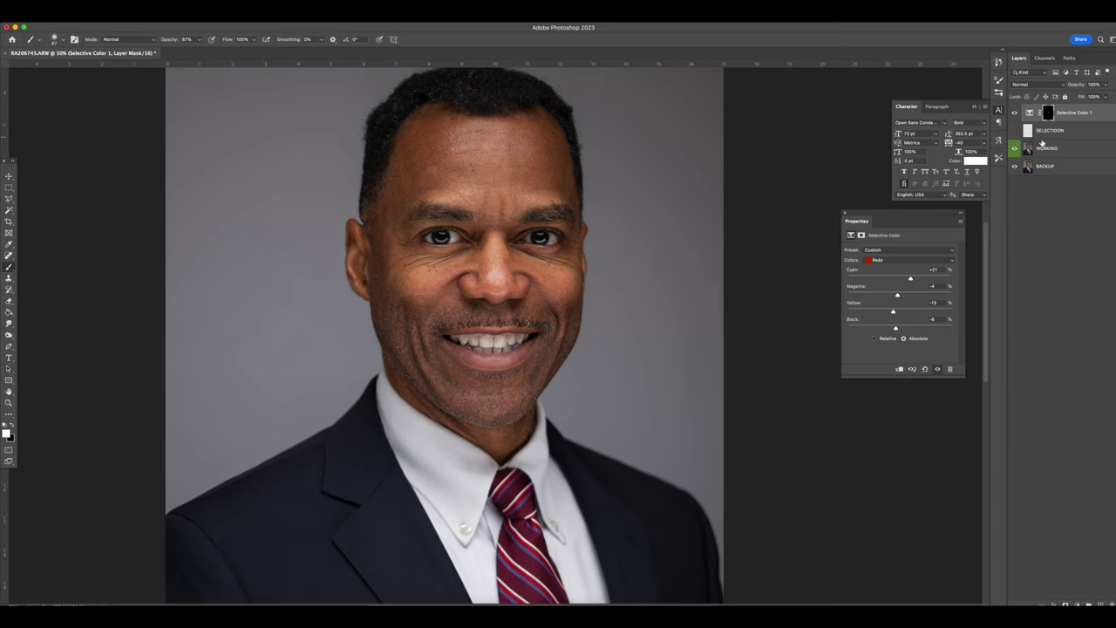
pyautogui.click(1106, 85)
pyautogui.moveTo(1097, 97); pyautogui.dragTo(1095, 97)
# - Compare the teeth with and without the Selective Color adjustment, and judge the effect on the whole portrait
pyautogui.click(1013, 113)
pyautogui.click(1014, 113)
pyautogui.click(1014, 113)
pyautogui.click(1013, 113)
pyautogui.click(1013, 114)
pyautogui.click(1014, 113)
pyautogui.press('super+minus')
pyautogui.press('super+minus')
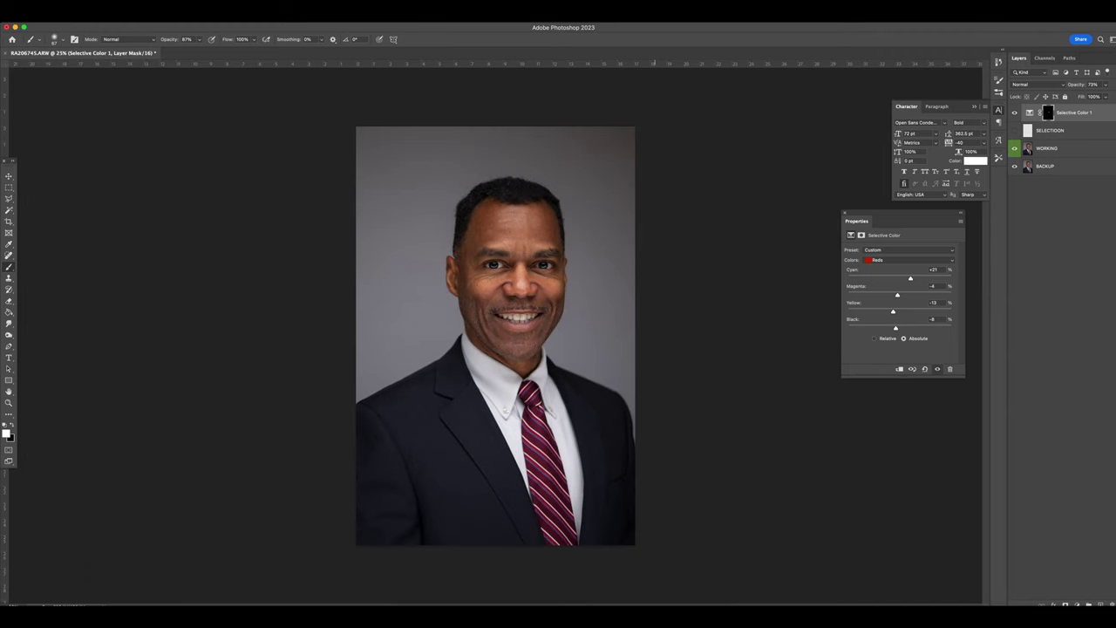
# - Create a new layer named GLOW above Selective Color 1 with the Overlay blend mode
pyautogui.press('super+plus')
pyautogui.press('super+plus')
pyautogui.press('super+plus')
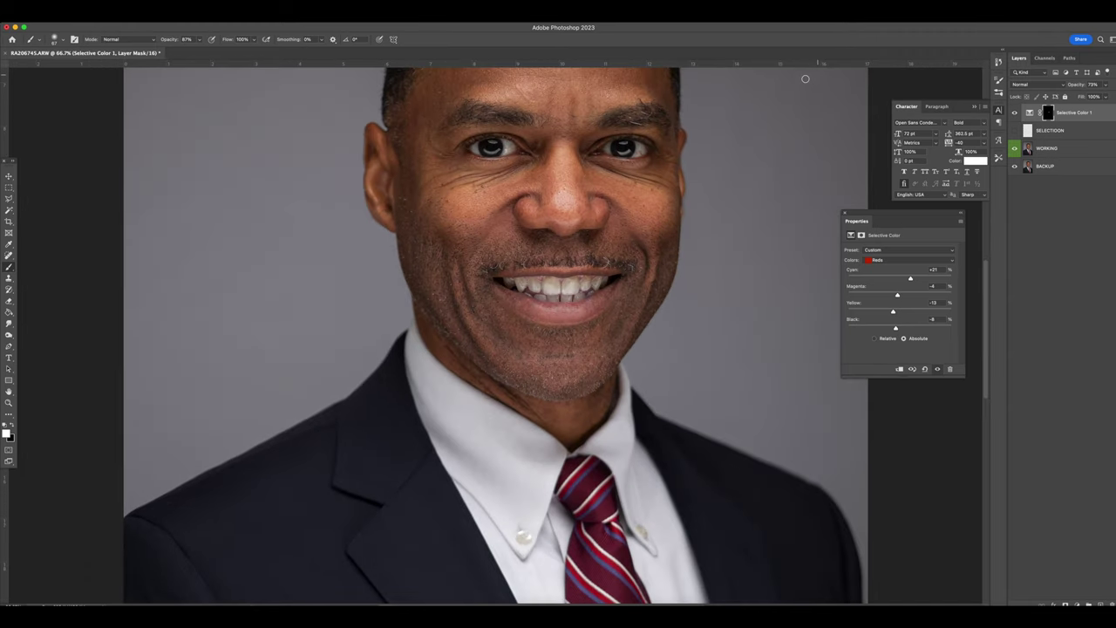
pyautogui.moveTo(705, 394); pyautogui.dragTo(658, 409)
pyautogui.press('super+plus')
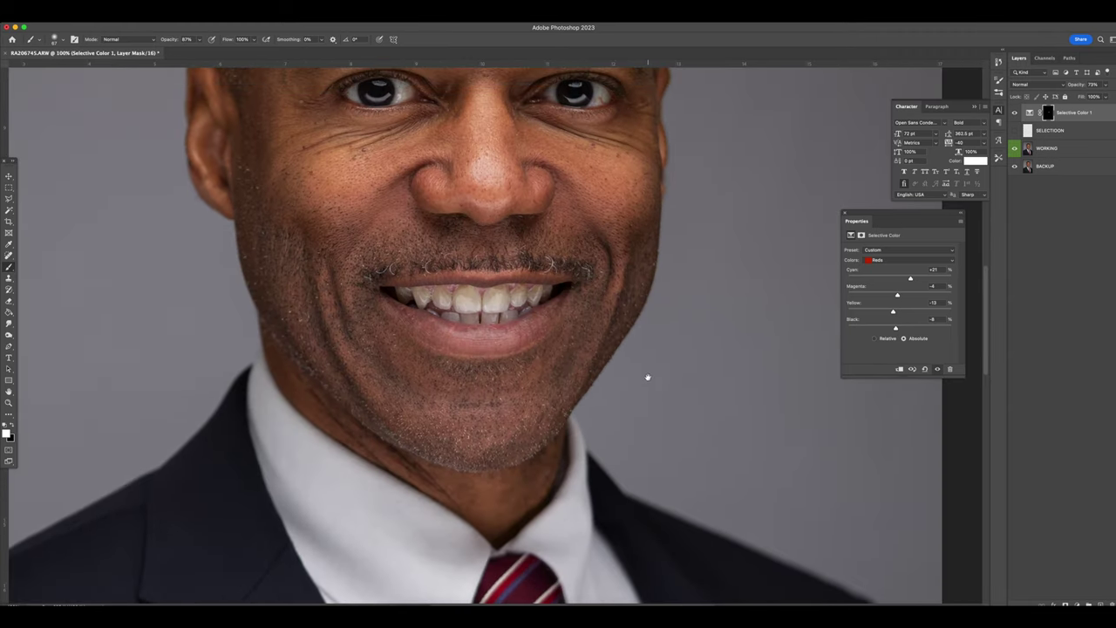
pyautogui.press('super+shift+n')
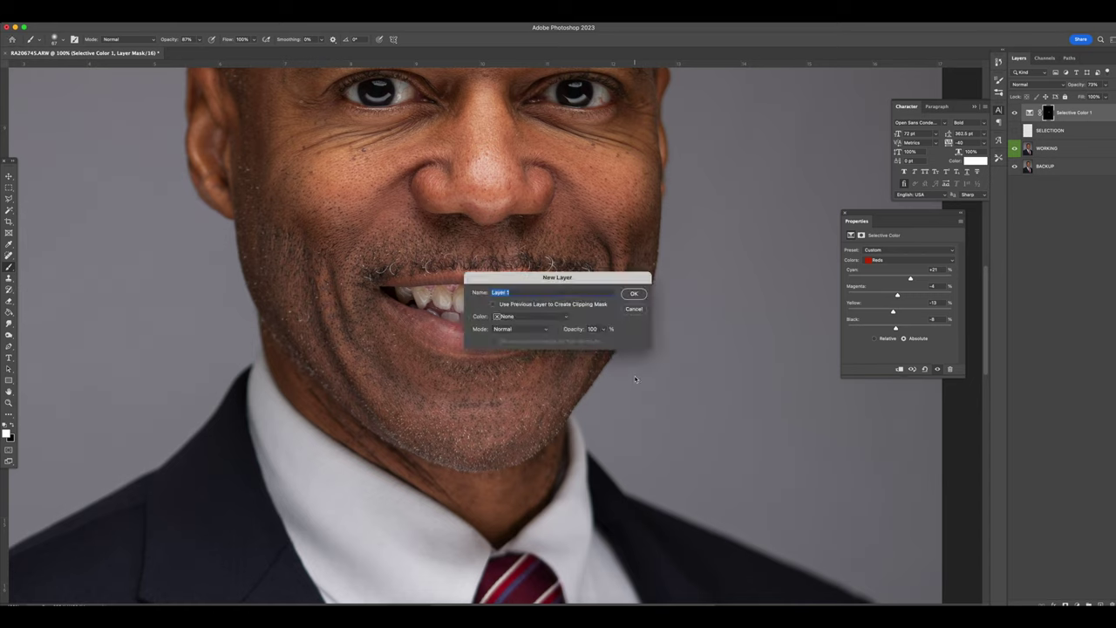
pyautogui.press('Return')
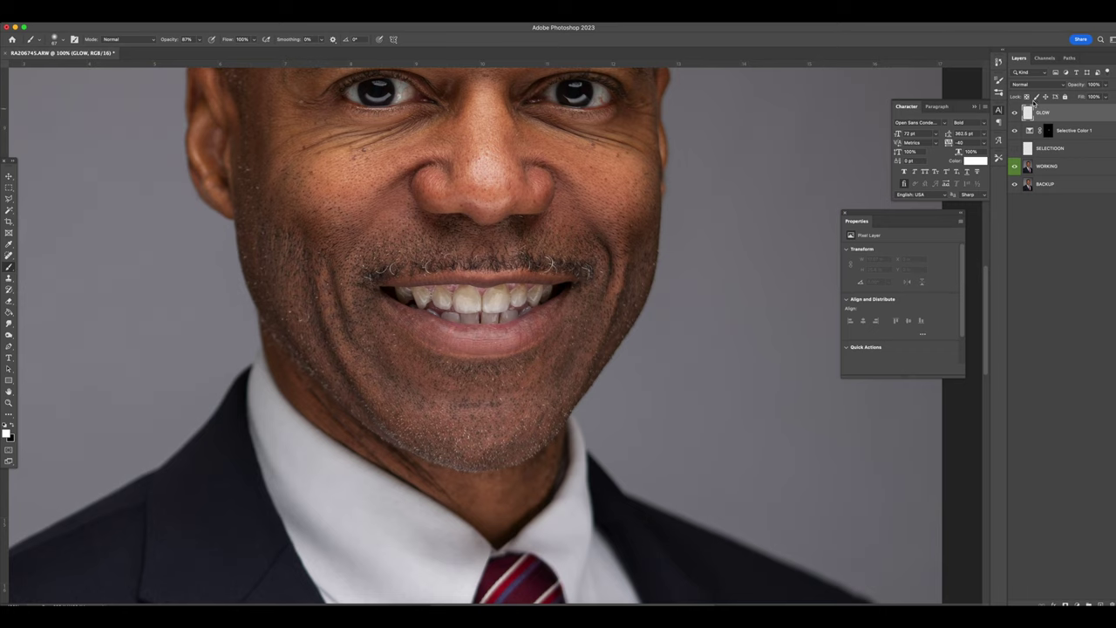
pyautogui.click(1030, 85)
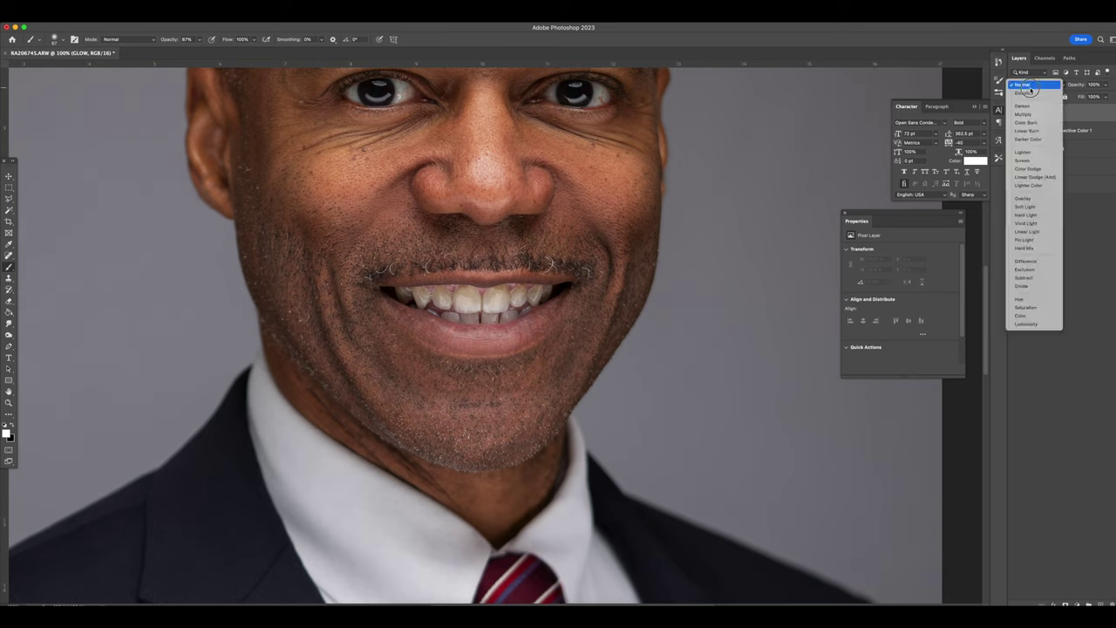
pyautogui.click(1035, 199)
# - Brush a soft white glow over the teeth on the GLOW layer with an enlarged brush at 31% opacity
pyautogui.rightClick(590, 316)
pyautogui.moveTo(578, 319); pyautogui.dragTo(579, 319)
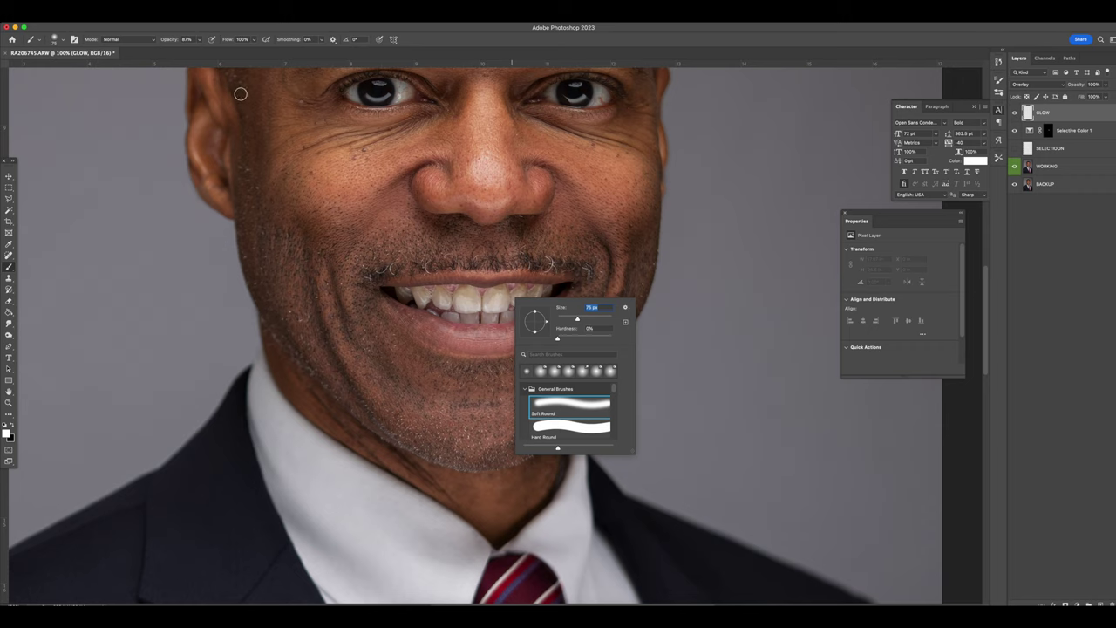
pyautogui.click(200, 40)
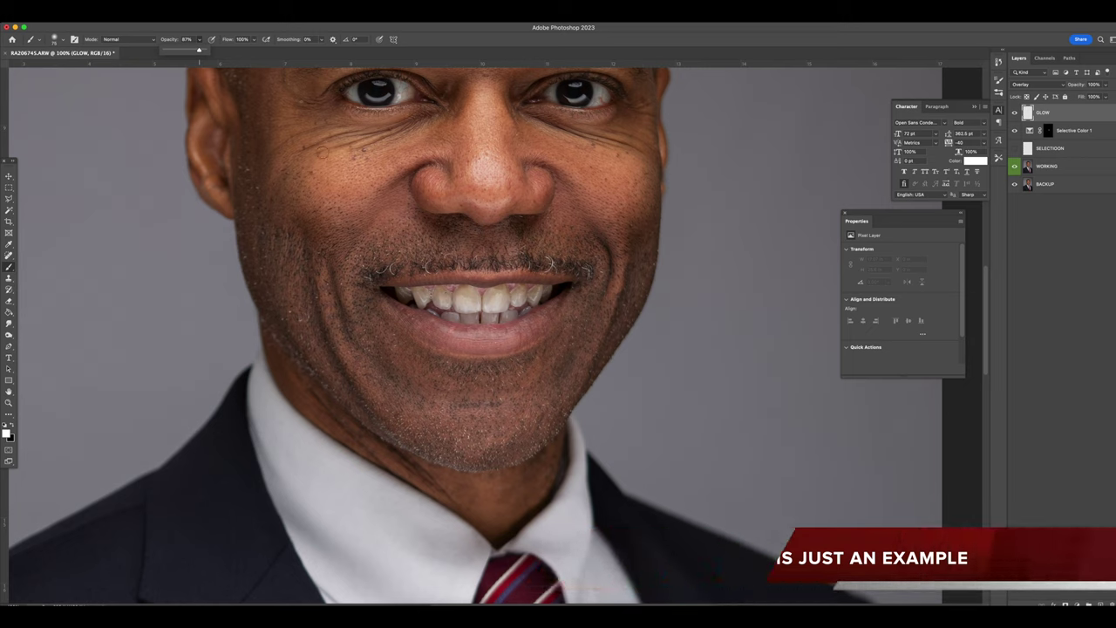
pyautogui.moveTo(200, 51); pyautogui.dragTo(191, 50)
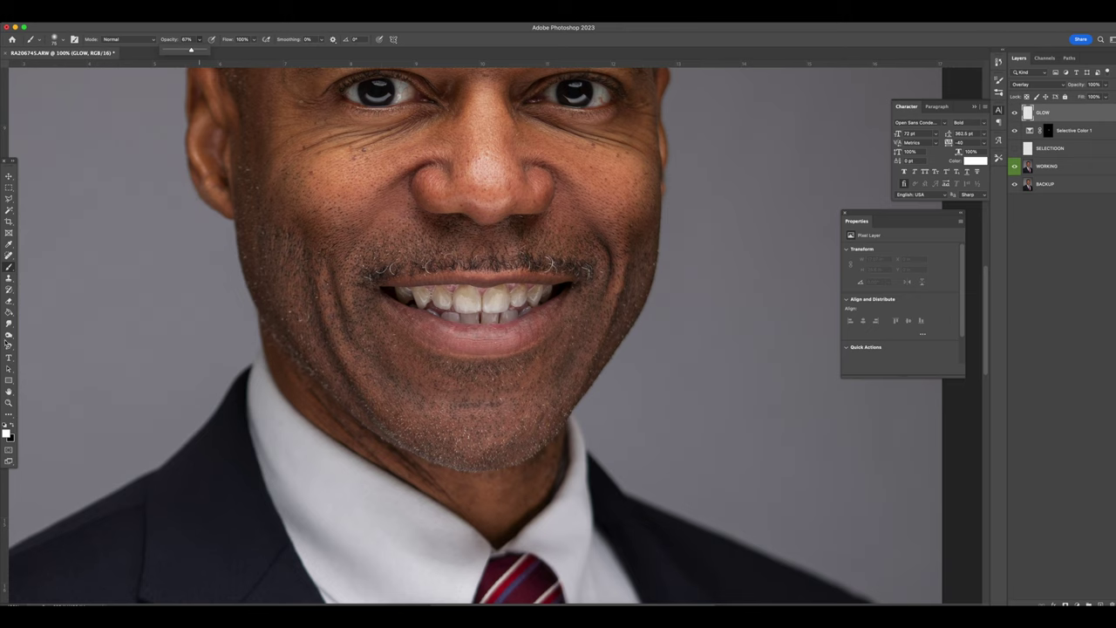
pyautogui.moveTo(189, 51); pyautogui.dragTo(176, 51)
pyautogui.rightClick(477, 294)
pyautogui.moveTo(550, 314); pyautogui.dragTo(563, 314)
pyautogui.moveTo(406, 293); pyautogui.dragTo(535, 296)
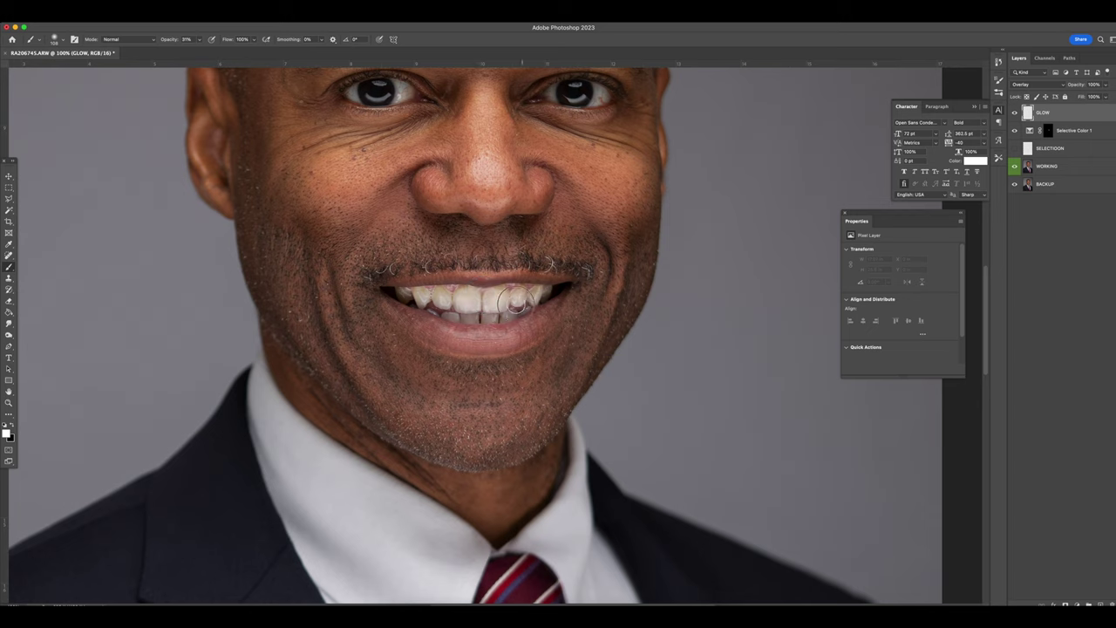
pyautogui.moveTo(538, 295); pyautogui.dragTo(453, 314)
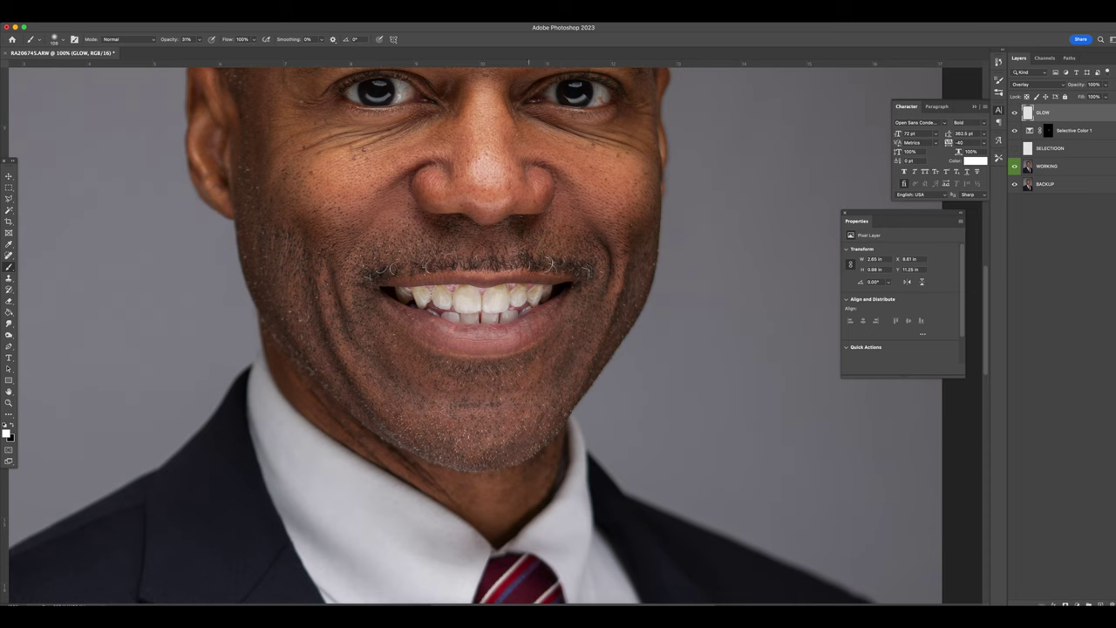
# - Try a lower opacity on the GLOW layer, hide it and delete it
pyautogui.moveTo(1096, 89); pyautogui.dragTo(1085, 97)
pyautogui.click(1015, 112)
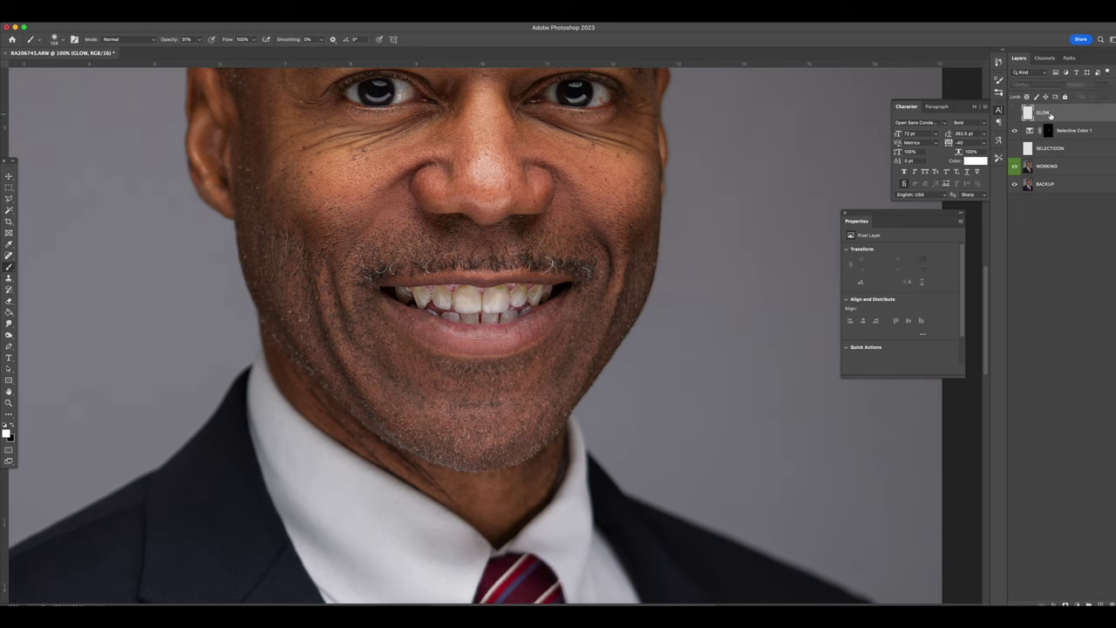
pyautogui.press('BackSpace')
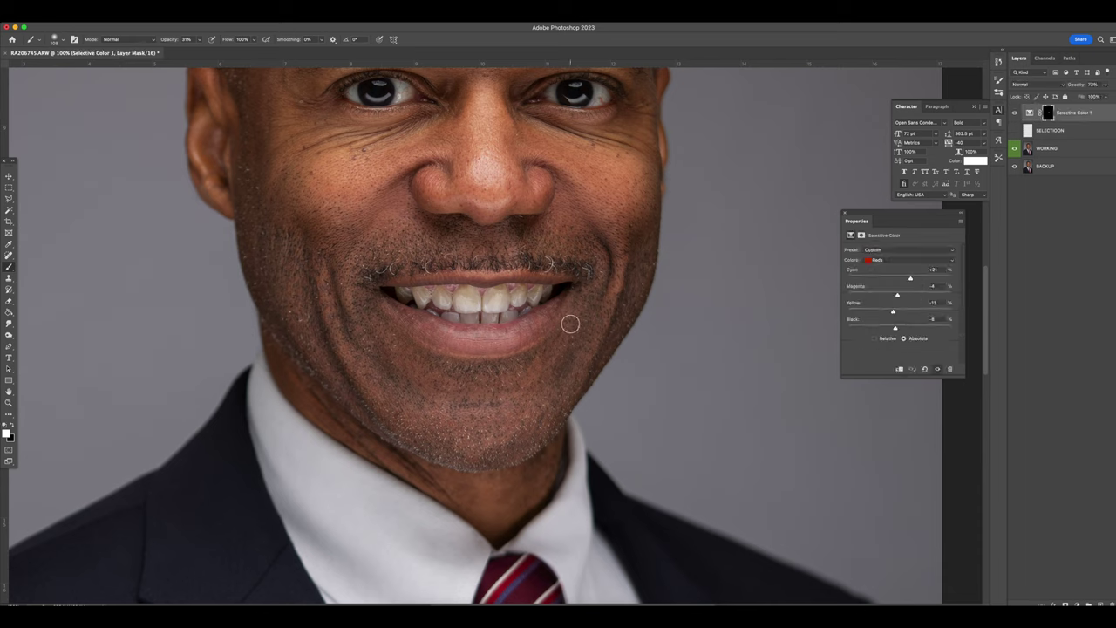
# - Select the WORKING layer and set the Spot Healing Brush to a size of 24 for work on the moustache
pyautogui.click(1056, 149)
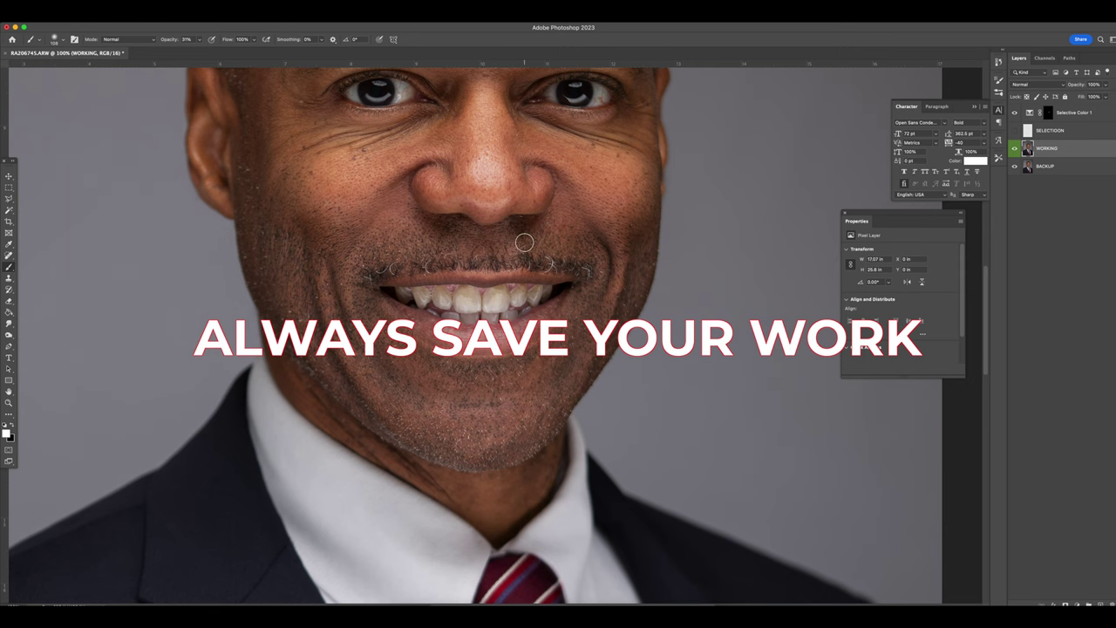
pyautogui.click(74, 11)
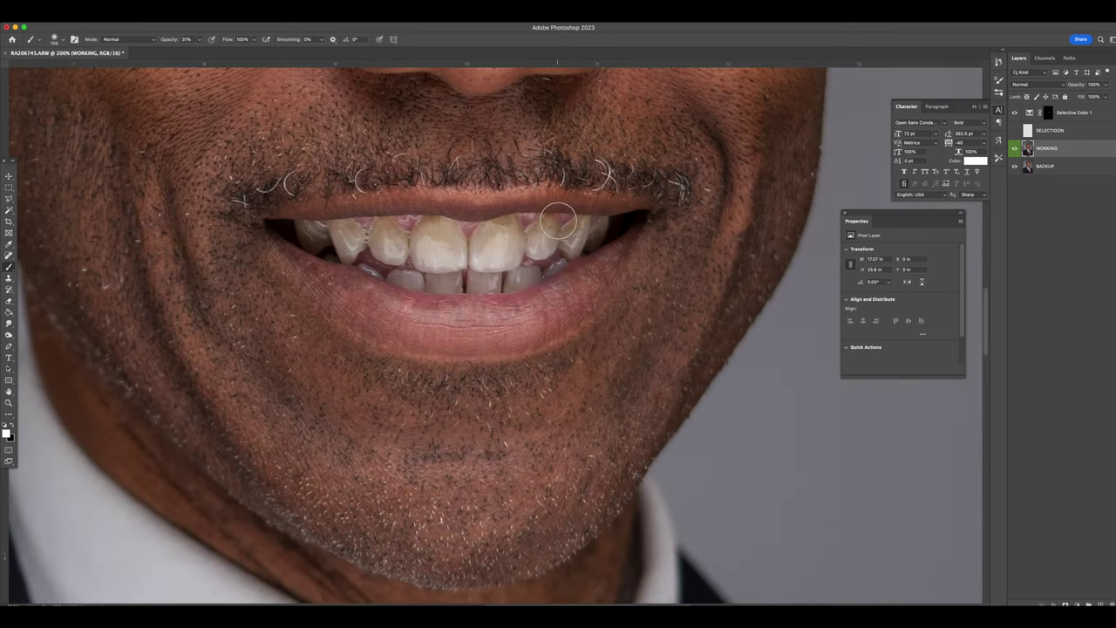
pyautogui.scroll(3, 558, 221)
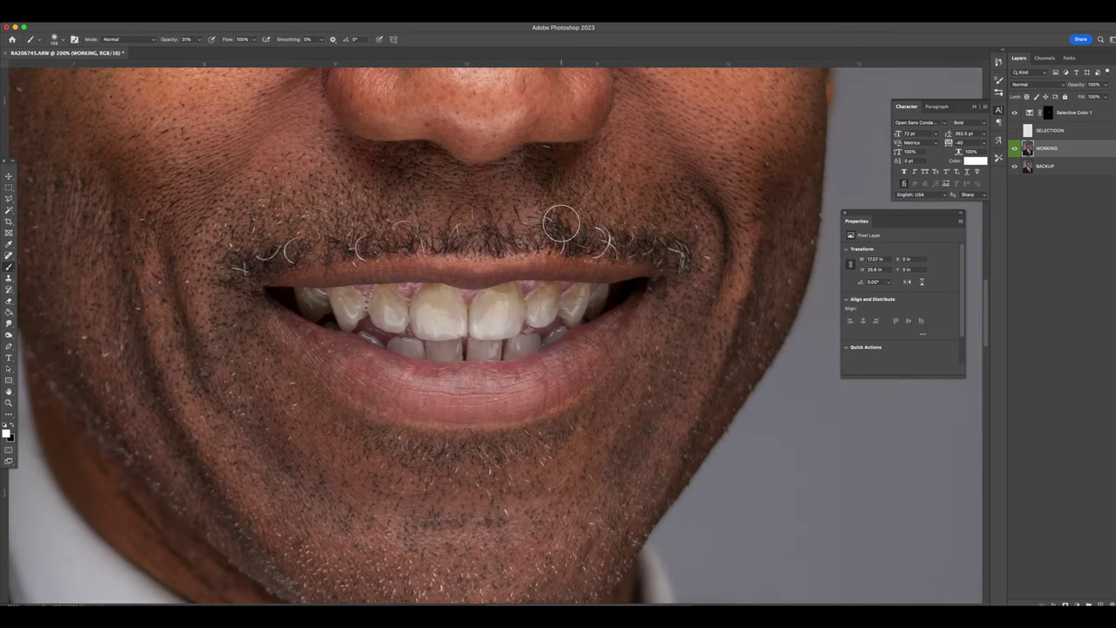
pyautogui.click(9, 255)
pyautogui.rightClick(442, 245)
pyautogui.moveTo(469, 261); pyautogui.dragTo(461, 261)
pyautogui.click(360, 221)
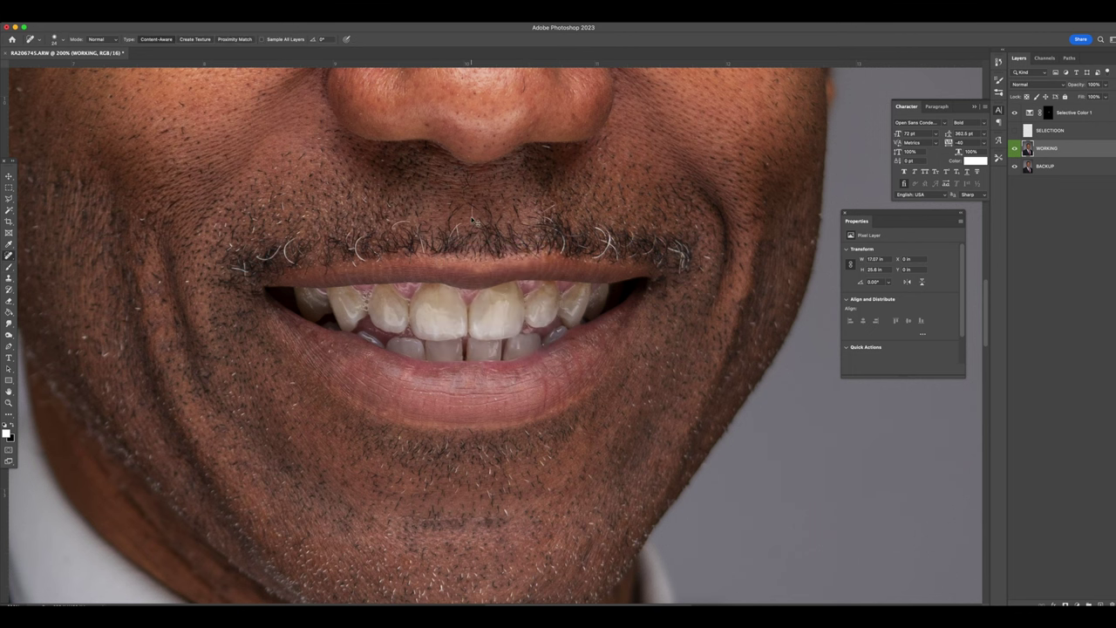
# - Heal the stray white hairs in both eyebrows on the WORKING layer with the Spot Healing Brush
pyautogui.press('super+minus')
pyautogui.press('super+minus')
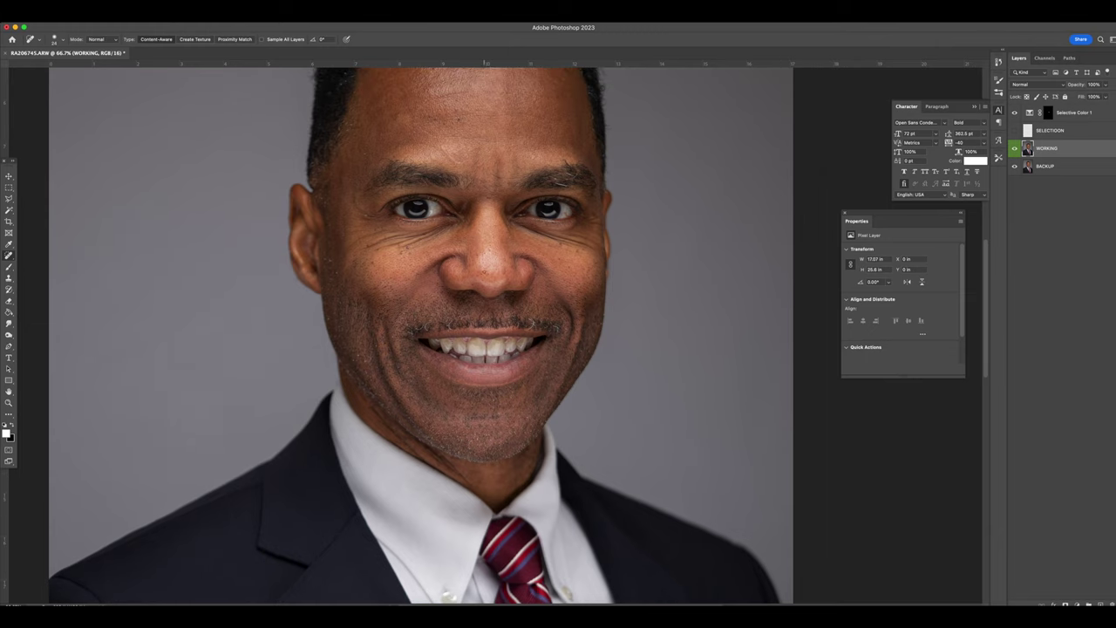
pyautogui.scroll(3, 489, 335)
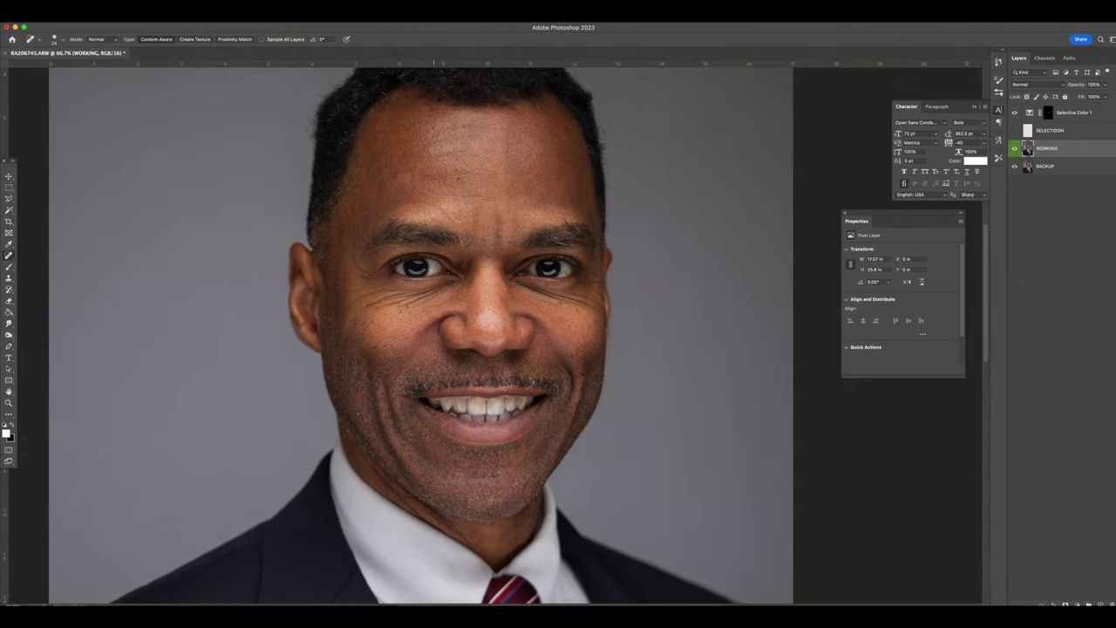
pyautogui.press('super+plus')
pyautogui.press('super+plus')
pyautogui.scroll(3, 411, 248)
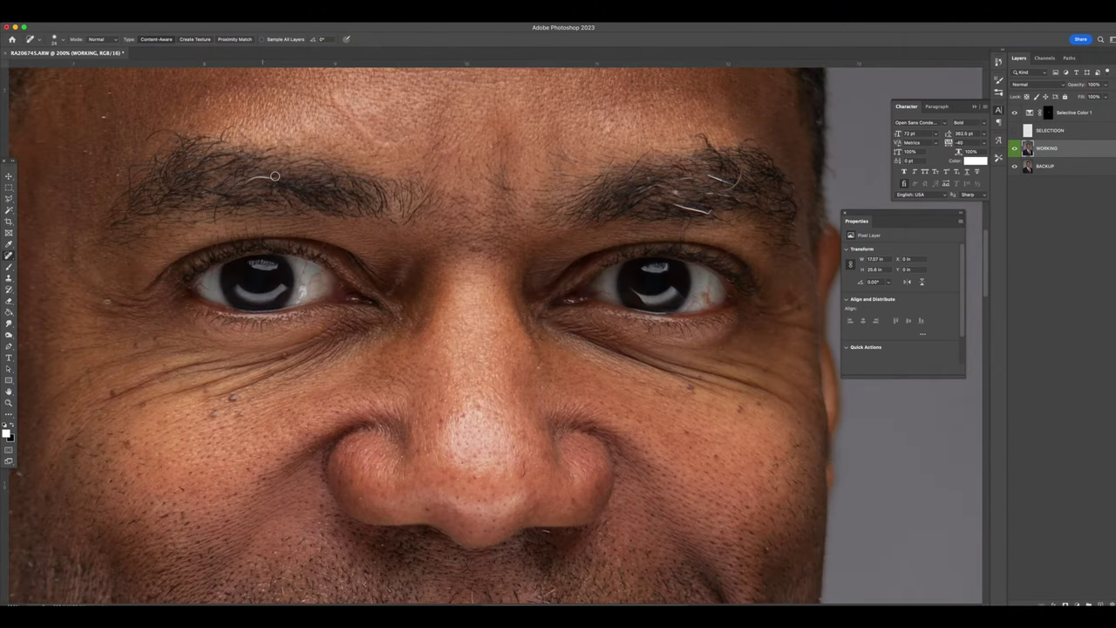
pyautogui.moveTo(275, 176); pyautogui.dragTo(242, 181)
pyautogui.moveTo(714, 210); pyautogui.dragTo(673, 201)
pyautogui.moveTo(729, 183); pyautogui.dragTo(633, 187)
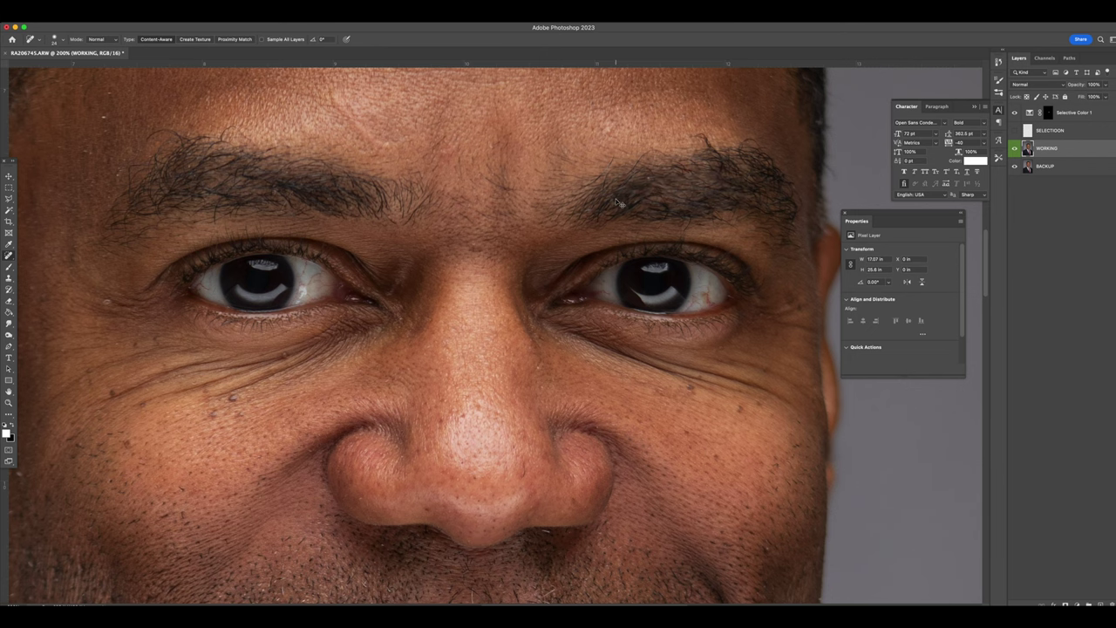
# - Review the cleaned eyebrows on the whole portrait and examine the face and moustache for remaining distractions
pyautogui.press('super+minus')
pyautogui.press('super+minus')
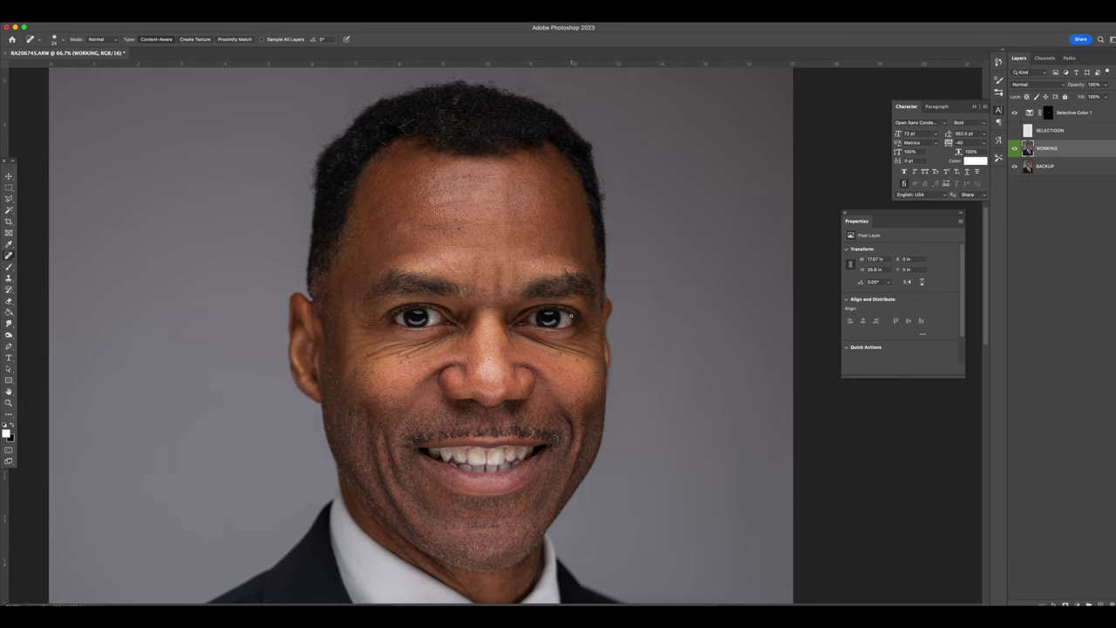
pyautogui.scroll(-3, 571, 315)
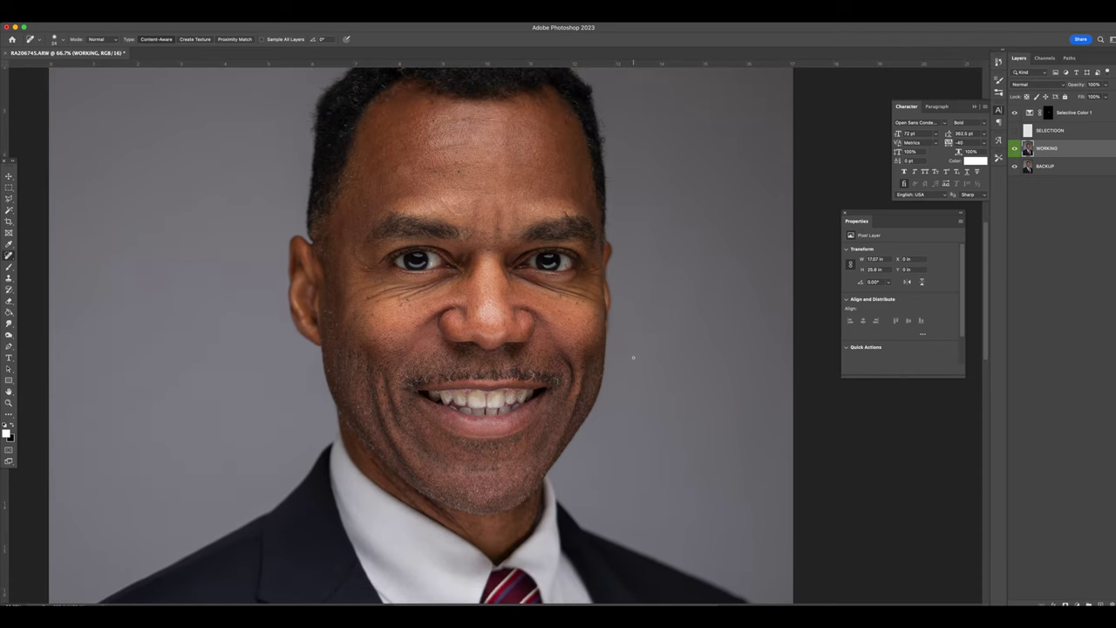
pyautogui.press('super+equal')
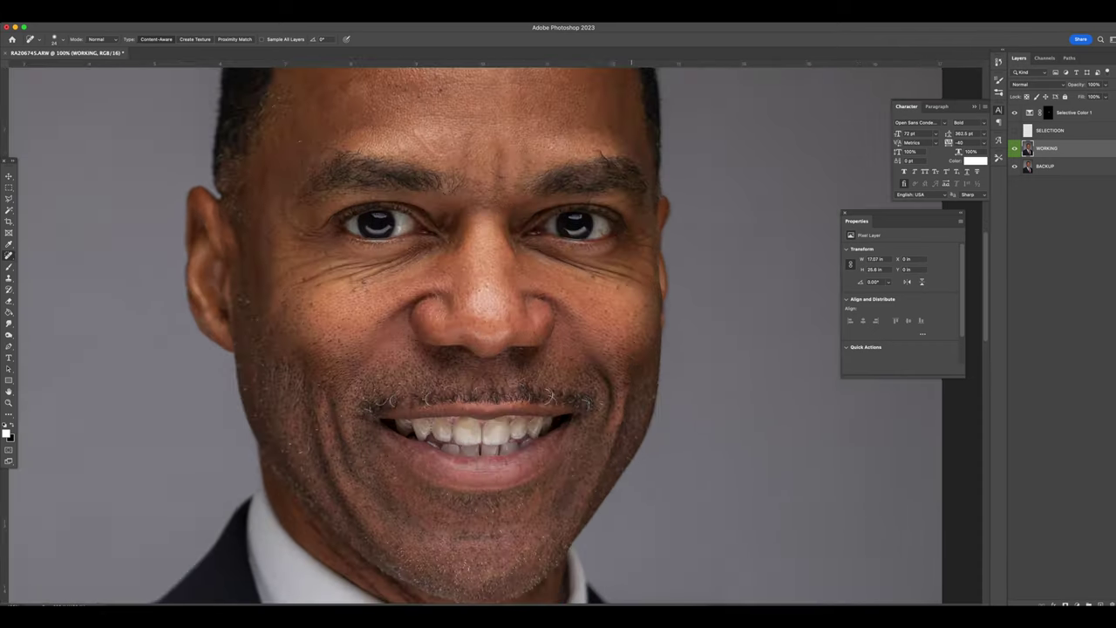
pyautogui.scroll(-3, 624, 361)
pyautogui.scroll(3, 616, 366)
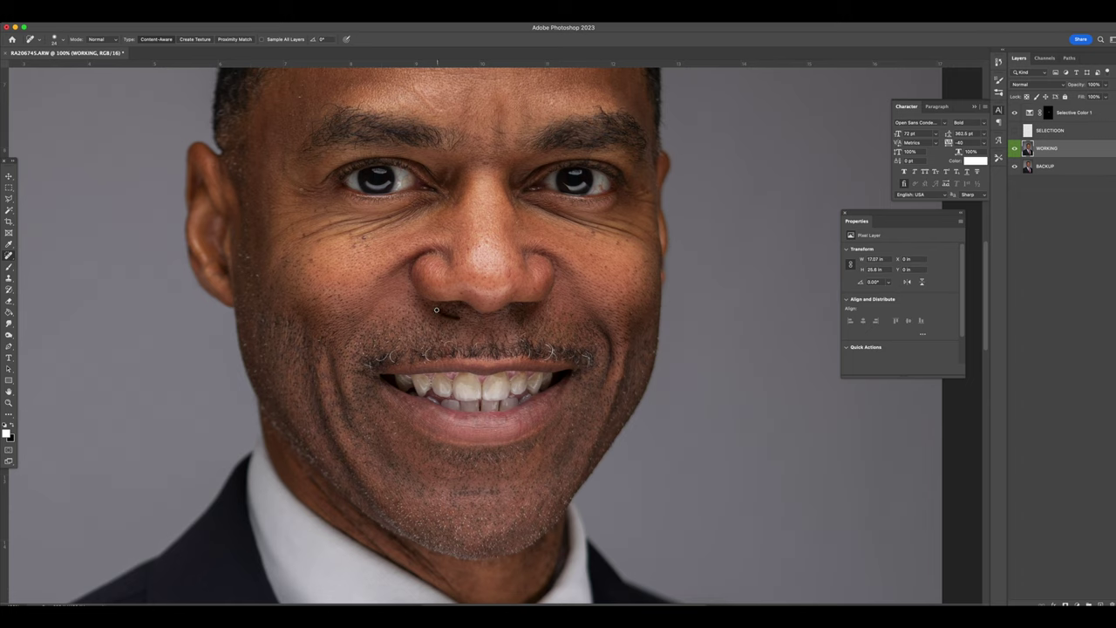
pyautogui.moveTo(332, 346); pyautogui.dragTo(309, 339)
pyautogui.scroll(1, 551, 332)
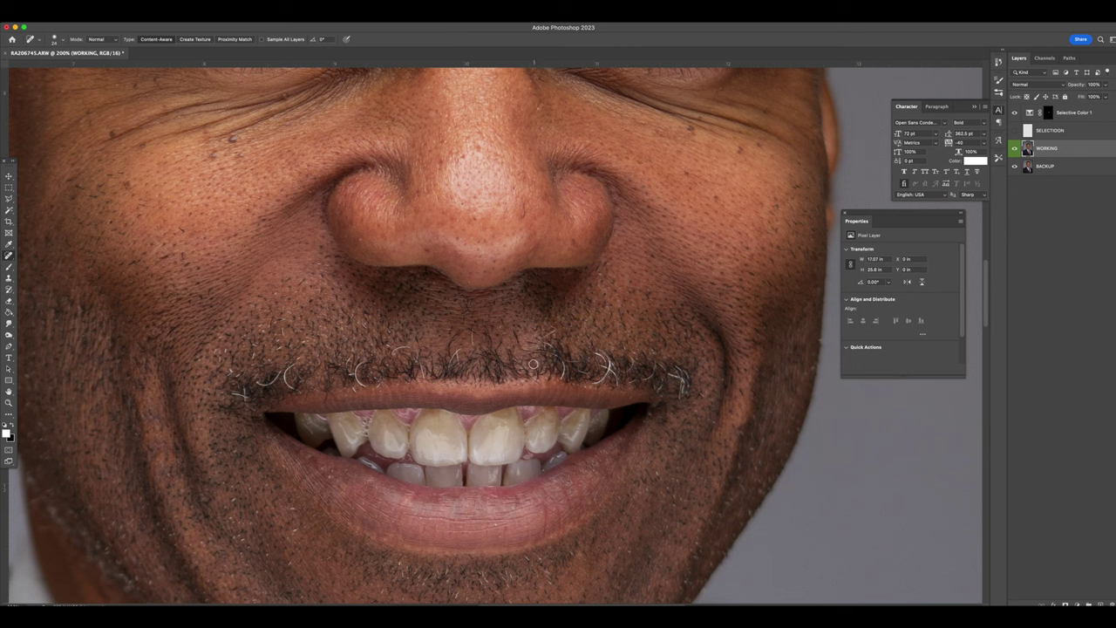
# - Reduce the healing brush to 16 px and heal the white hairs in the moustache right of its centre
pyautogui.moveTo(564, 334); pyautogui.dragTo(543, 342)
pyautogui.rightClick(557, 358)
pyautogui.moveTo(589, 374); pyautogui.dragTo(585, 375)
pyautogui.press('Return')
pyautogui.click(564, 369)
pyautogui.moveTo(600, 356)
pyautogui.mouseDown()
pyautogui.moveTo(618, 383)
pyautogui.moveTo(599, 380)
pyautogui.moveTo(608, 360)
pyautogui.moveTo(598, 350)
pyautogui.moveTo(576, 369)
pyautogui.mouseUp()
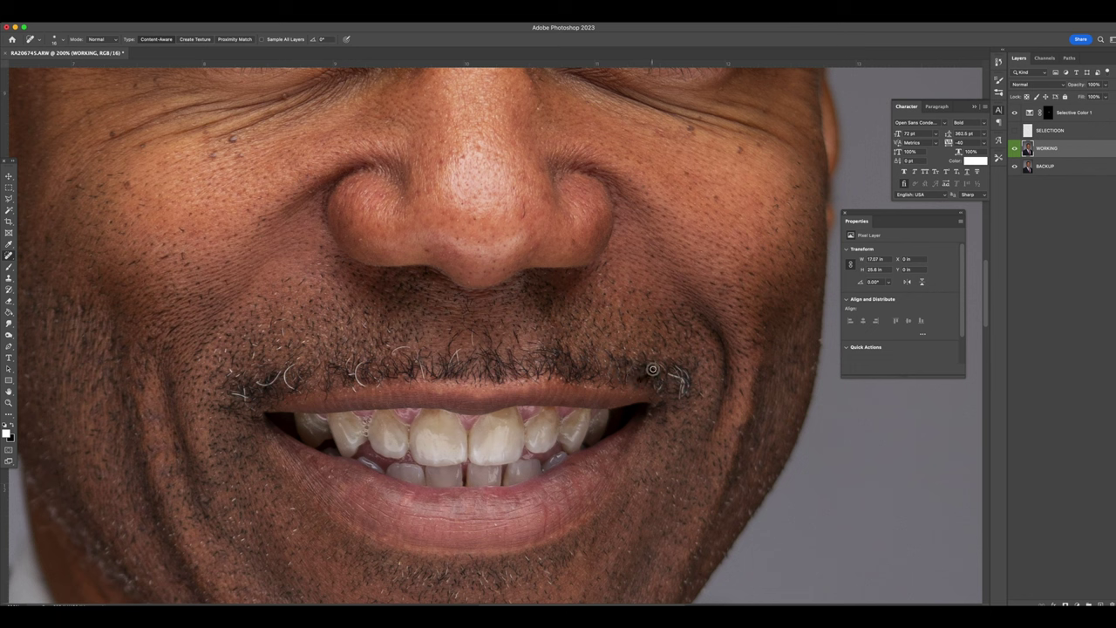
# - Heal the remaining white hairs at the moustache's right end, centre and left half
pyautogui.moveTo(660, 367)
pyautogui.mouseDown()
pyautogui.moveTo(681, 391)
pyautogui.moveTo(679, 372)
pyautogui.mouseUp()
pyautogui.moveTo(686, 373)
pyautogui.mouseDown()
pyautogui.moveTo(658, 389)
pyautogui.moveTo(651, 373)
pyautogui.mouseUp()
pyautogui.moveTo(471, 328)
pyautogui.mouseDown()
pyautogui.moveTo(456, 367)
pyautogui.moveTo(456, 354)
pyautogui.moveTo(447, 368)
pyautogui.moveTo(476, 354)
pyautogui.moveTo(424, 370)
pyautogui.mouseUp()
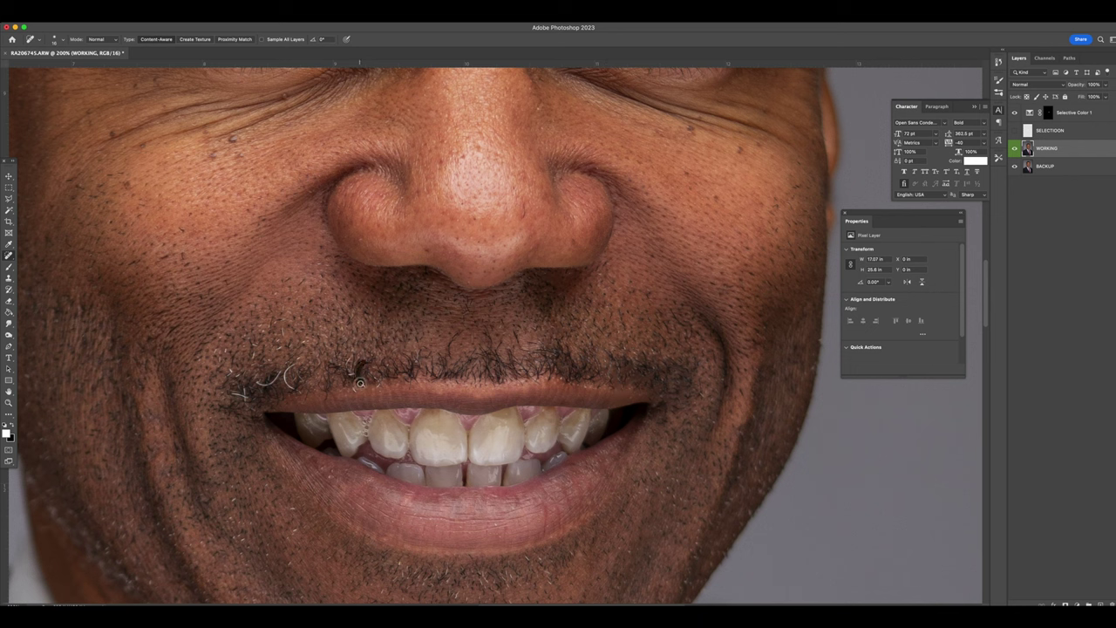
pyautogui.moveTo(363, 386); pyautogui.dragTo(360, 361)
pyautogui.moveTo(291, 367)
pyautogui.mouseDown()
pyautogui.moveTo(295, 389)
pyautogui.moveTo(258, 382)
pyautogui.mouseUp()
pyautogui.moveTo(245, 386)
pyautogui.mouseDown()
pyautogui.moveTo(245, 402)
pyautogui.moveTo(229, 394)
pyautogui.mouseUp()
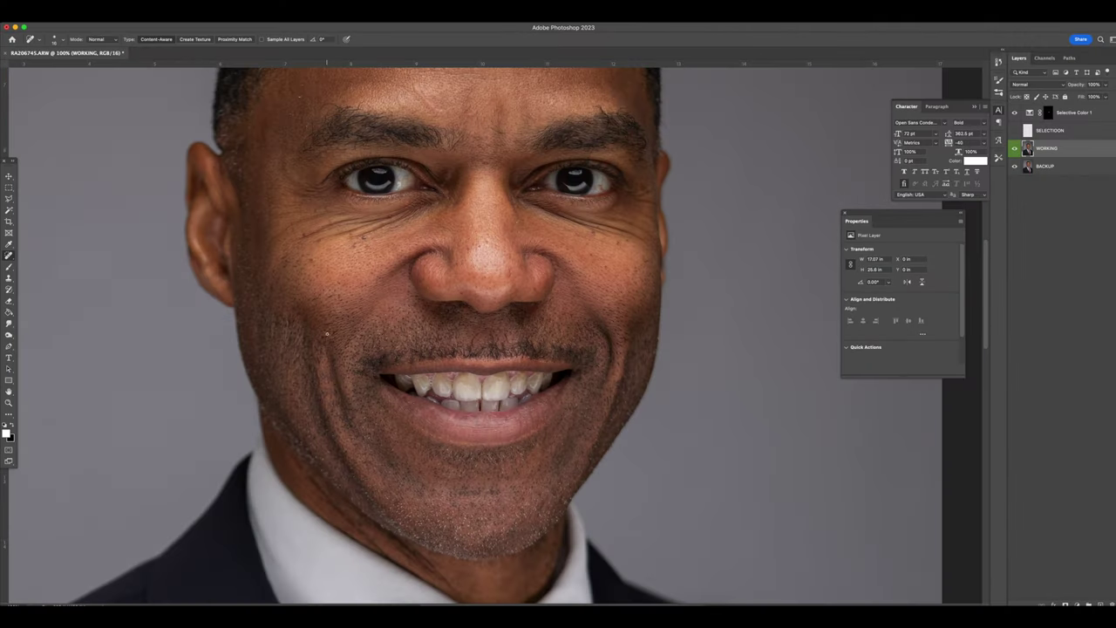
# - Toggle the WORKING layer's visibility repeatedly to compare the retouched face with the BACKUP layer
pyautogui.click(1015, 149)
pyautogui.click(1015, 149)
pyautogui.click(1015, 149)
pyautogui.click(1015, 149)
pyautogui.click(1015, 149)
pyautogui.click(1015, 149)
pyautogui.click(1015, 149)
pyautogui.click(1015, 149)
# - Enlarge the healing brush and heal the horizontal creases across the upper forehead
pyautogui.scroll(5, 619, 261)
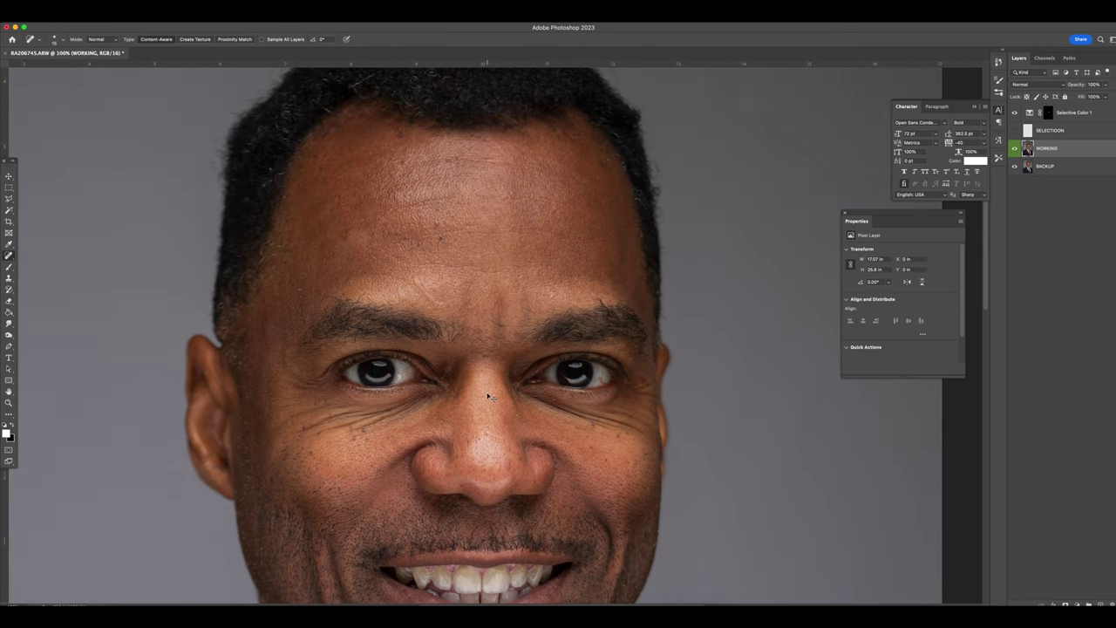
pyautogui.press('super+equal')
pyautogui.scroll(8, 471, 339)
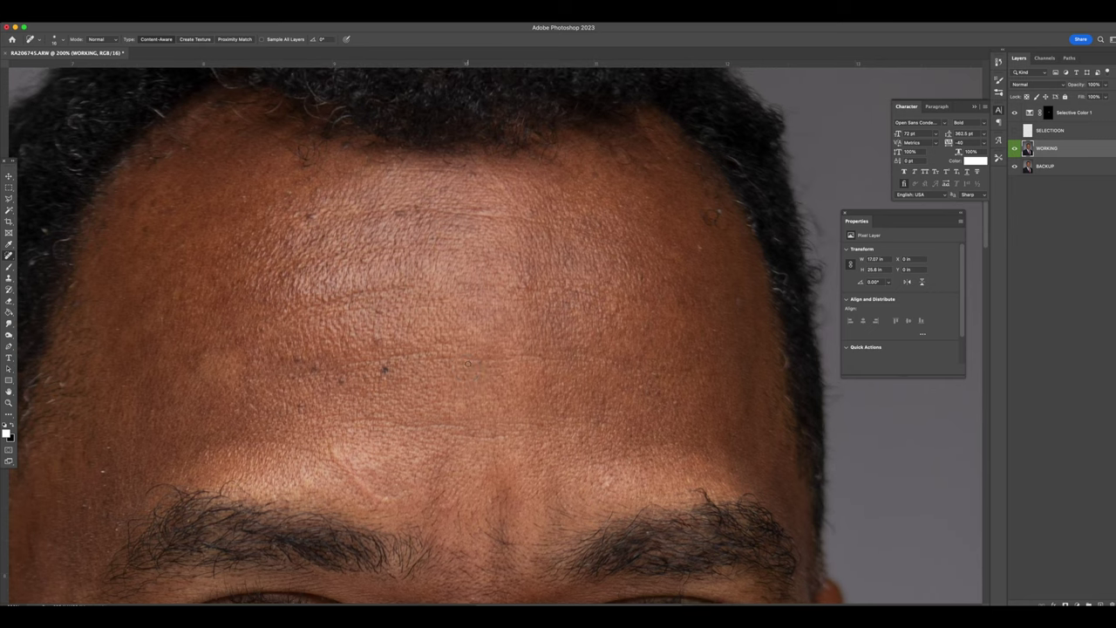
pyautogui.press('super+minus')
pyautogui.rightClick(520, 356)
pyautogui.click(527, 367)
pyautogui.moveTo(585, 318)
pyautogui.mouseDown()
pyautogui.moveTo(424, 309)
pyautogui.moveTo(373, 326)
pyautogui.mouseUp()
pyautogui.moveTo(540, 280); pyautogui.dragTo(367, 278)
pyautogui.moveTo(484, 290); pyautogui.dragTo(370, 310)
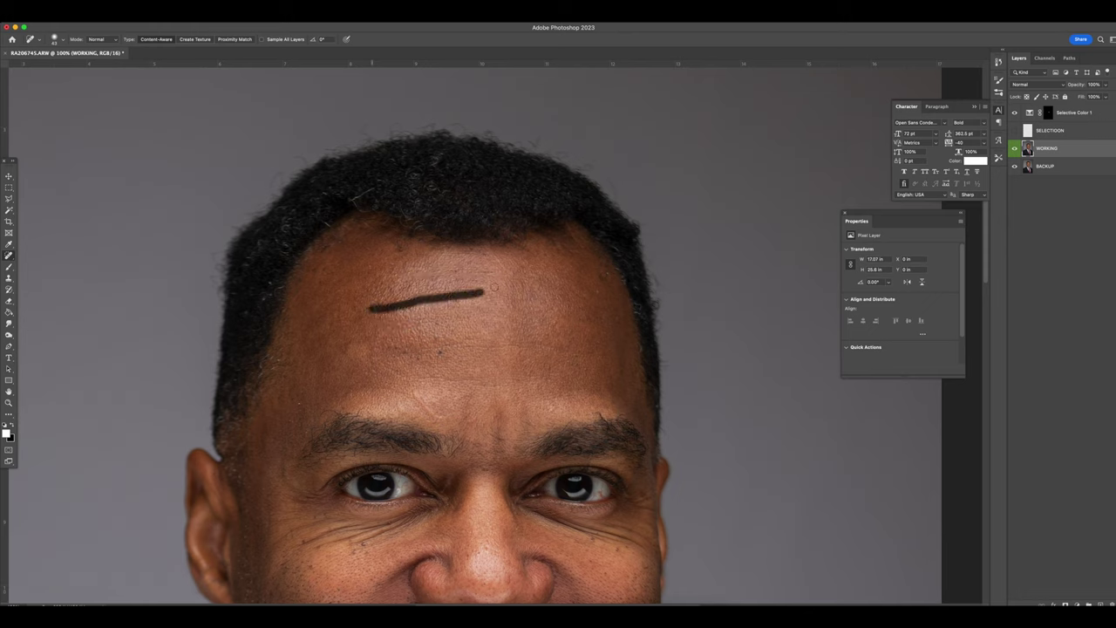
# - Heal the marks below the hairline, the lower forehead crease and the spots beside the right temple
pyautogui.moveTo(498, 258); pyautogui.dragTo(508, 274)
pyautogui.moveTo(570, 358)
pyautogui.mouseDown()
pyautogui.moveTo(515, 336)
pyautogui.moveTo(419, 351)
pyautogui.moveTo(542, 347)
pyautogui.mouseUp()
pyautogui.moveTo(548, 407); pyautogui.dragTo(539, 404)
pyautogui.moveTo(534, 380); pyautogui.dragTo(370, 385)
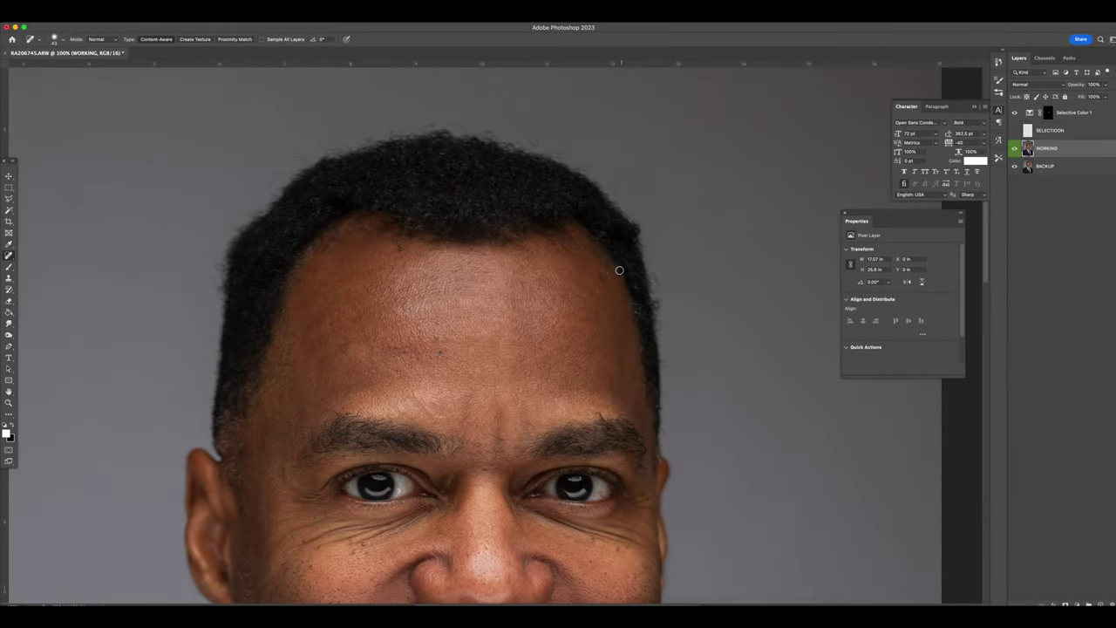
pyautogui.click(637, 297)
pyautogui.click(615, 269)
# - Heal the remaining lines in the middle of the forehead and between the eyebrows
pyautogui.moveTo(467, 344); pyautogui.dragTo(438, 340)
pyautogui.moveTo(501, 340); pyautogui.dragTo(464, 341)
pyautogui.moveTo(474, 399)
pyautogui.mouseDown()
pyautogui.moveTo(456, 399)
pyautogui.moveTo(471, 418)
pyautogui.moveTo(461, 423)
pyautogui.moveTo(501, 438)
pyautogui.moveTo(498, 412)
pyautogui.moveTo(480, 425)
pyautogui.moveTo(471, 414)
pyautogui.mouseUp()
pyautogui.scroll(-3, 371, 418)
pyautogui.moveTo(318, 333); pyautogui.dragTo(336, 340)
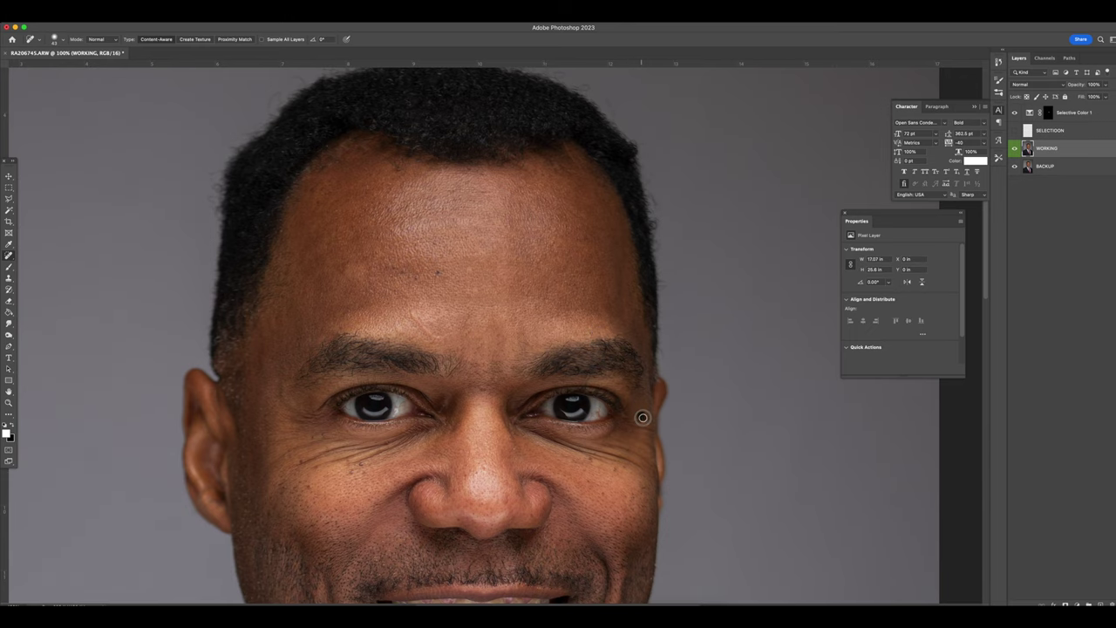
# - Examine the healed forehead, eye area and lower face for remaining lines and blemishes
pyautogui.scroll(-5, 610, 383)
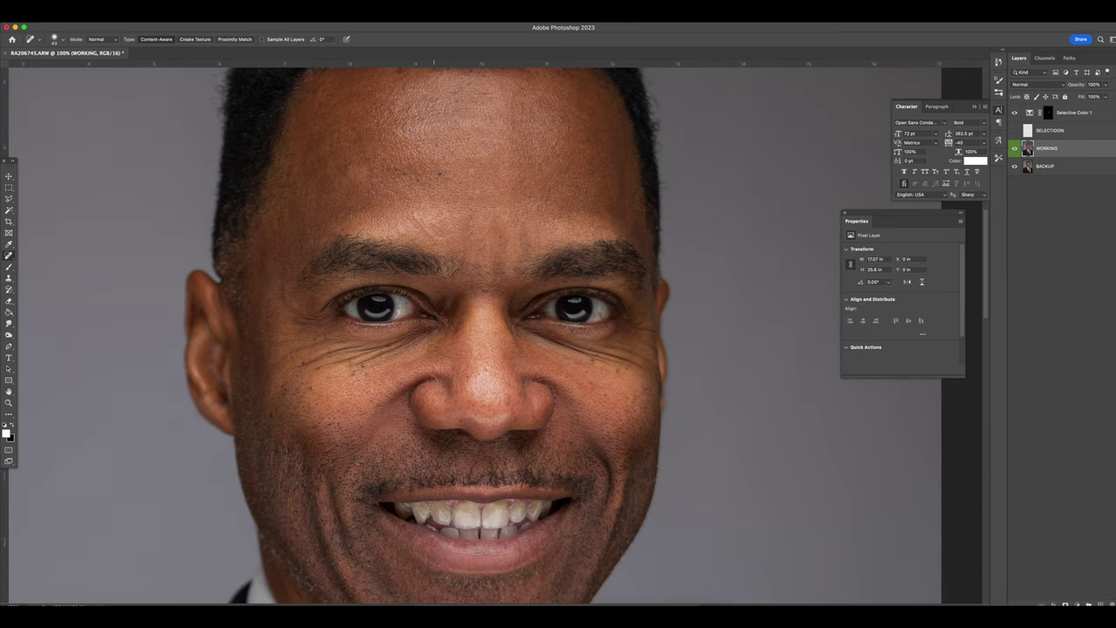
pyautogui.scroll(1, 504, 343)
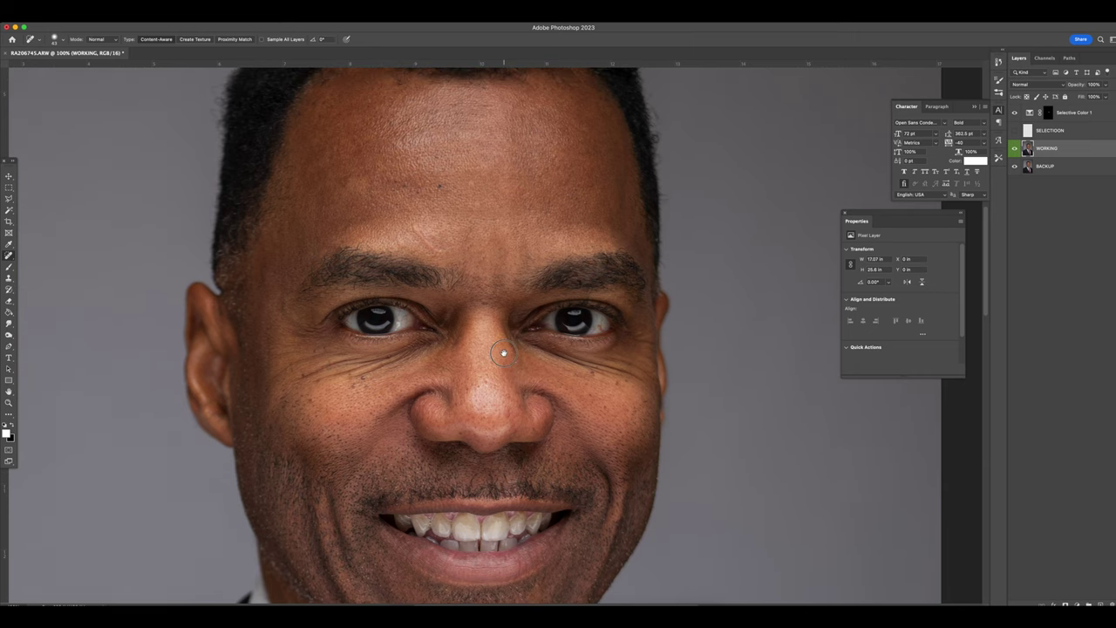
pyautogui.click(471, 184)
pyautogui.click(479, 207)
pyautogui.scroll(6, 553, 310)
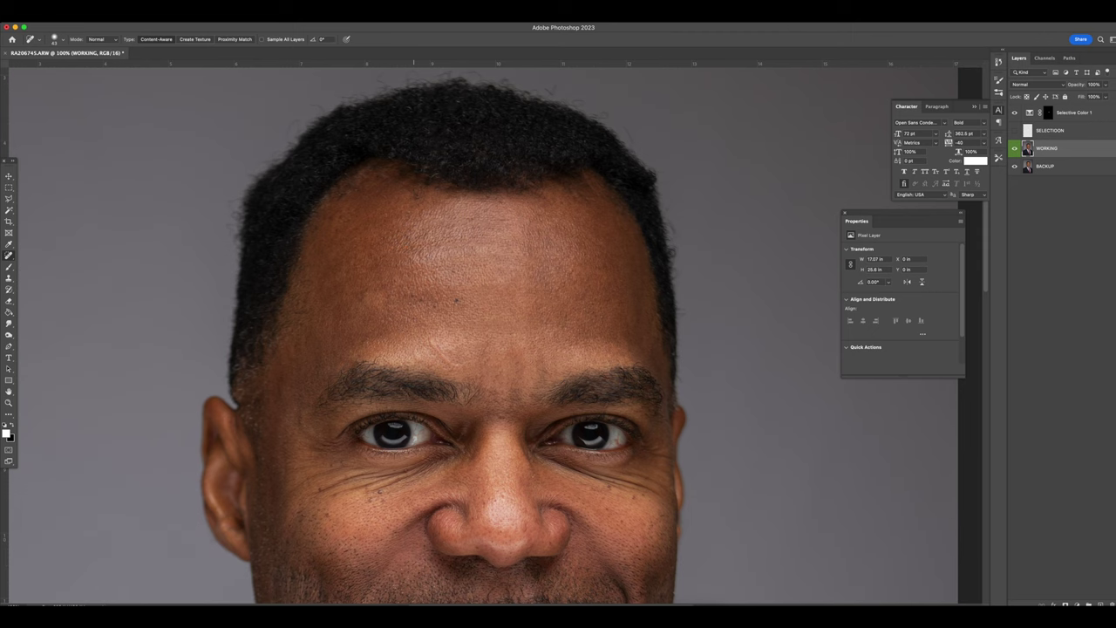
pyautogui.click(410, 207)
pyautogui.scroll(-6, 568, 292)
pyautogui.scroll(-3, 586, 394)
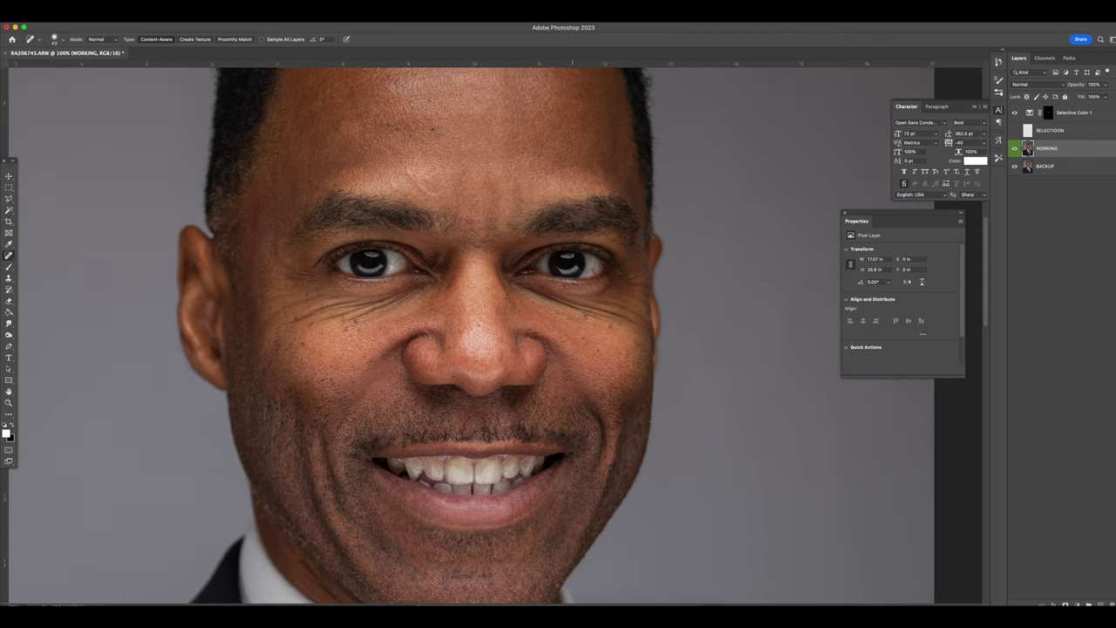
pyautogui.click(499, 356)
pyautogui.scroll(-3, 375, 314)
pyautogui.scroll(6, 523, 384)
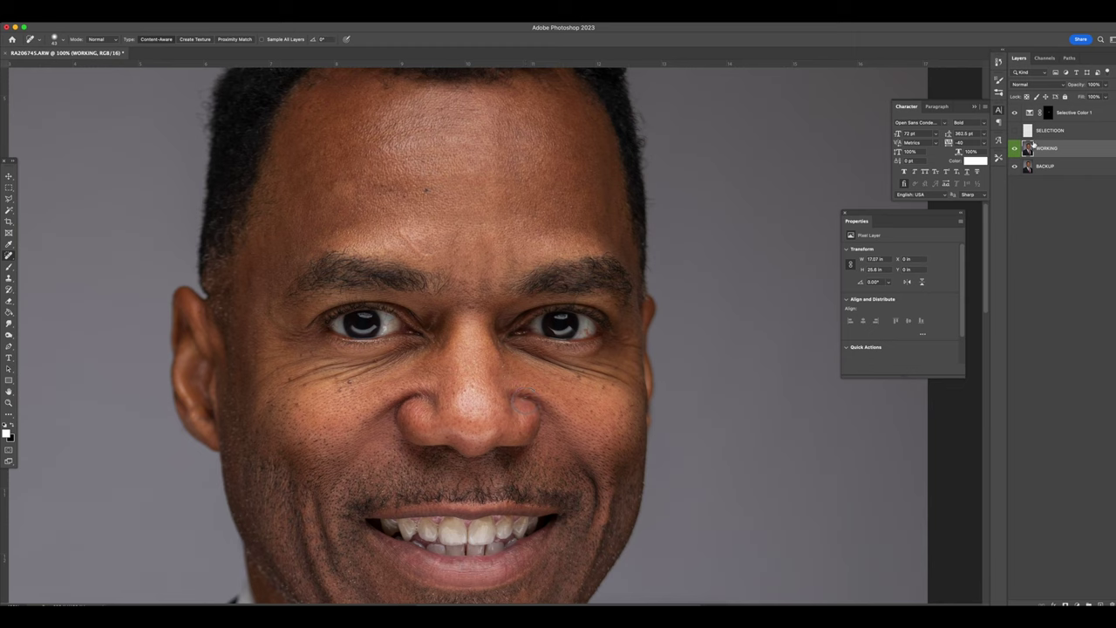
# - Duplicate the WORKING layer, give the copy a blue colour label and rename it WRINKLES
pyautogui.press('super+j')
pyautogui.rightClick(1015, 150)
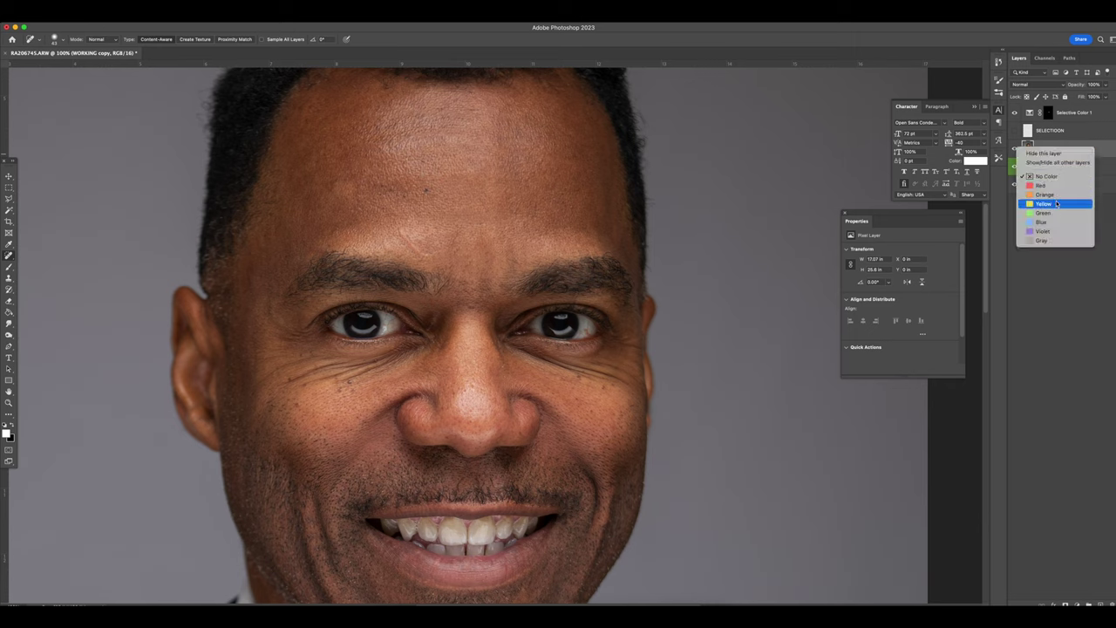
pyautogui.click(1055, 217)
pyautogui.write('WRINKLES')
pyautogui.press('Return')
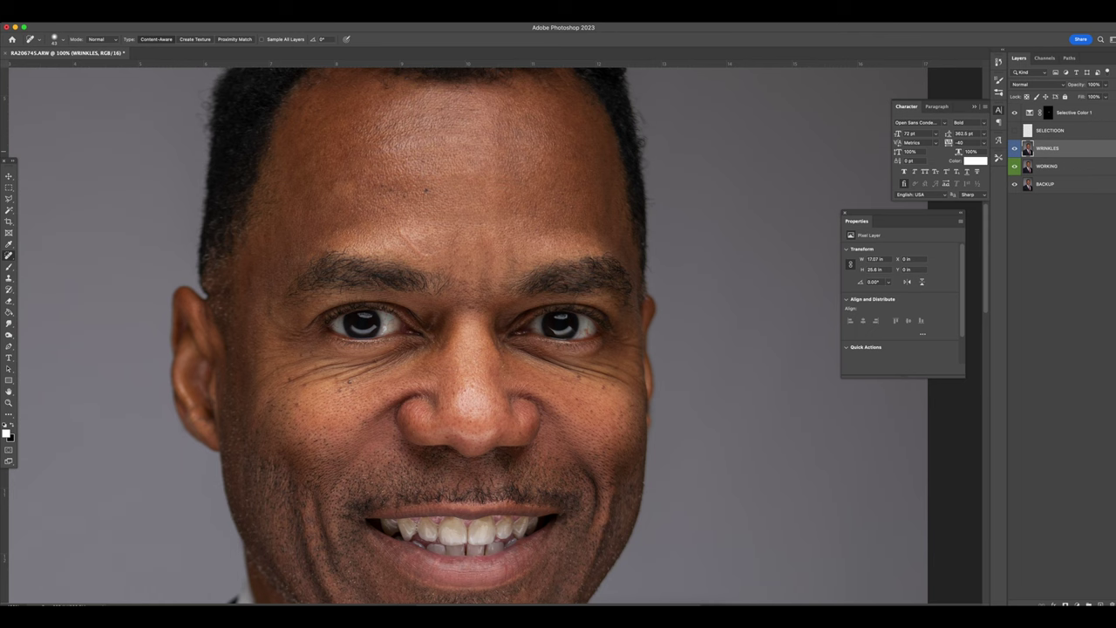
# - Hide and show the WRINKLES layer to check it against the WORKING layer beneath
pyautogui.moveTo(526, 381); pyautogui.dragTo(531, 367)
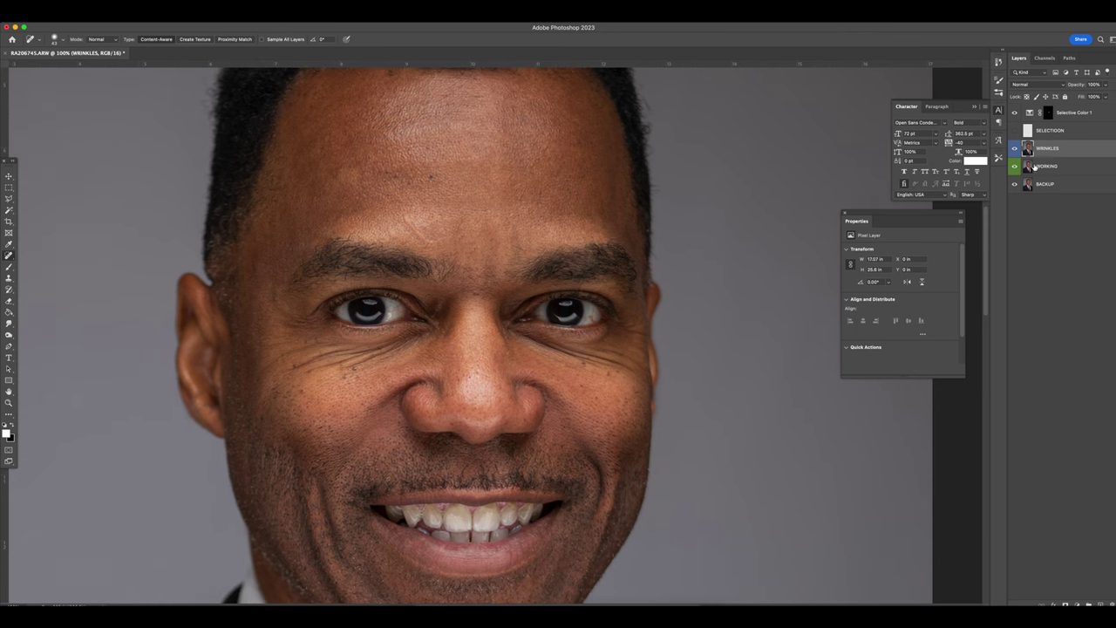
pyautogui.click(1014, 150)
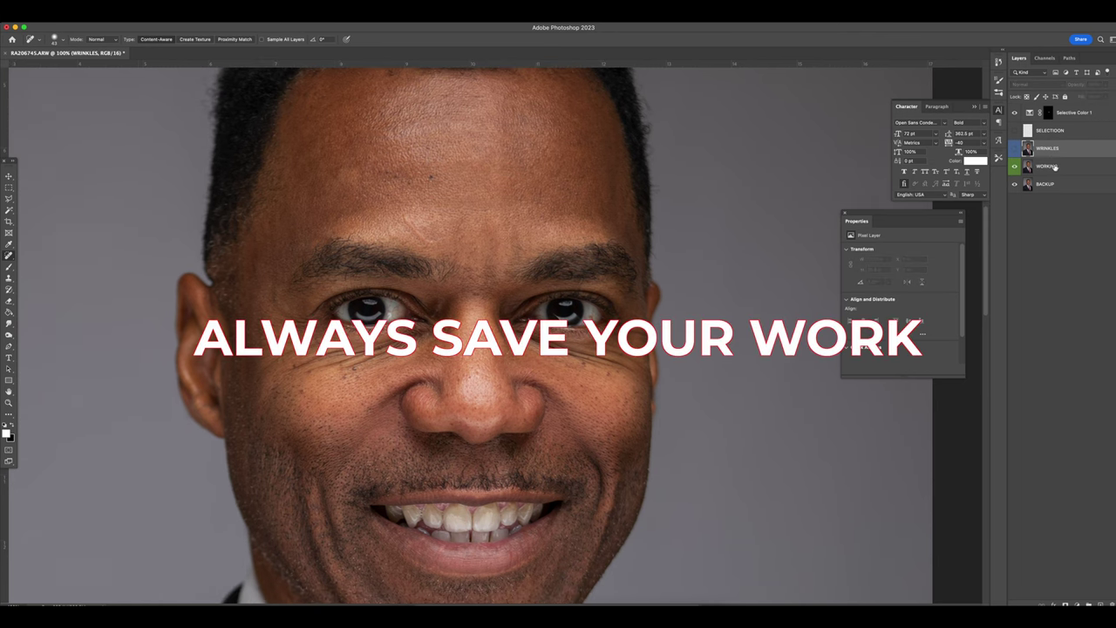
pyautogui.moveTo(1027, 157); pyautogui.dragTo(1017, 166)
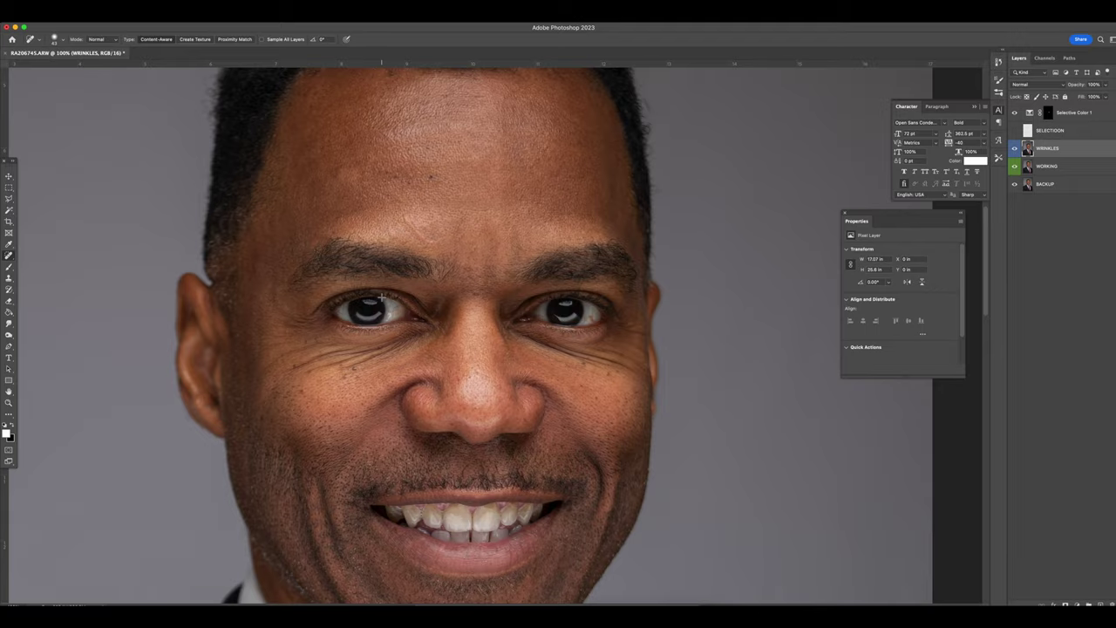
# - Heal the red veins in the outer white of the eye on the image's right side with a 23 px Spot Healing Brush
pyautogui.hotkey('ctrl', '+')
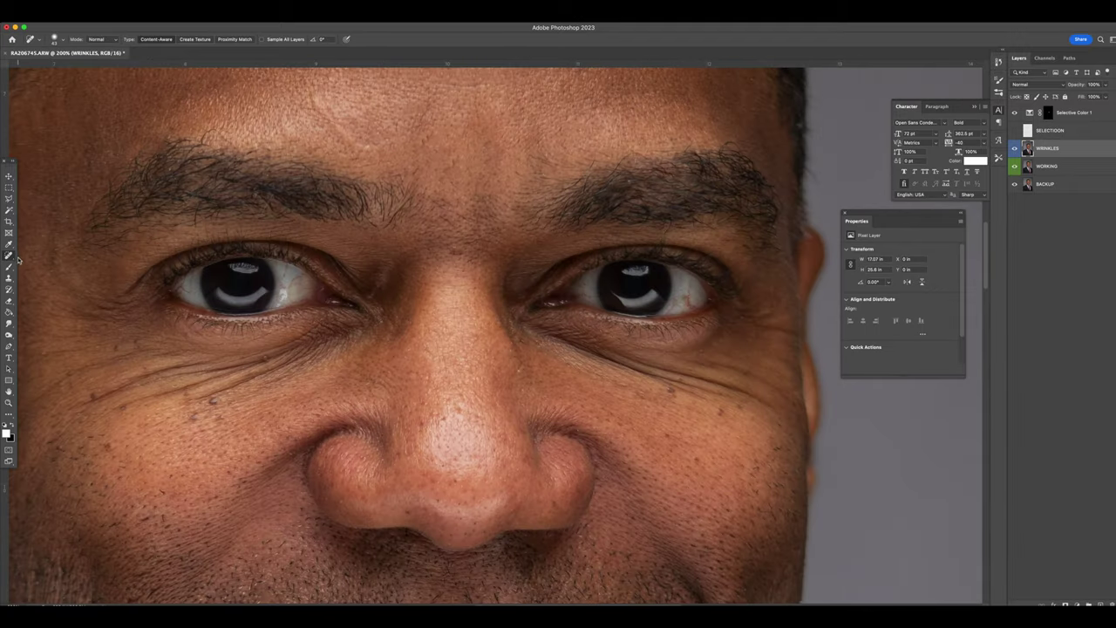
pyautogui.hscroll(3, 695, 277)
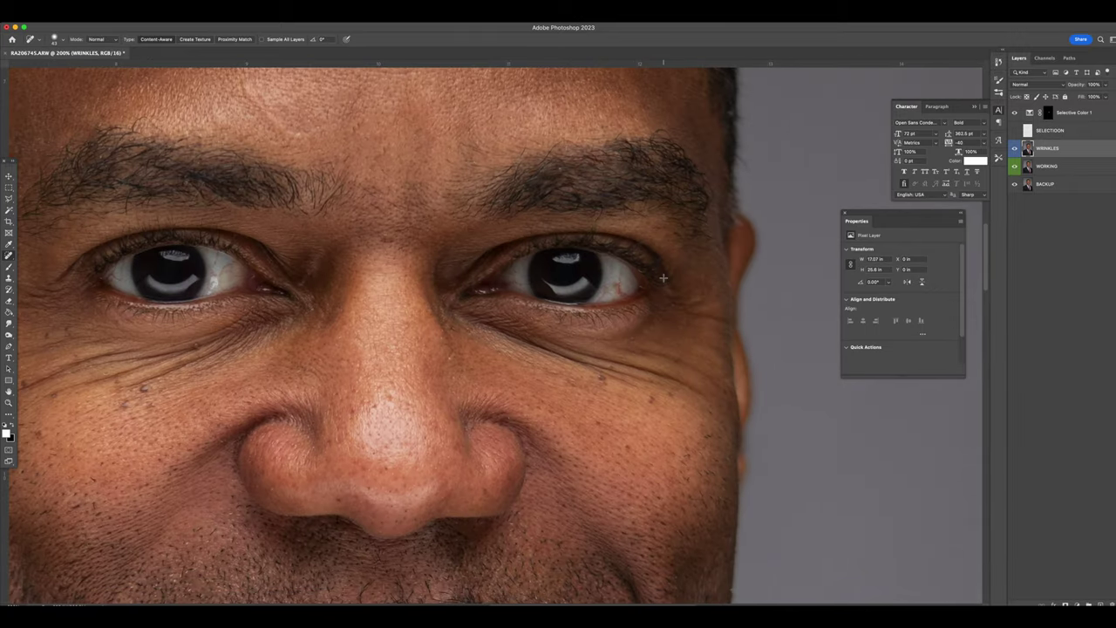
pyautogui.rightClick(616, 305)
pyautogui.moveTo(646, 319); pyautogui.dragTo(639, 316)
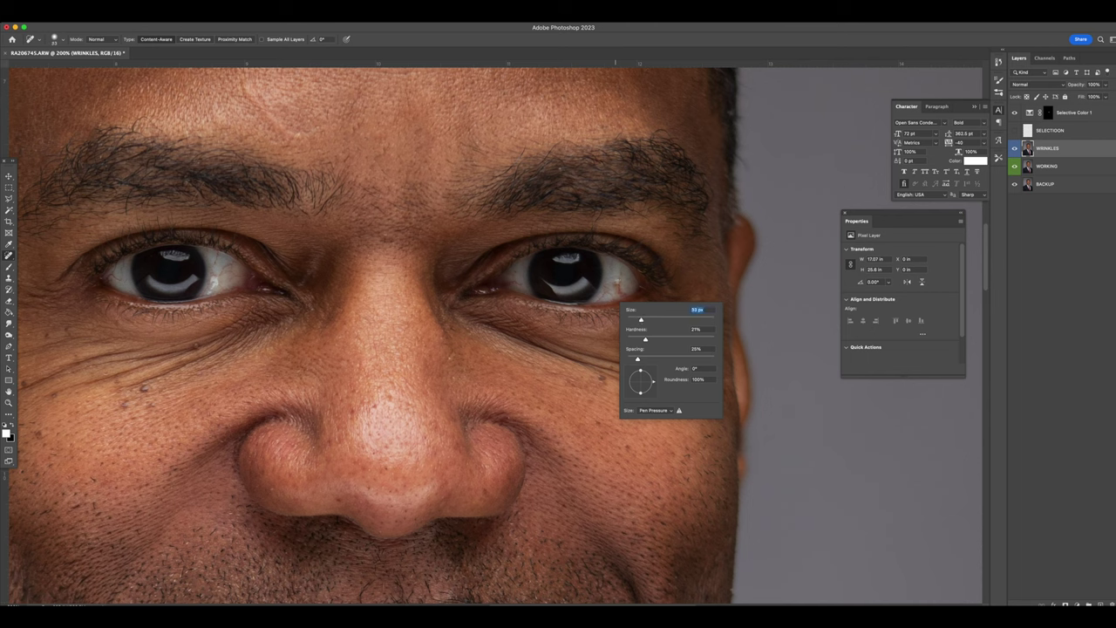
pyautogui.press('Return')
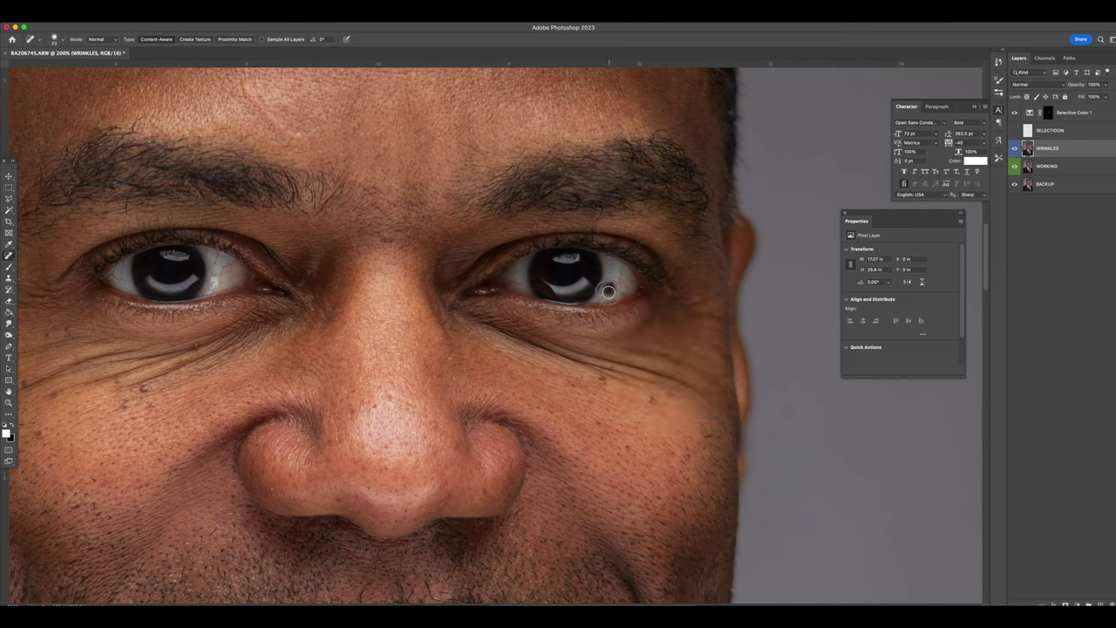
pyautogui.rightClick(647, 294)
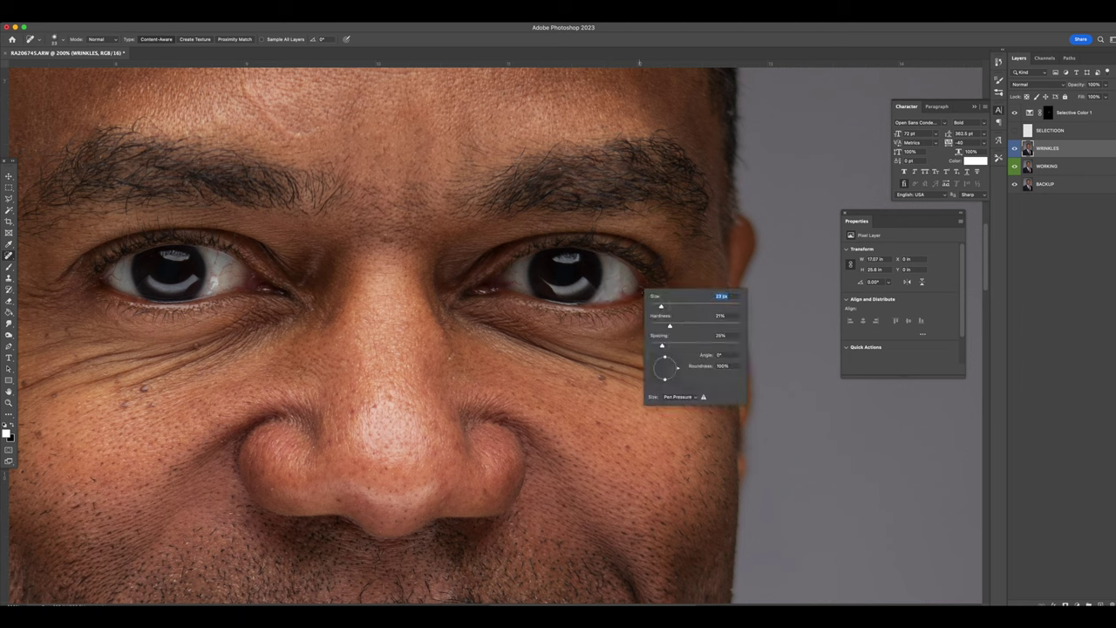
pyautogui.press('Return')
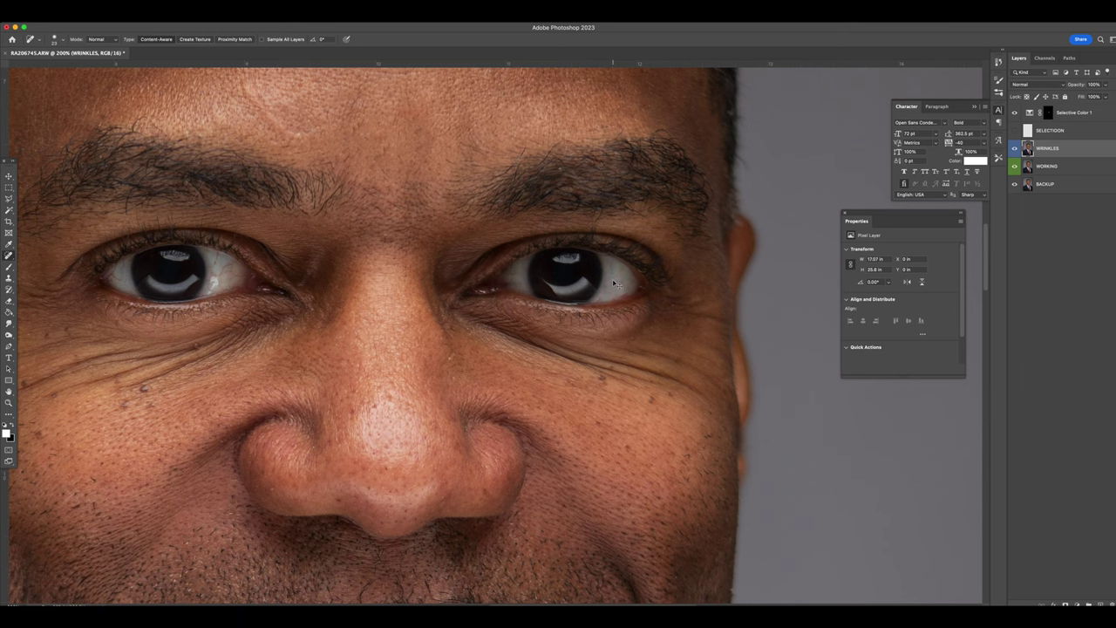
pyautogui.press('super+minus')
pyautogui.press('super+minus')
pyautogui.press('super+plus')
pyautogui.press('super+plus')
pyautogui.press('super+plus')
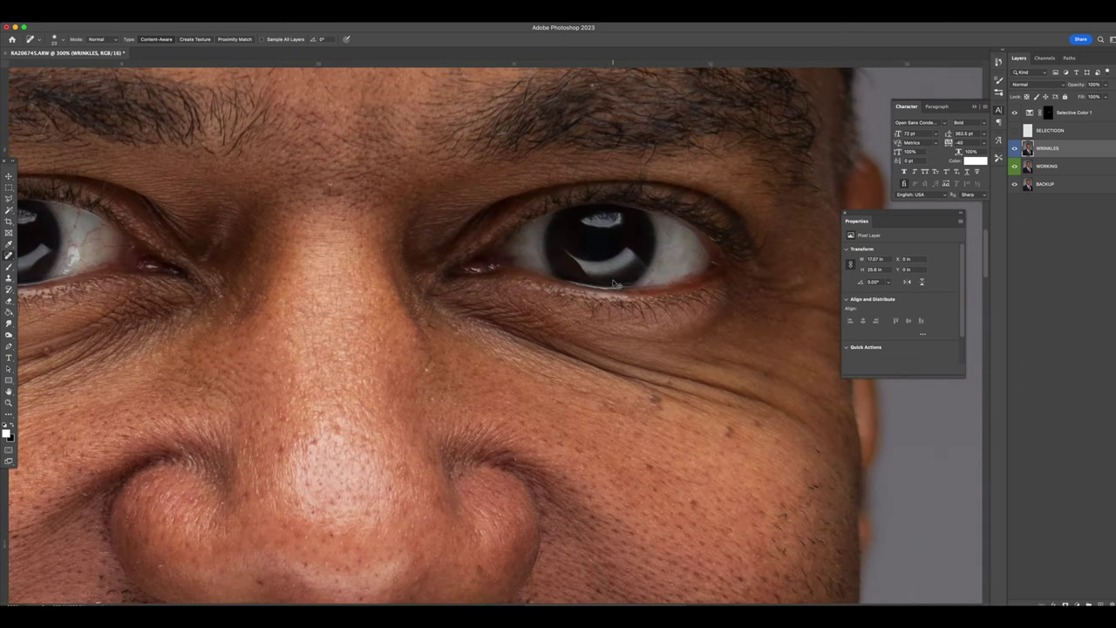
pyautogui.press('super+minus')
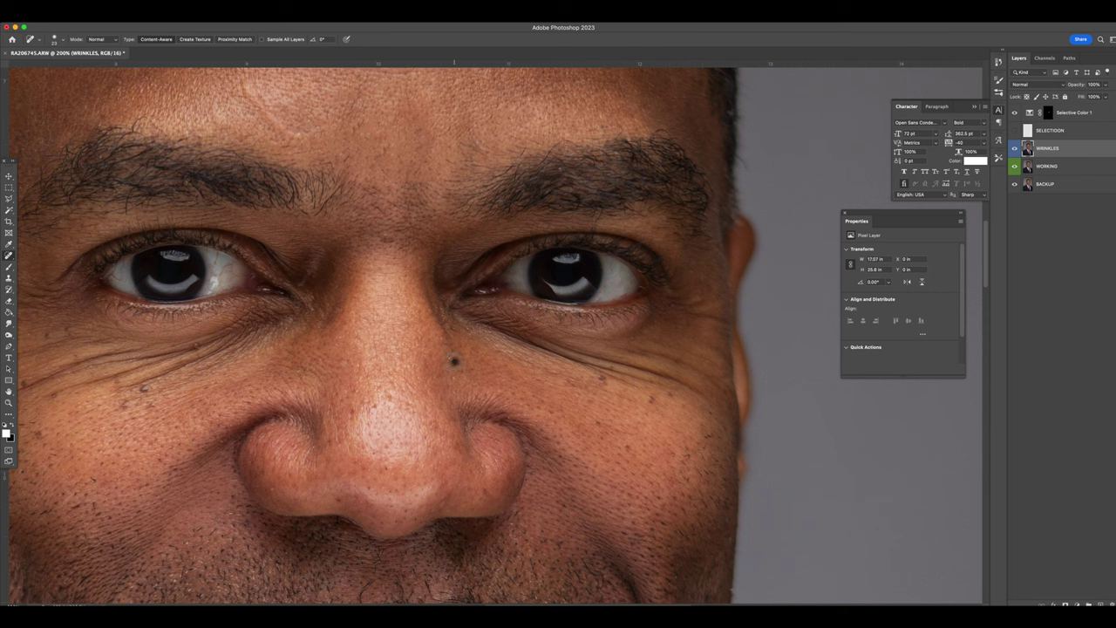
# - Heal the veins in the inner white of the other eye with a smaller Spot Healing Brush
pyautogui.moveTo(340, 340); pyautogui.dragTo(569, 353)
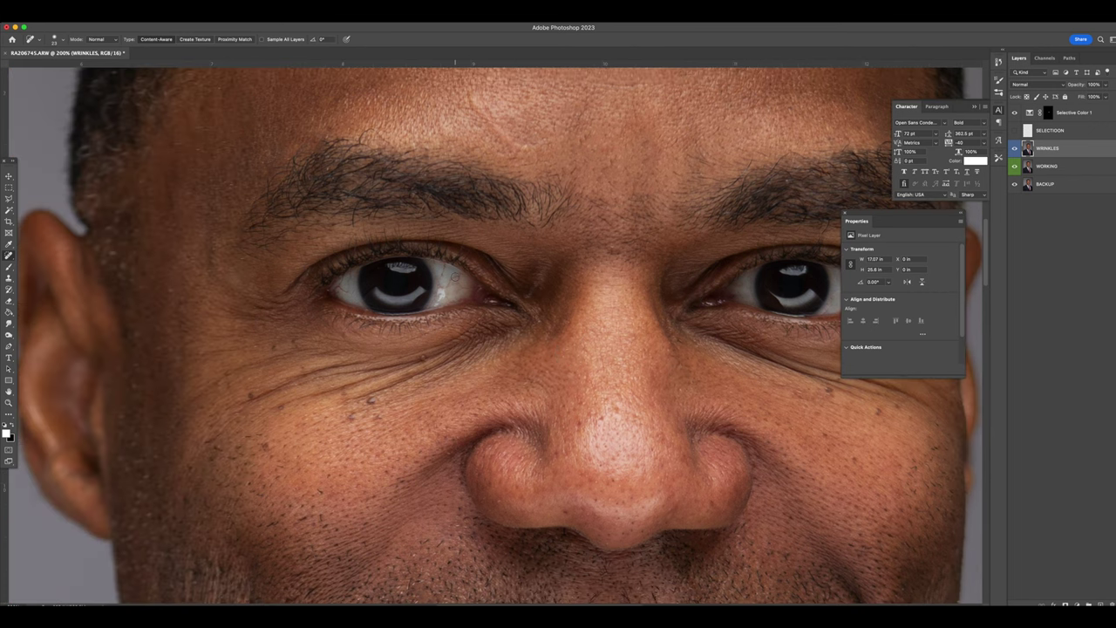
pyautogui.moveTo(450, 283); pyautogui.dragTo(458, 285)
pyautogui.rightClick(457, 281)
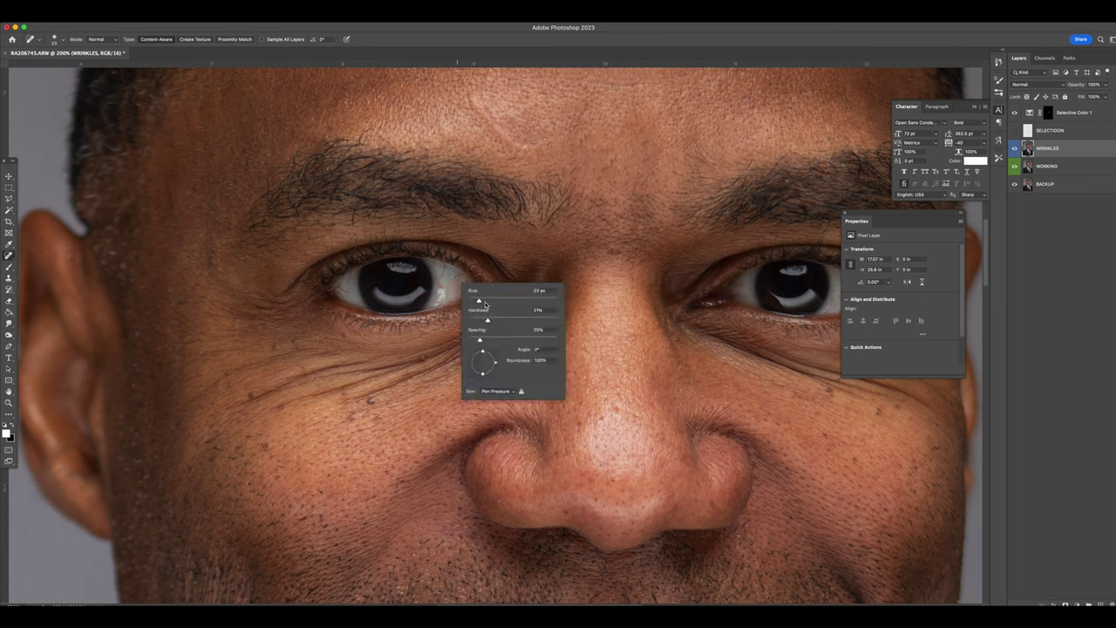
pyautogui.moveTo(480, 301); pyautogui.dragTo(475, 302)
pyautogui.click(443, 278)
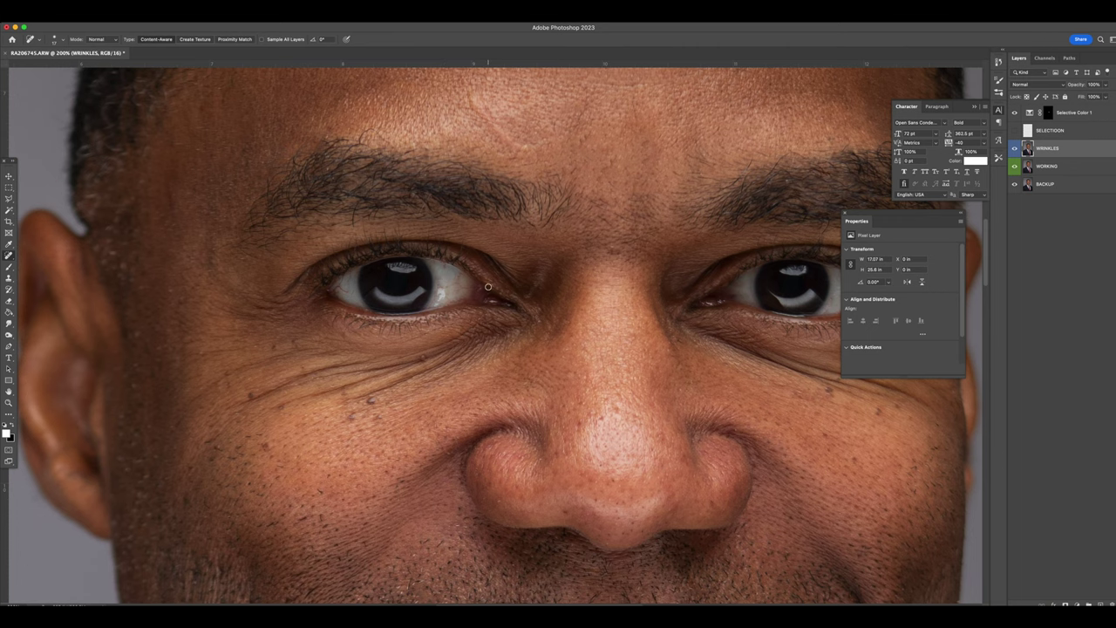
pyautogui.press('super+equal')
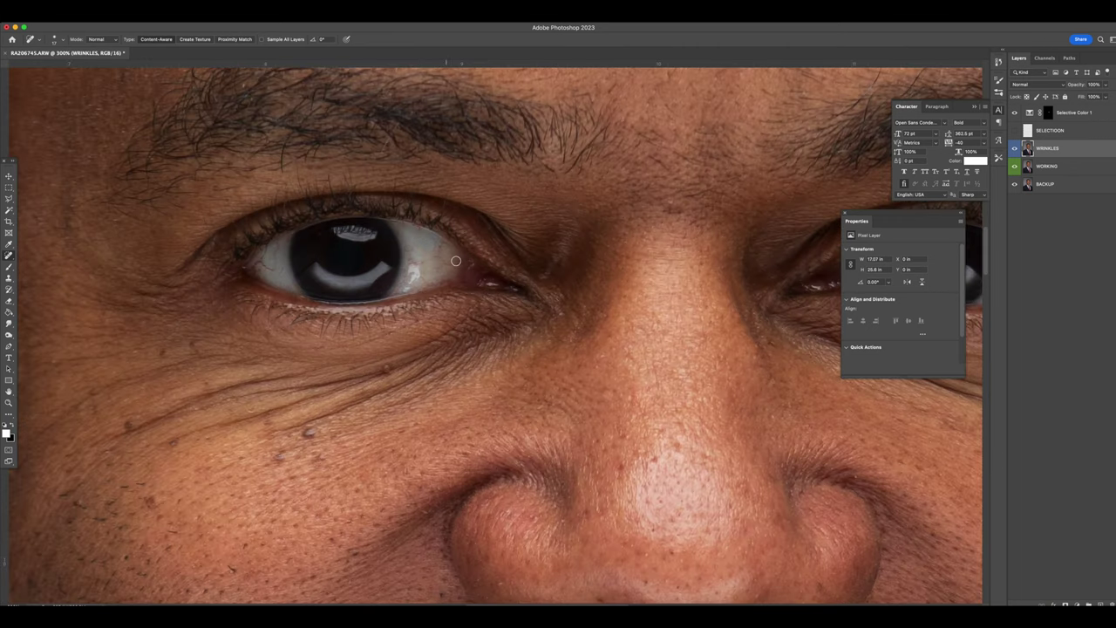
pyautogui.moveTo(450, 260); pyautogui.dragTo(417, 263)
pyautogui.moveTo(441, 238); pyautogui.dragTo(450, 248)
pyautogui.press('super+minus')
pyautogui.press('super+minus')
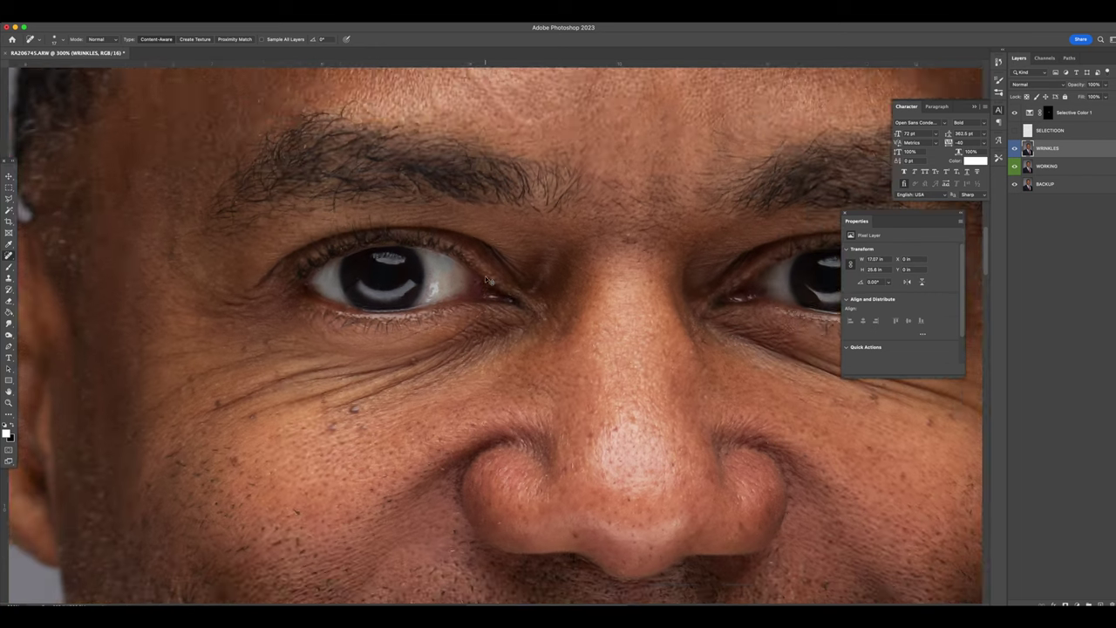
pyautogui.press('super+minus')
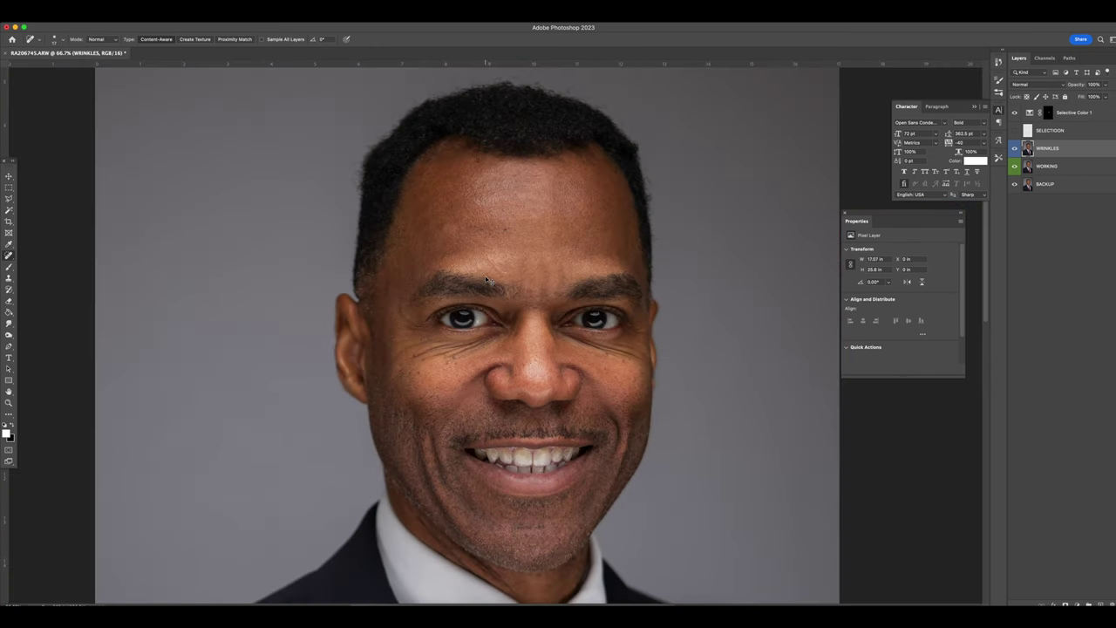
# - Create a new layer named BRIGHTEN directly above the WRINKLES layer
pyautogui.press('super+plus')
pyautogui.press('super+plus')
pyautogui.press('super+plus')
pyautogui.hscroll(5, 533, 266)
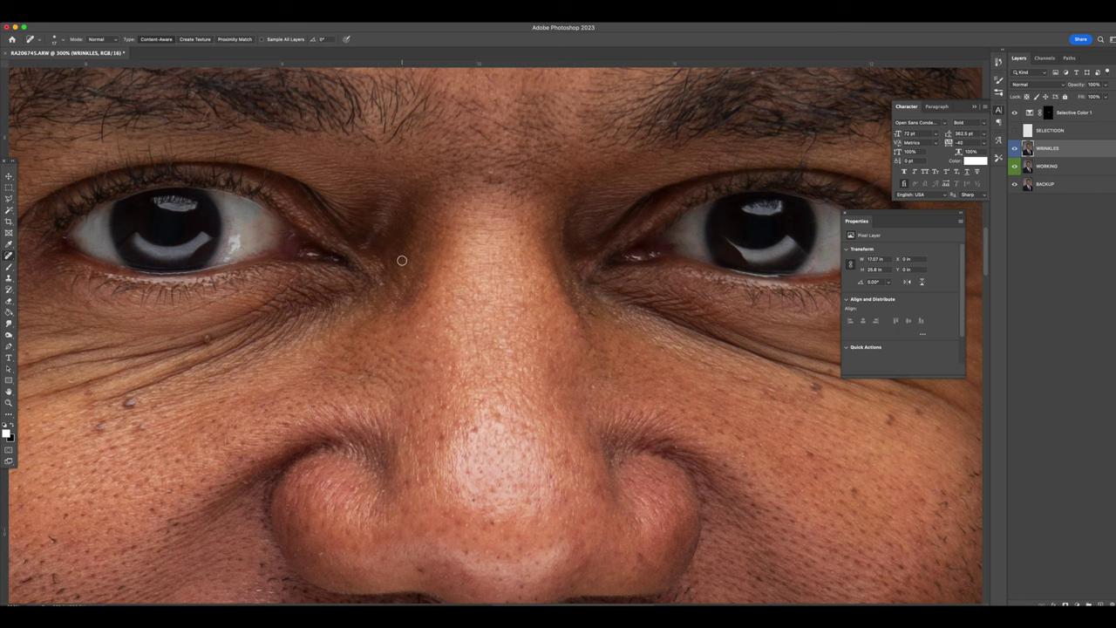
pyautogui.press('super+shift+n')
pyautogui.write('BRIGHTEN')
pyautogui.press('Return')
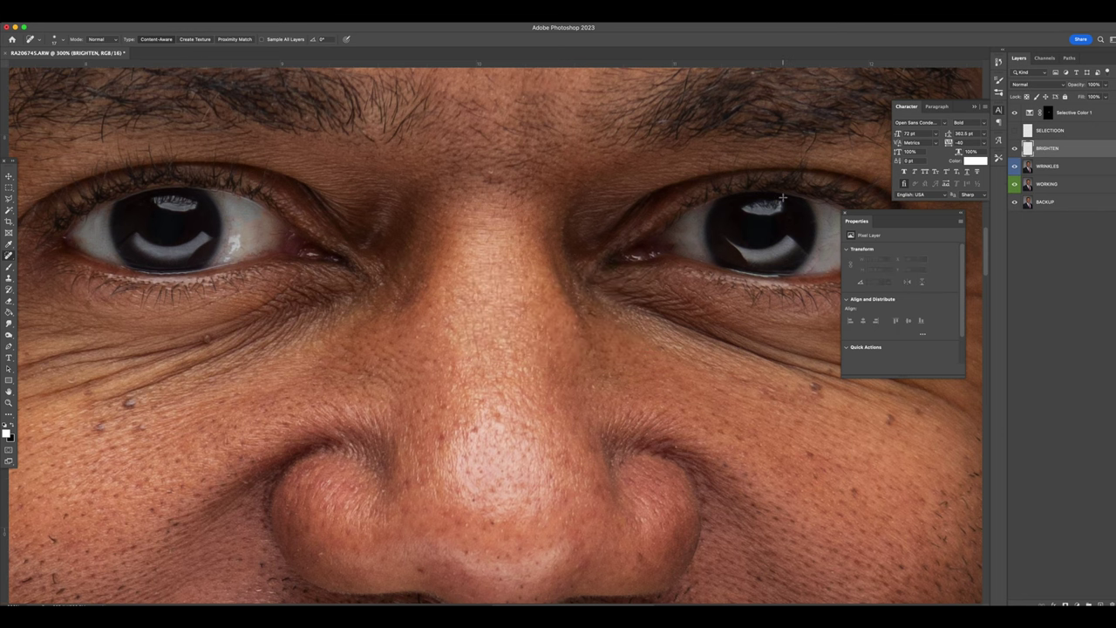
# - Paint white over both irises on the BRIGHTEN layer with the Brush at 17% opacity
pyautogui.hscroll(3, 782, 199)
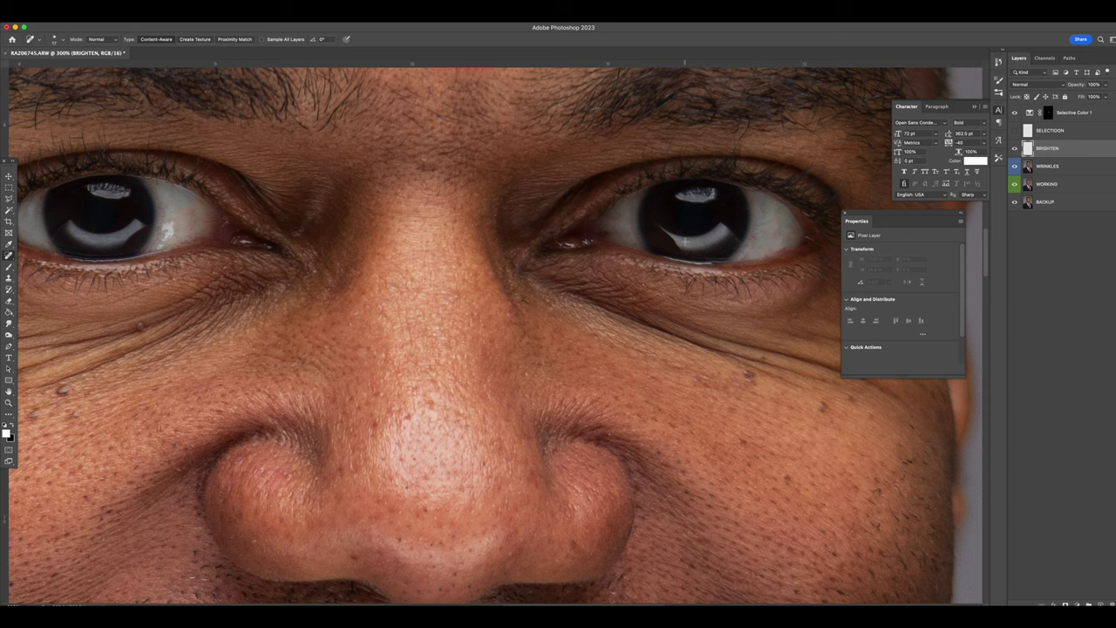
pyautogui.hscroll(-10, 652, 250)
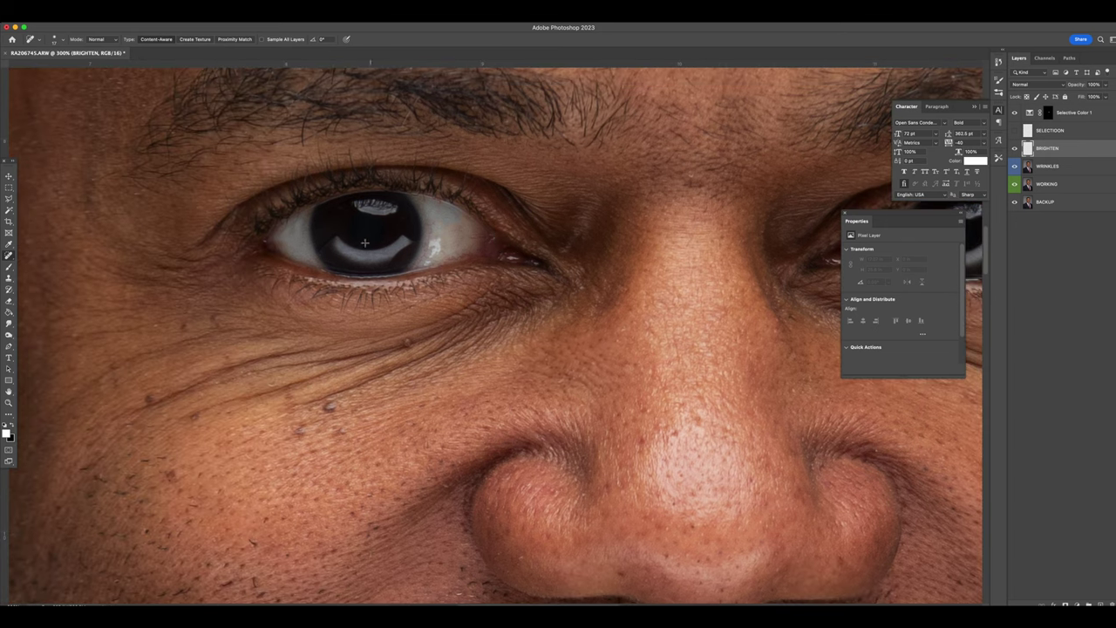
pyautogui.moveTo(525, 234); pyautogui.dragTo(270, 200)
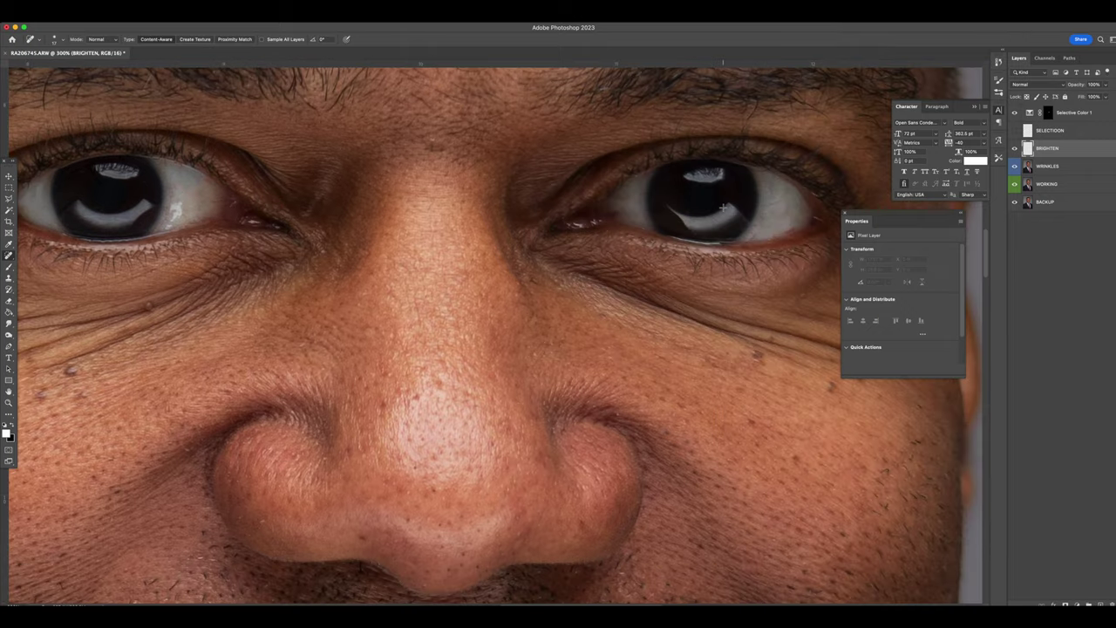
pyautogui.moveTo(707, 197); pyautogui.dragTo(617, 246)
pyautogui.hscroll(-12, 652, 254)
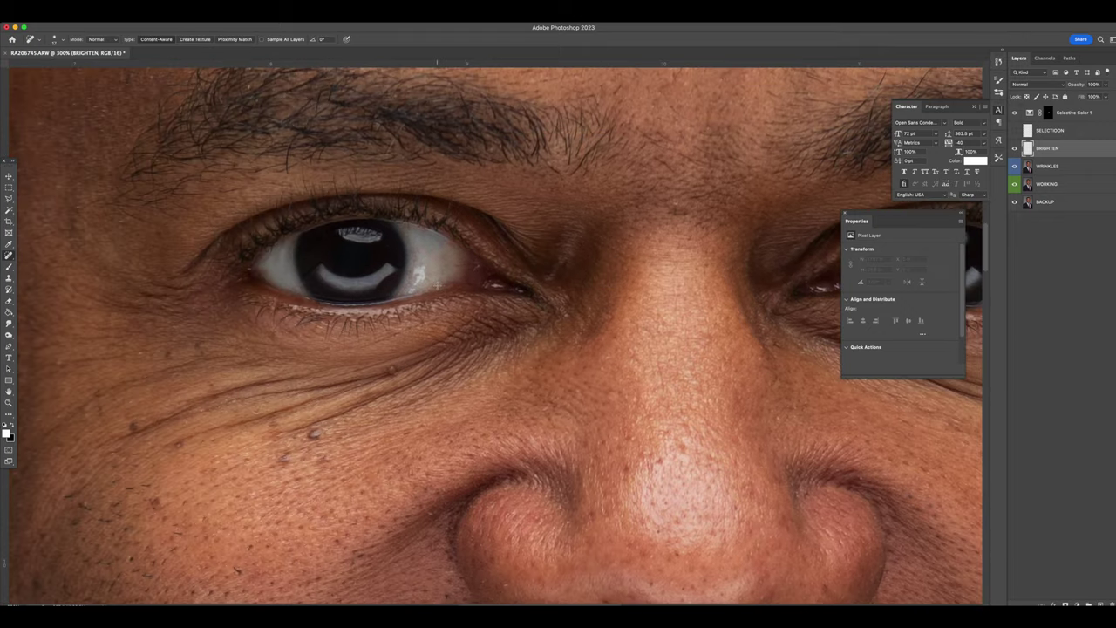
pyautogui.press('super+1')
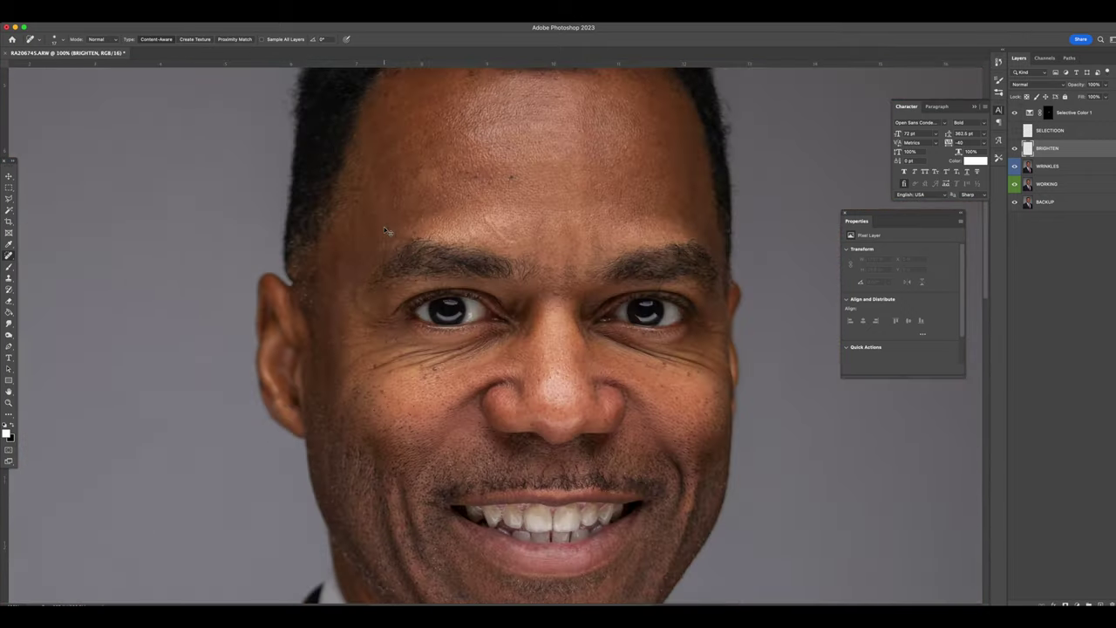
pyautogui.press('b')
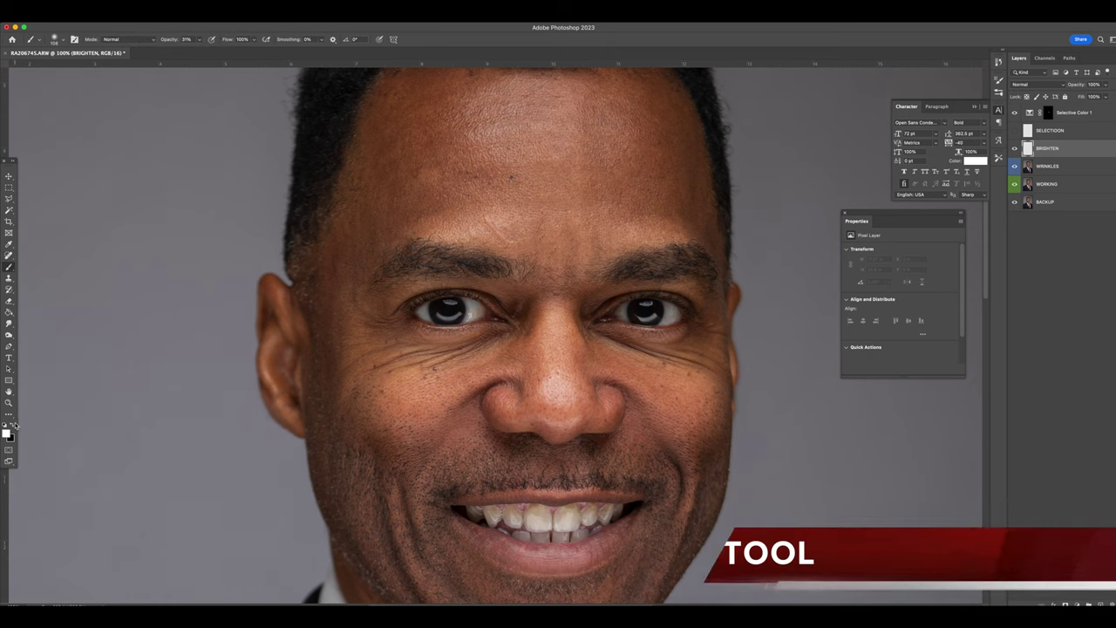
pyautogui.rightClick(568, 347)
pyautogui.press('Return')
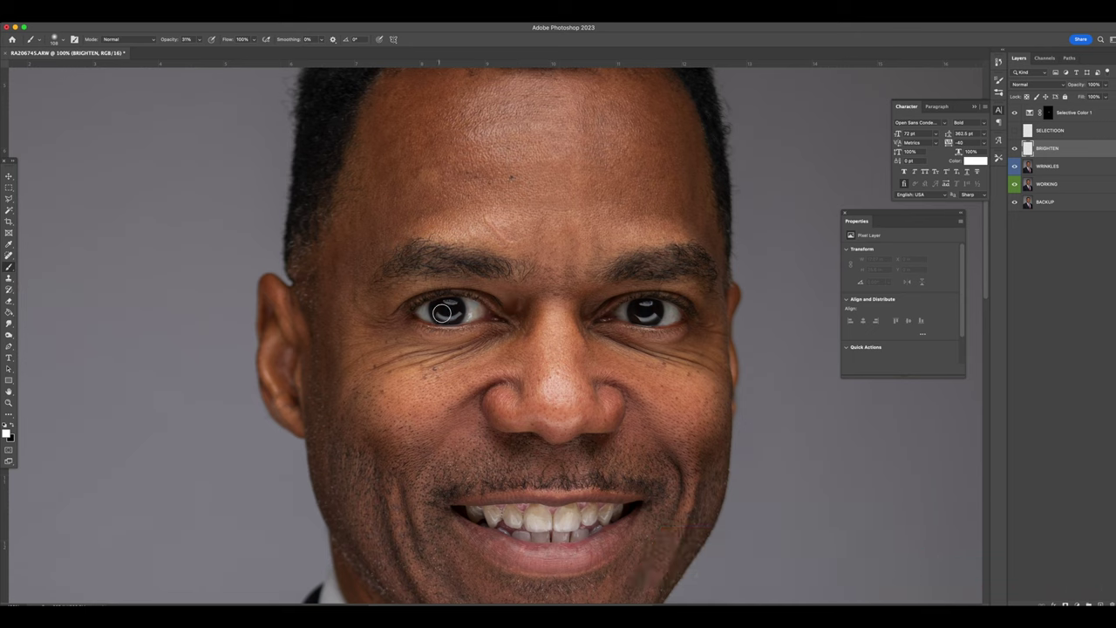
pyautogui.click(200, 40)
pyautogui.moveTo(200, 50); pyautogui.dragTo(195, 52)
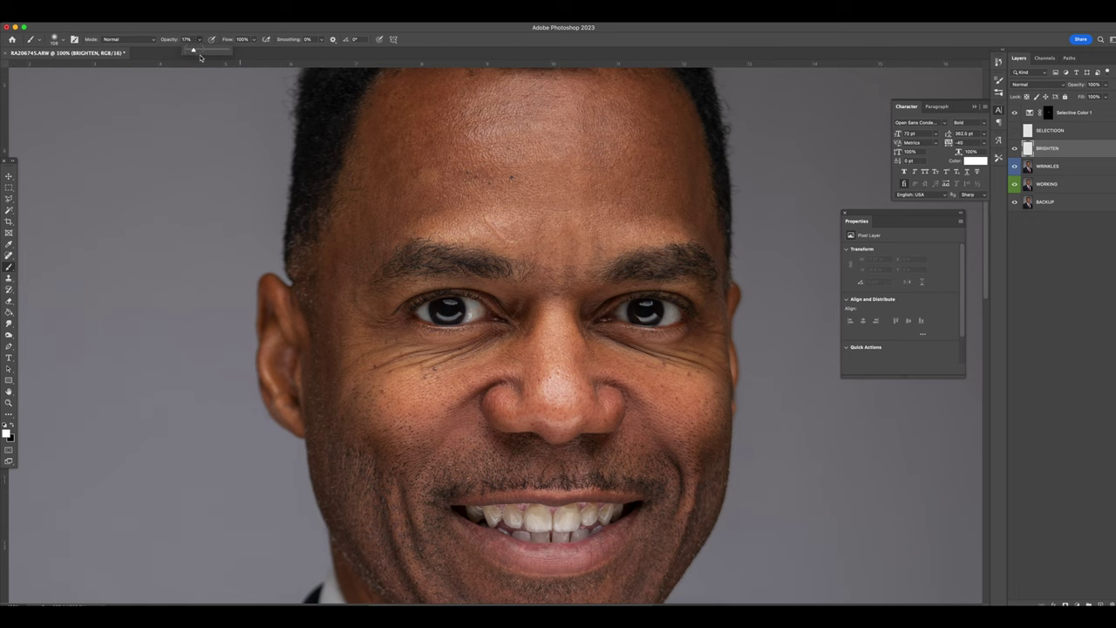
pyautogui.click(468, 306)
pyautogui.moveTo(450, 307)
pyautogui.mouseDown()
pyautogui.moveTo(431, 307)
pyautogui.moveTo(479, 310)
pyautogui.mouseUp()
pyautogui.moveTo(640, 310)
pyautogui.mouseDown()
pyautogui.moveTo(676, 314)
pyautogui.moveTo(628, 315)
pyautogui.moveTo(650, 310)
pyautogui.mouseUp()
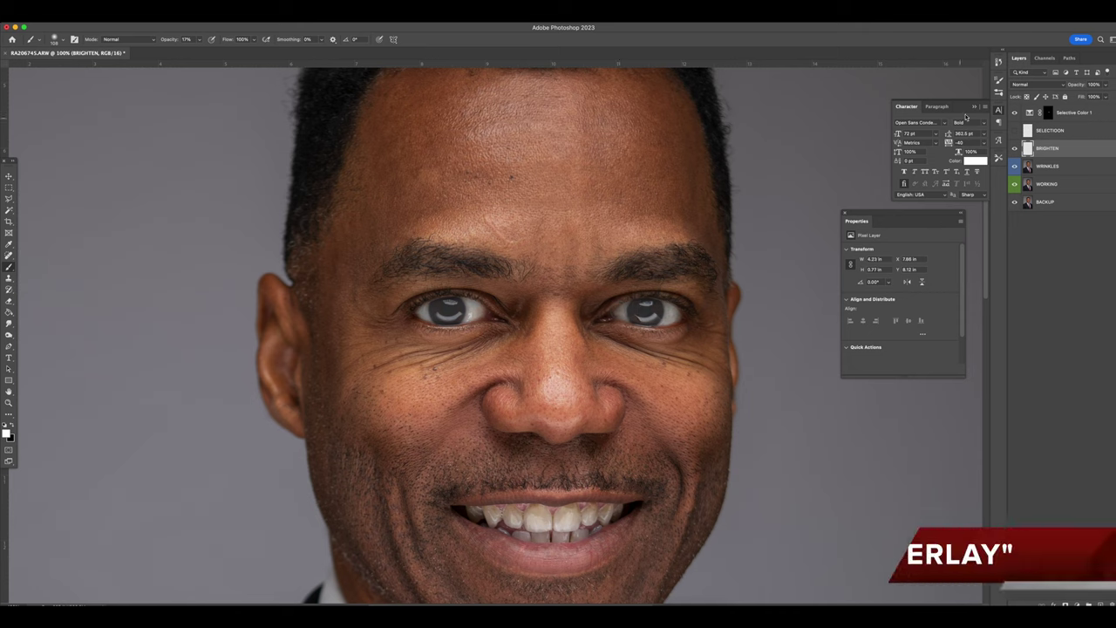
# - Set the BRIGHTEN layer's blend mode to Overlay and hide and show it to compare the eyes
pyautogui.click(1034, 83)
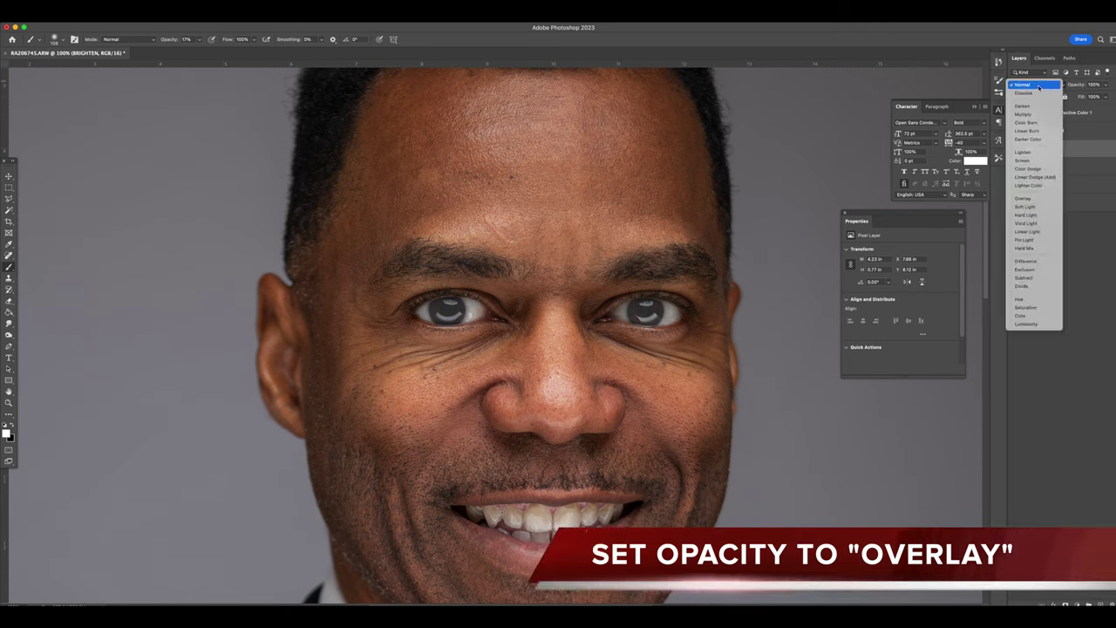
pyautogui.click(1035, 200)
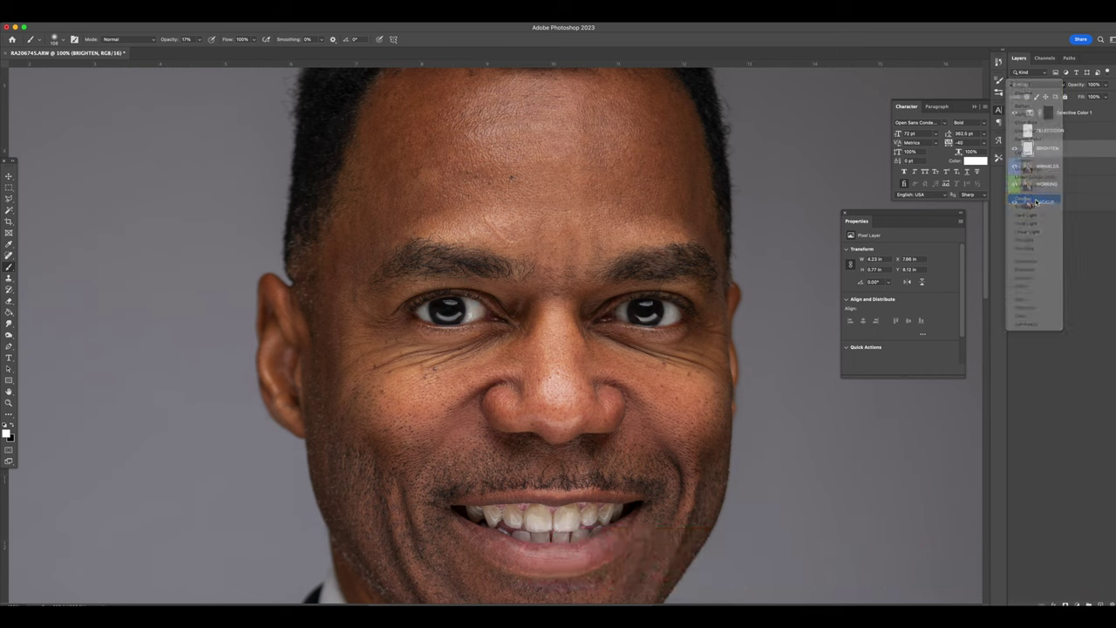
pyautogui.click(1014, 148)
pyautogui.click(1014, 148)
pyautogui.click(1014, 148)
pyautogui.click(1014, 148)
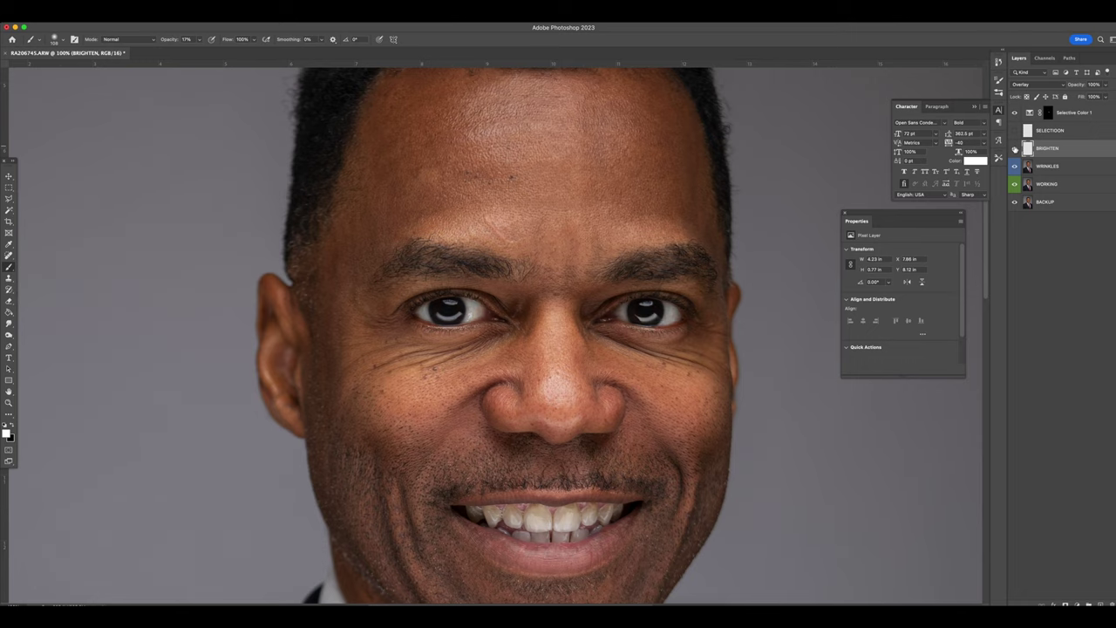
# - Duplicate the BRIGHTEN layer twice to try stronger eye brightening, and delete both copies
pyautogui.press('super+minus')
pyautogui.press('super+minus')
pyautogui.press('super+minus')
pyautogui.press('super+minus')
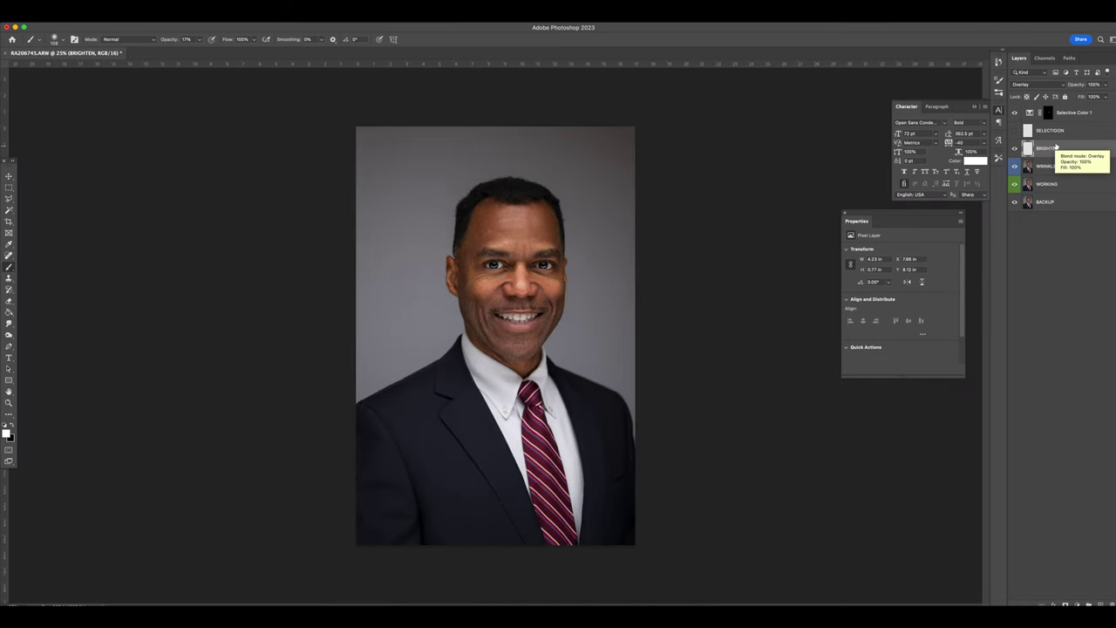
pyautogui.press('super+j')
pyautogui.press('super+j')
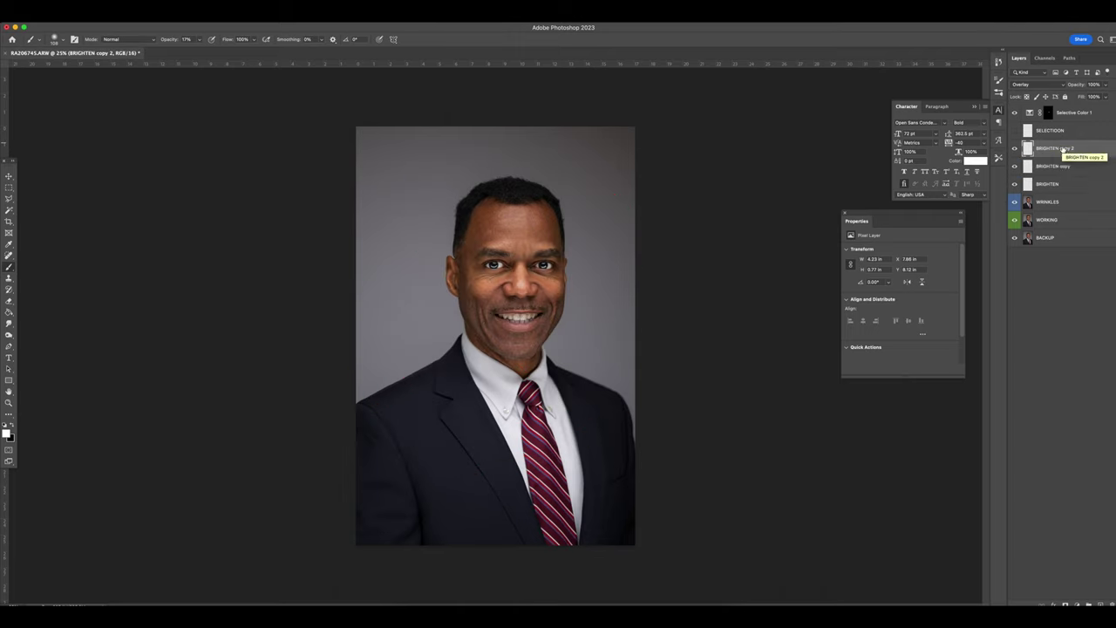
pyautogui.press('BackSpace')
pyautogui.press('BackSpace')
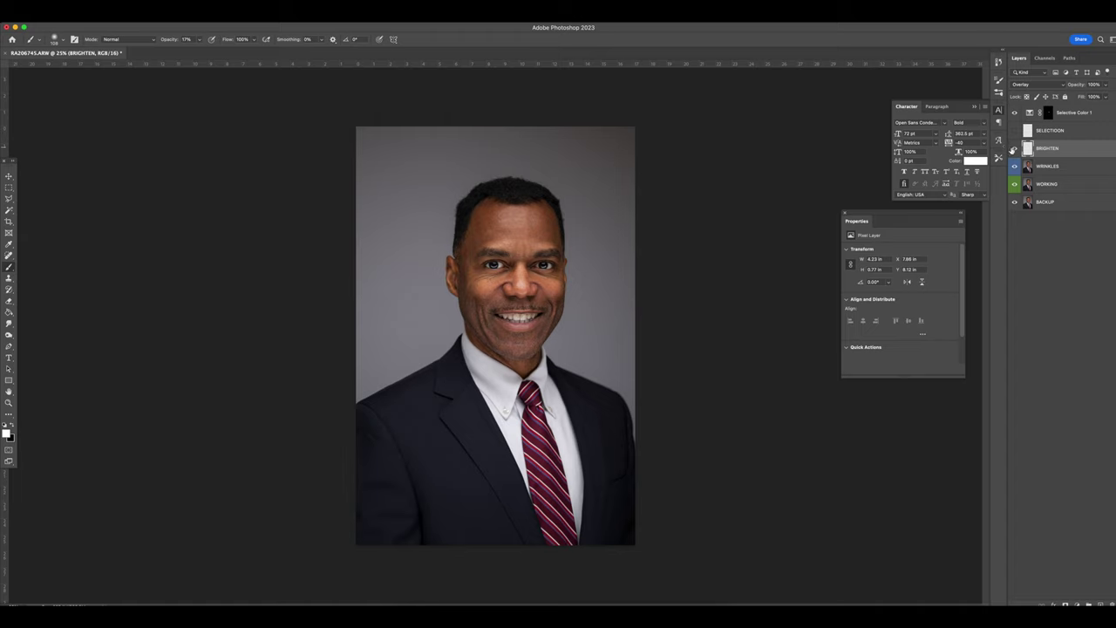
# - Lower the BRIGHTEN layer's opacity to 74%
pyautogui.click(1104, 84)
pyautogui.click(1066, 166)
pyautogui.press('super+plus')
pyautogui.press('super+plus')
pyautogui.press('super+plus')
pyautogui.press('super+plus')
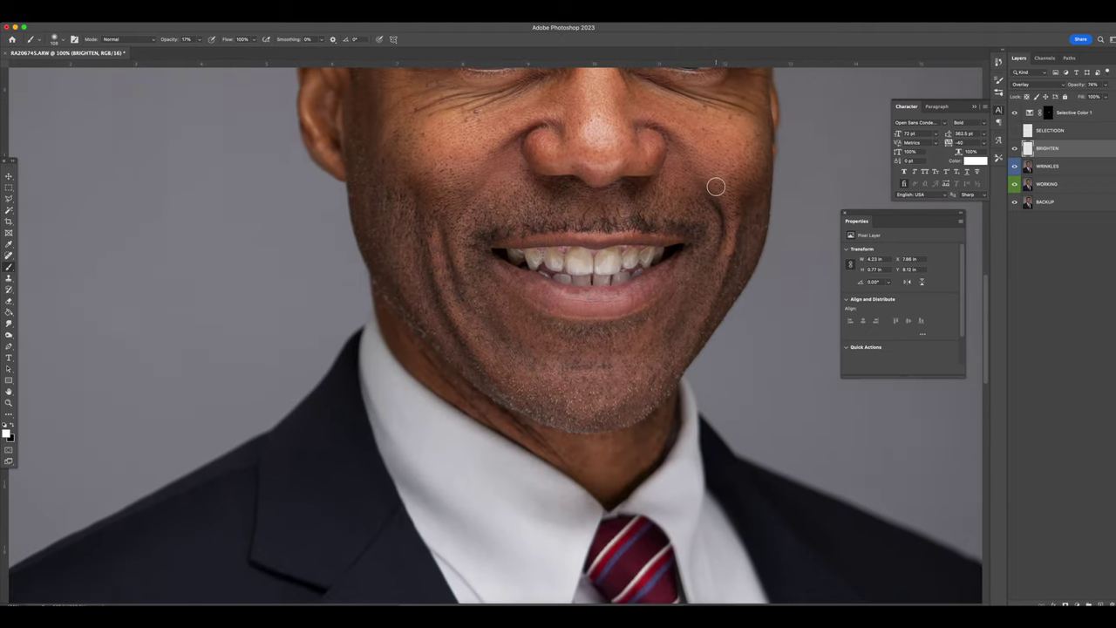
pyautogui.scroll(3, 715, 184)
# - On the WRINKLES layer, heal the creases under the subject's right eye with the Spot Healing Brush at 45 px
pyautogui.click(1031, 164)
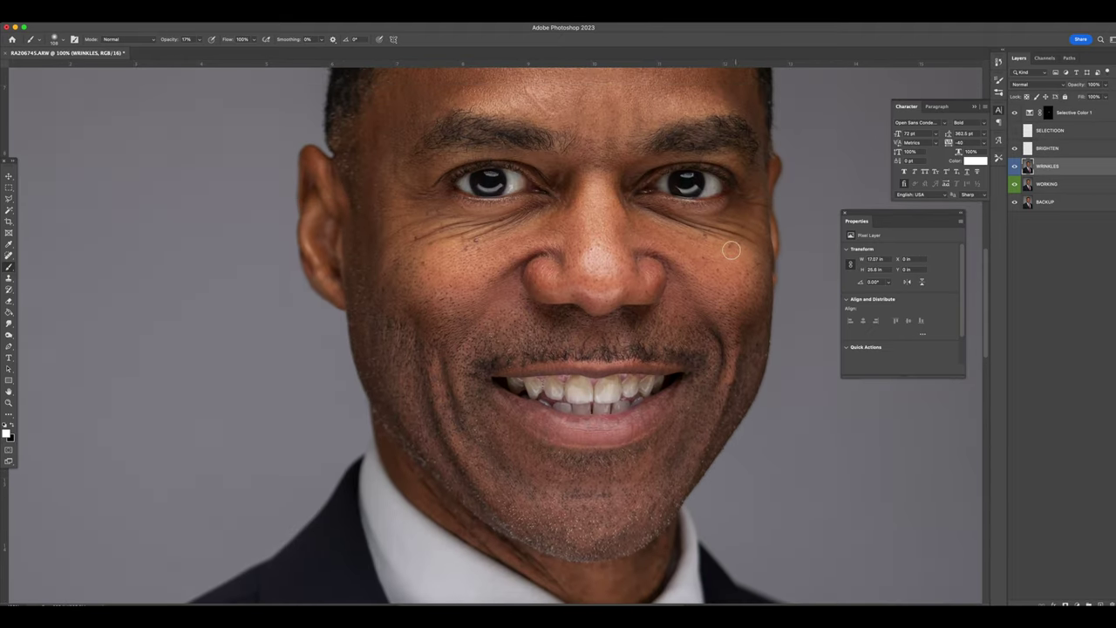
pyautogui.press('super+plus')
pyautogui.press('super+minus')
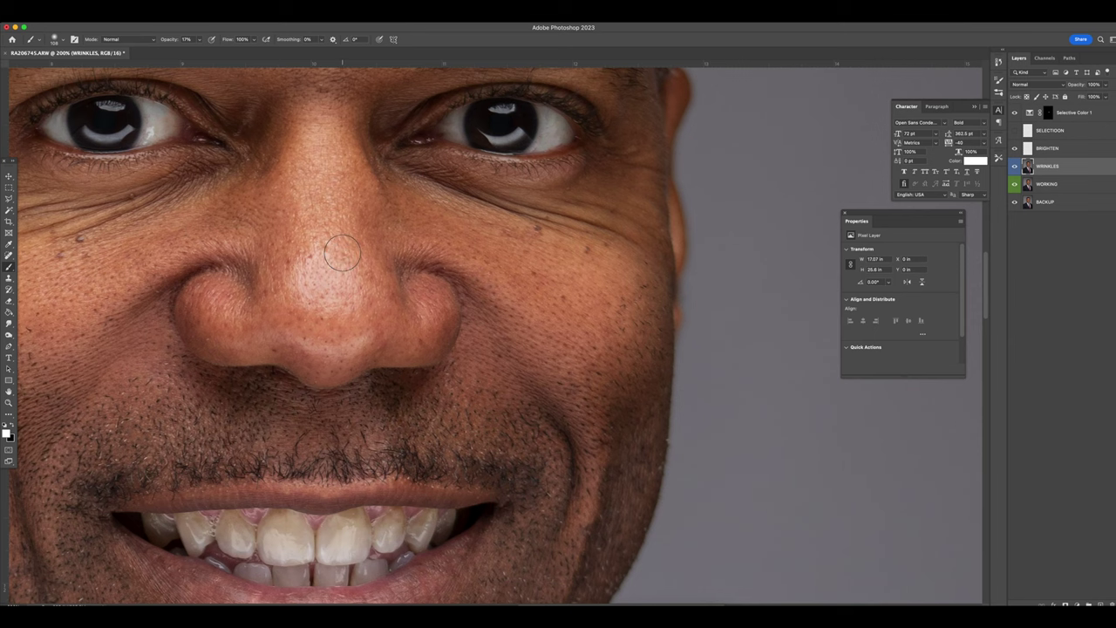
pyautogui.click(9, 255)
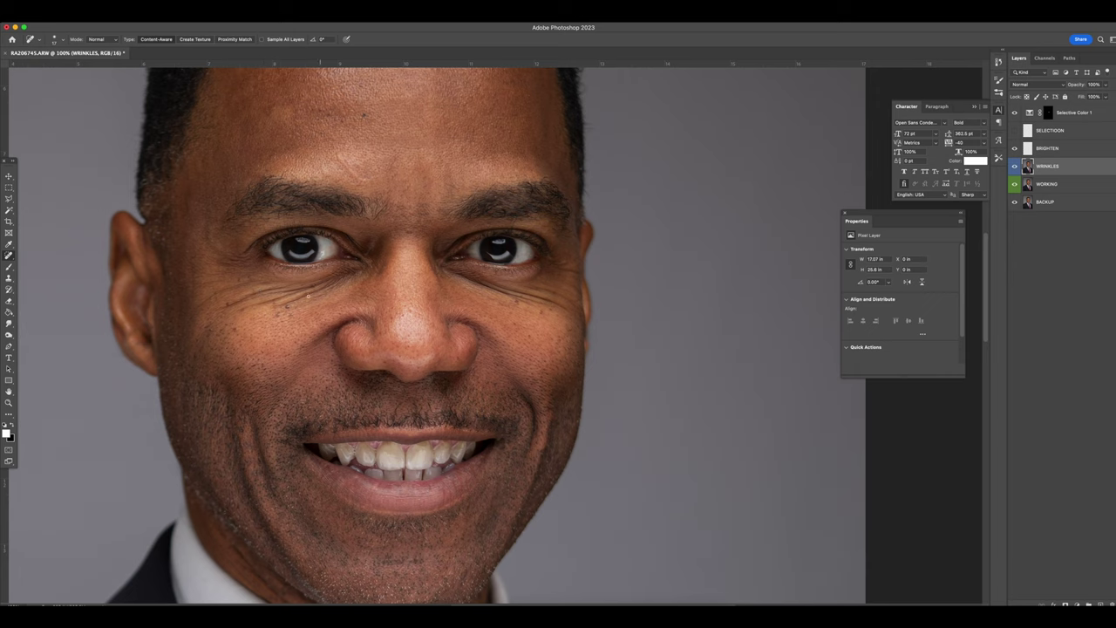
pyautogui.click(8, 257)
pyautogui.click(35, 262)
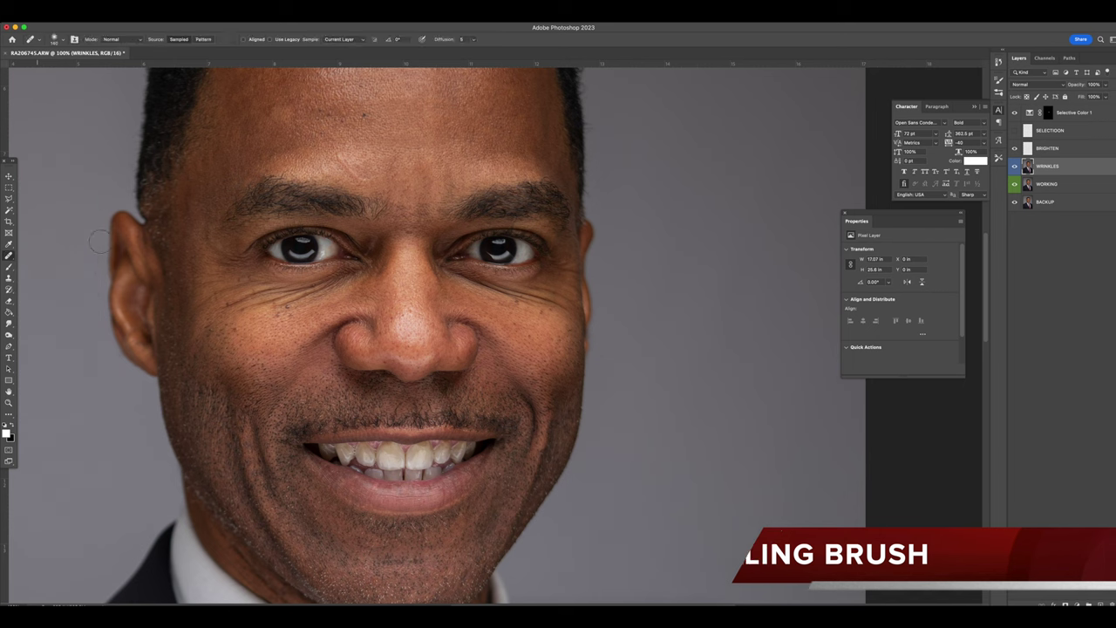
pyautogui.click(8, 256)
pyautogui.click(9, 255)
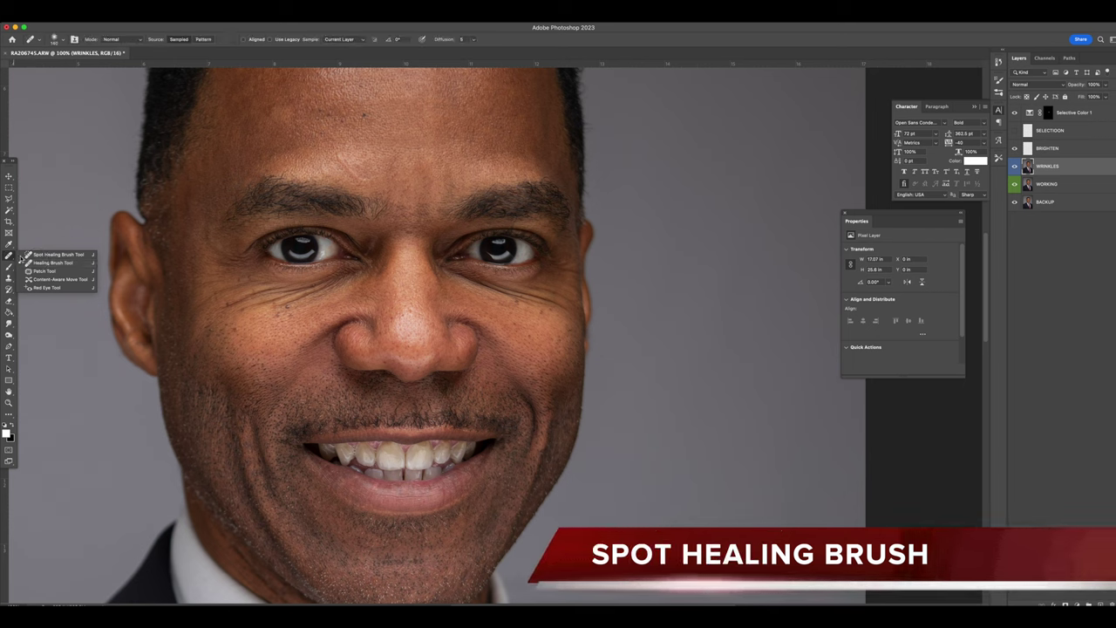
pyautogui.click(53, 254)
pyautogui.rightClick(329, 318)
pyautogui.moveTo(329, 317); pyautogui.dragTo(326, 317)
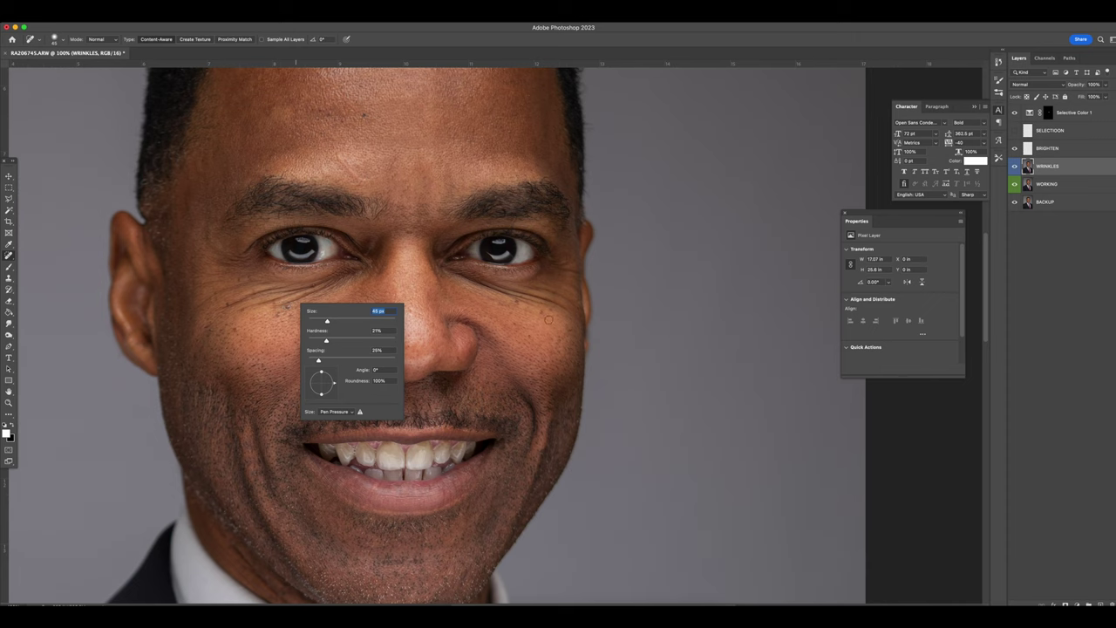
pyautogui.moveTo(273, 303)
pyautogui.mouseDown()
pyautogui.moveTo(328, 287)
pyautogui.moveTo(233, 318)
pyautogui.mouseUp()
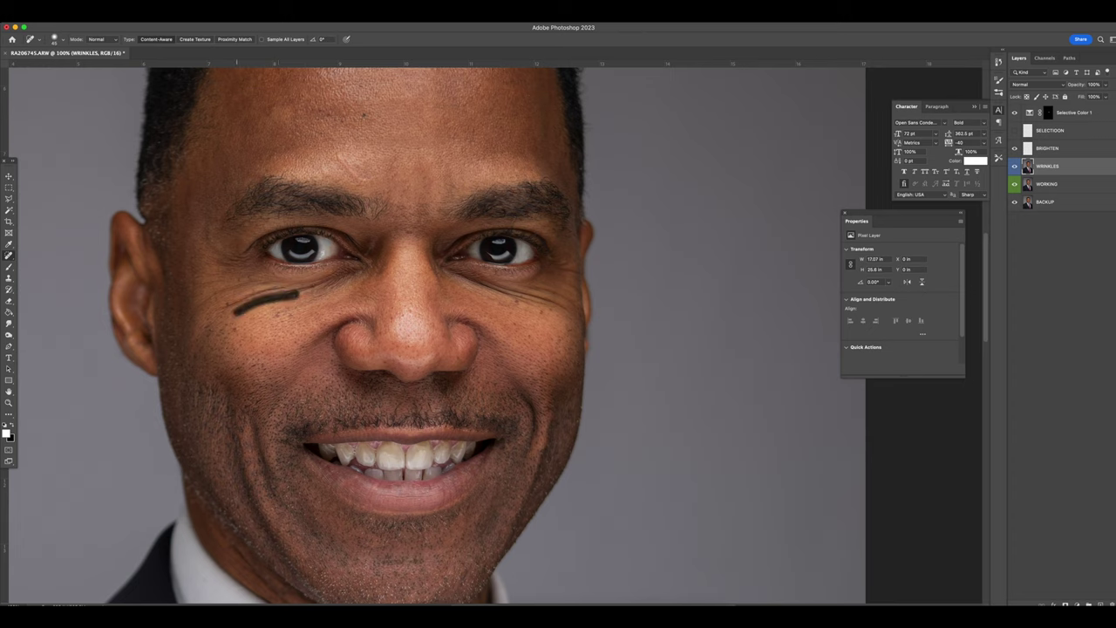
pyautogui.moveTo(222, 306)
pyautogui.mouseDown()
pyautogui.moveTo(276, 291)
pyautogui.moveTo(235, 301)
pyautogui.mouseUp()
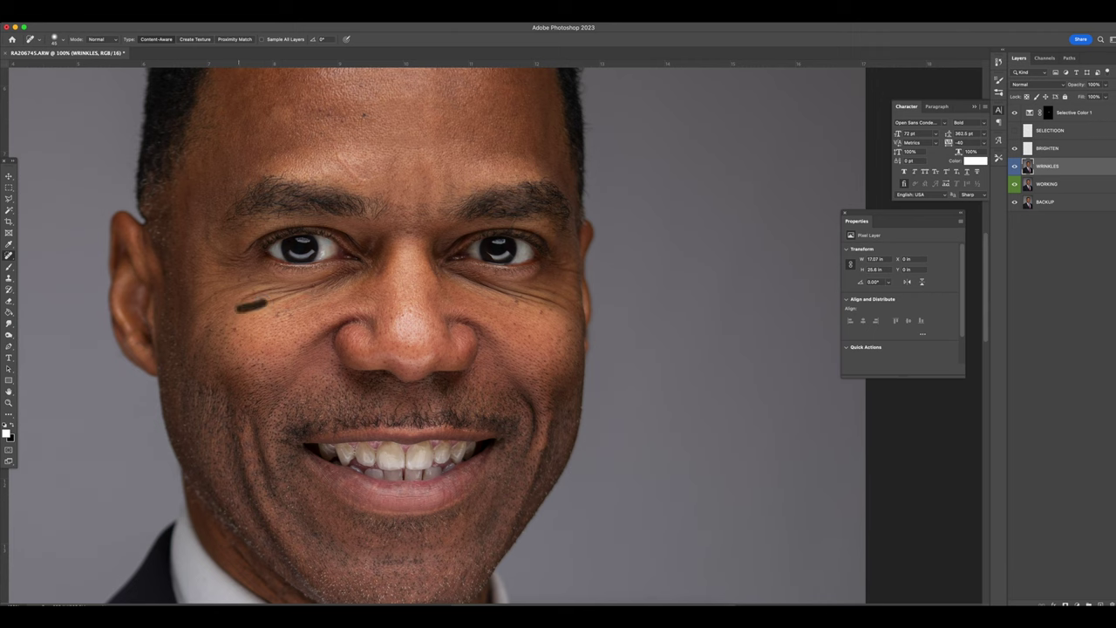
# - Patch the remaining lines under the subject's right eye with clean cheek skin using the Patch tool, and clear the selection
pyautogui.rightClick(8, 254)
pyautogui.click(50, 274)
pyautogui.moveTo(257, 308)
pyautogui.mouseDown()
pyautogui.moveTo(227, 318)
pyautogui.moveTo(261, 288)
pyautogui.moveTo(294, 296)
pyautogui.moveTo(279, 303)
pyautogui.moveTo(310, 294)
pyautogui.moveTo(280, 293)
pyautogui.mouseUp()
pyautogui.press('super+d')
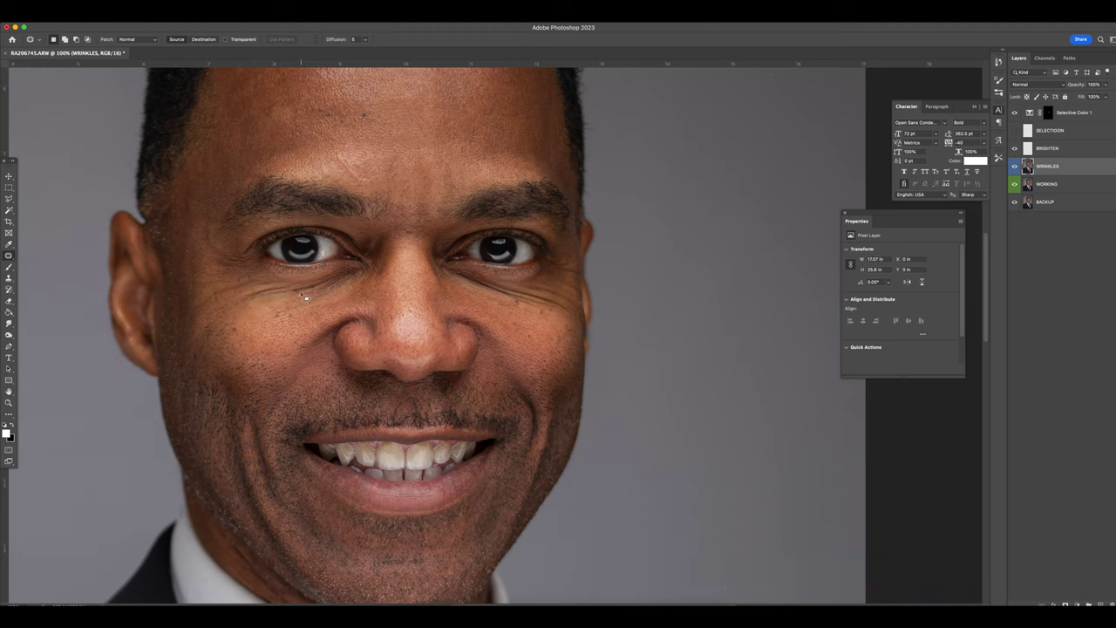
pyautogui.moveTo(291, 291)
pyautogui.mouseDown()
pyautogui.moveTo(202, 309)
pyautogui.moveTo(233, 302)
pyautogui.moveTo(278, 322)
pyautogui.mouseUp()
pyautogui.hotkey('ctrl', 'd')
# - Paint over the crease under the subject's left eye with the Spot Healing Brush
pyautogui.rightClick(8, 255)
pyautogui.click(52, 255)
pyautogui.moveTo(572, 310)
pyautogui.mouseDown()
pyautogui.moveTo(508, 291)
pyautogui.moveTo(564, 306)
pyautogui.moveTo(516, 295)
pyautogui.mouseUp()
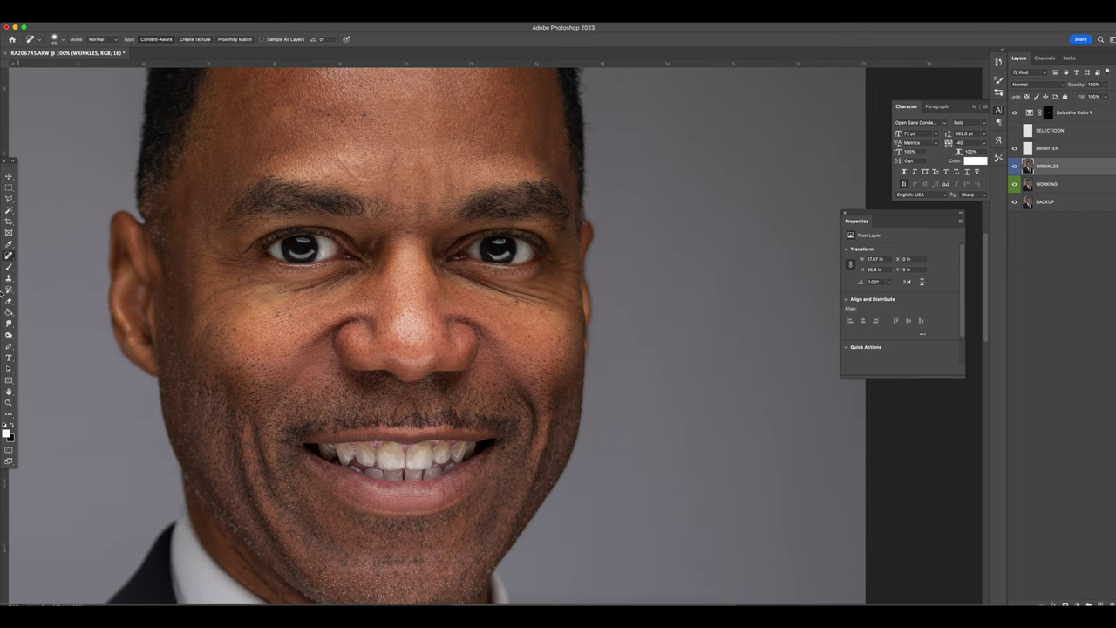
# - Patch the lines under the subject's left eye with the Patch tool, clearing each selection
pyautogui.moveTo(14, 258); pyautogui.dragTo(52, 276)
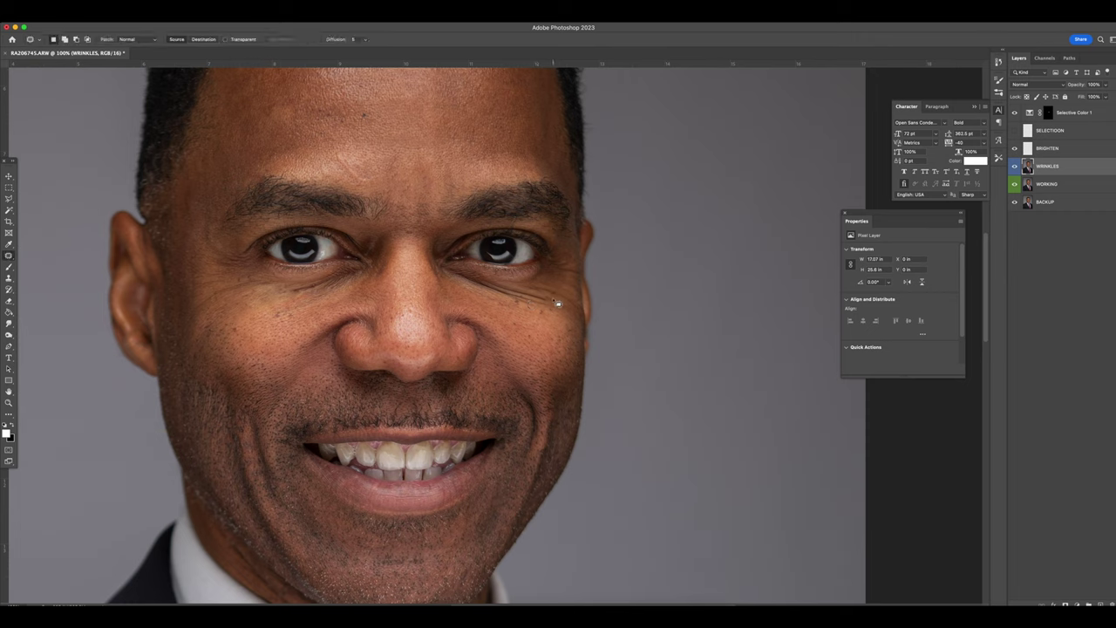
pyautogui.moveTo(517, 298); pyautogui.dragTo(549, 300)
pyautogui.moveTo(536, 298)
pyautogui.mouseDown()
pyautogui.moveTo(540, 329)
pyautogui.moveTo(552, 300)
pyautogui.moveTo(515, 296)
pyautogui.moveTo(547, 300)
pyautogui.mouseUp()
pyautogui.press('super+d')
pyautogui.press('super+d')
pyautogui.moveTo(537, 299)
pyautogui.mouseDown()
pyautogui.moveTo(533, 314)
pyautogui.moveTo(549, 324)
pyautogui.moveTo(538, 296)
pyautogui.moveTo(547, 304)
pyautogui.moveTo(547, 338)
pyautogui.moveTo(557, 310)
pyautogui.moveTo(540, 294)
pyautogui.moveTo(511, 297)
pyautogui.moveTo(551, 334)
pyautogui.moveTo(504, 291)
pyautogui.moveTo(523, 305)
pyautogui.moveTo(526, 293)
pyautogui.mouseUp()
pyautogui.press('super+d')
pyautogui.press('super+d')
pyautogui.hotkey('ctrl', 'd')
pyautogui.hotkey('ctrl', 'd')
pyautogui.hotkey('ctrl', '-')
pyautogui.hotkey('ctrl', '-')
pyautogui.hotkey('ctrl', '-')
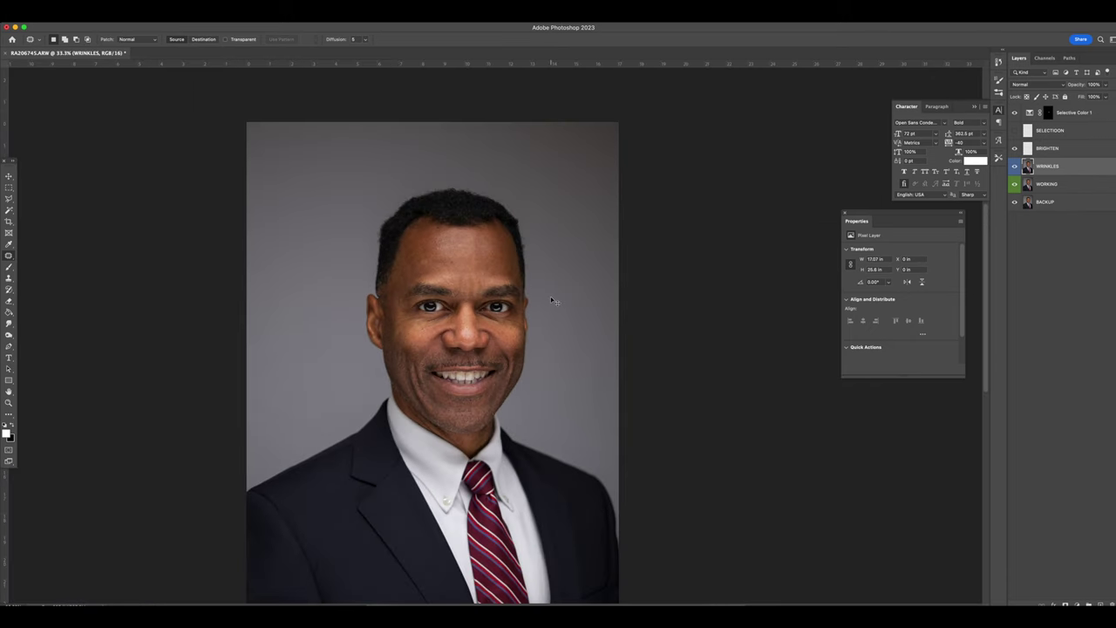
# - Heal the short leftover crease just below the subject's left eye with the Spot Healing Brush
pyautogui.hotkey('ctrl', '+')
pyautogui.hotkey('ctrl', '+')
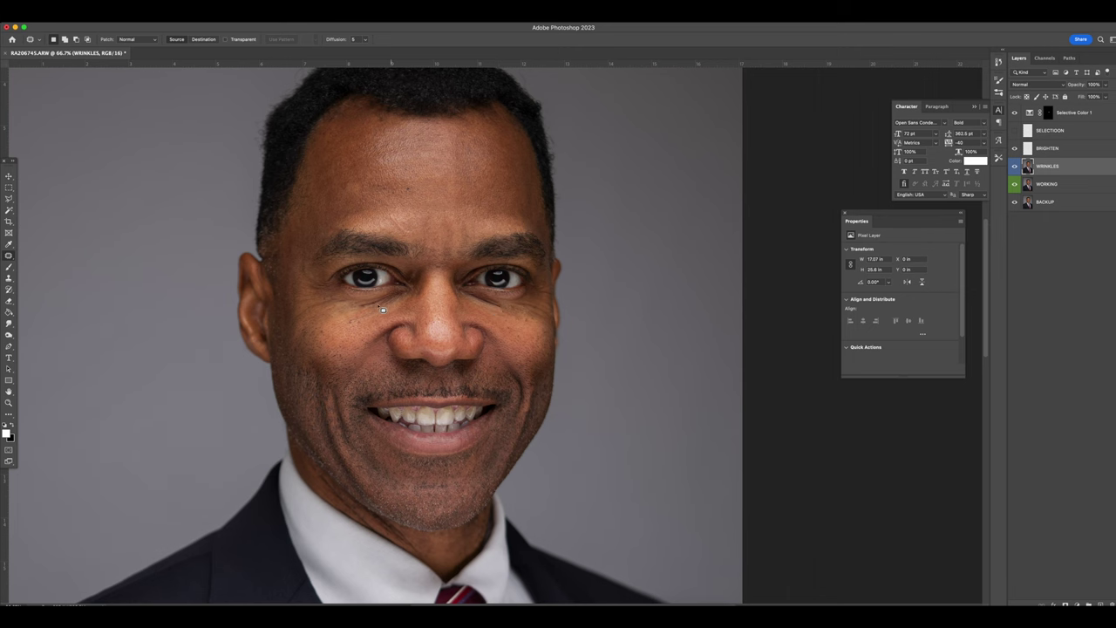
pyautogui.hotkey('ctrl', '+')
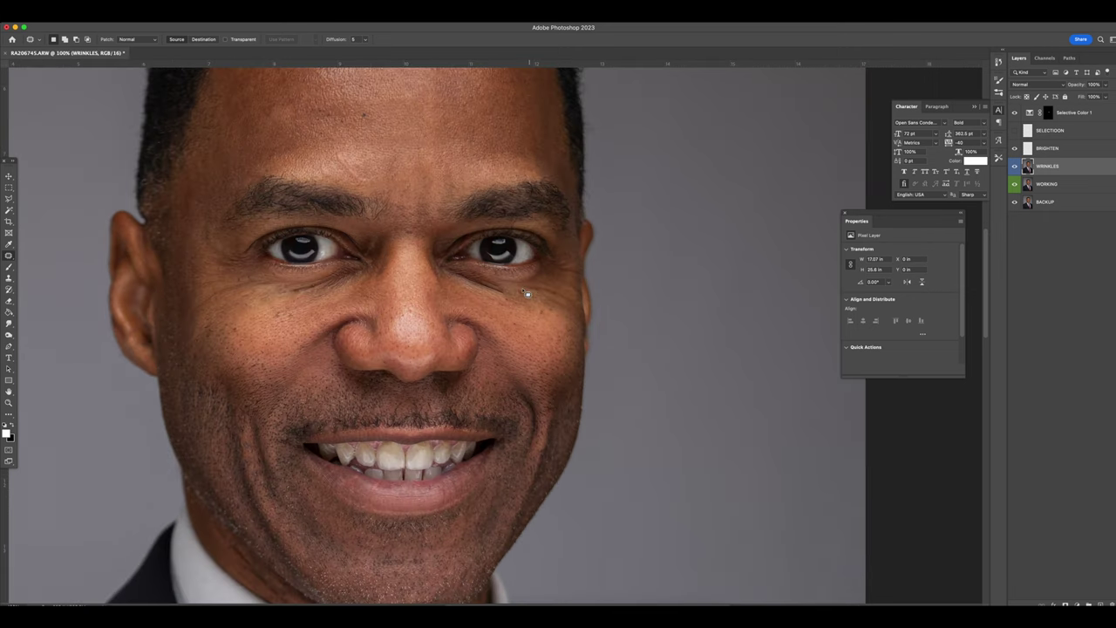
pyautogui.rightClick(10, 256)
pyautogui.click(30, 262)
pyautogui.rightClick(10, 256)
pyautogui.click(48, 254)
pyautogui.moveTo(493, 288); pyautogui.dragTo(513, 296)
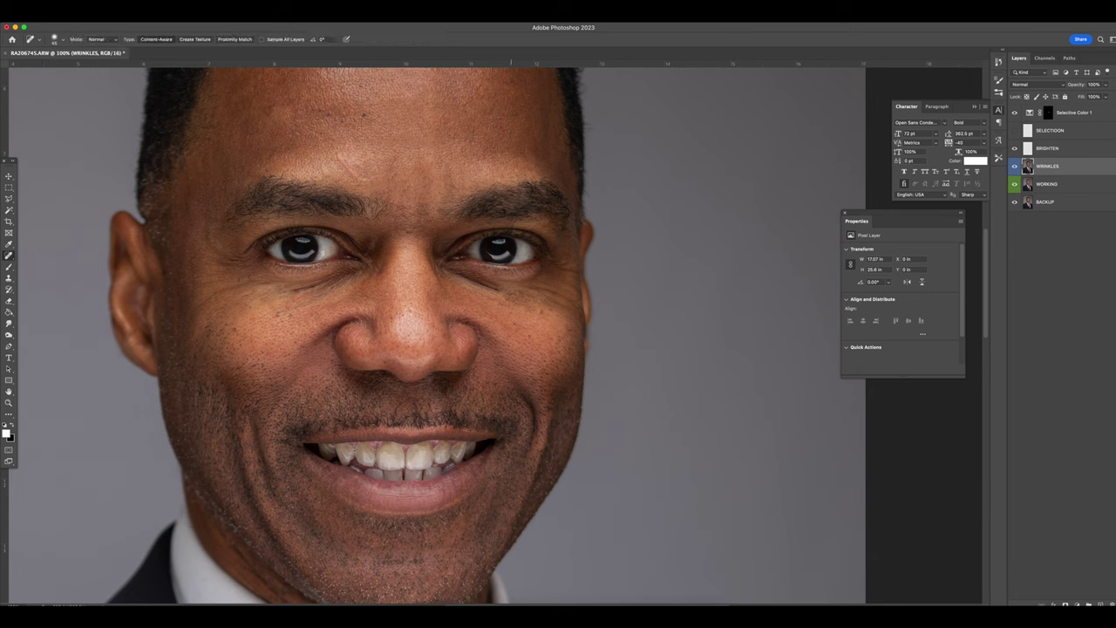
# - Blend the skin below the subject's left eye using the Healing Brush at a smaller size
pyautogui.rightClick(9, 255)
pyautogui.click(35, 263)
pyautogui.rightClick(493, 302)
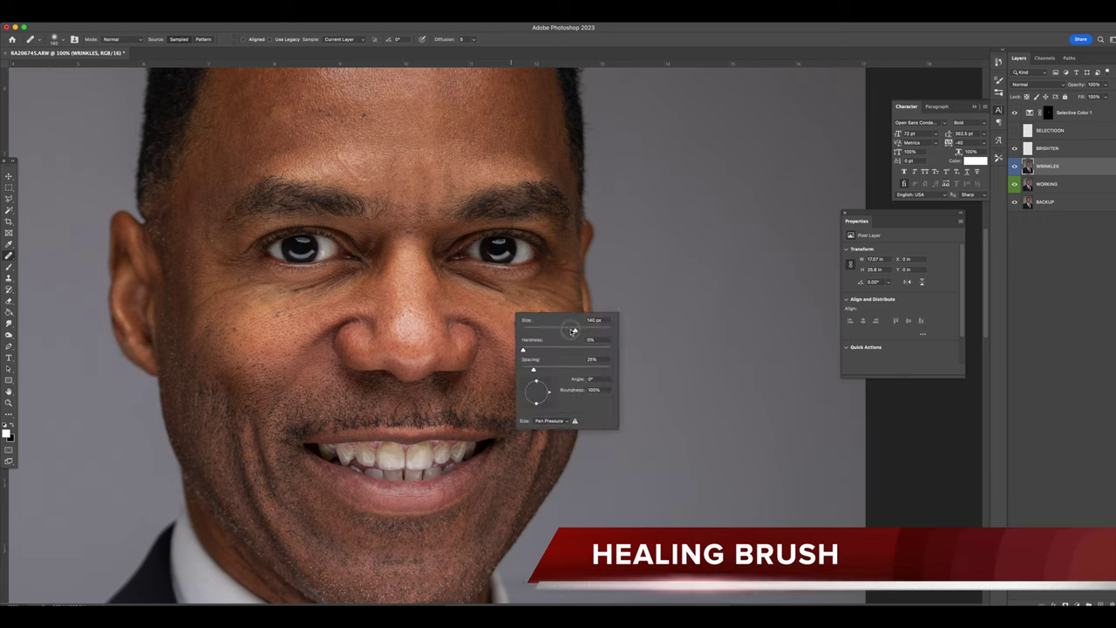
pyautogui.press('Escape')
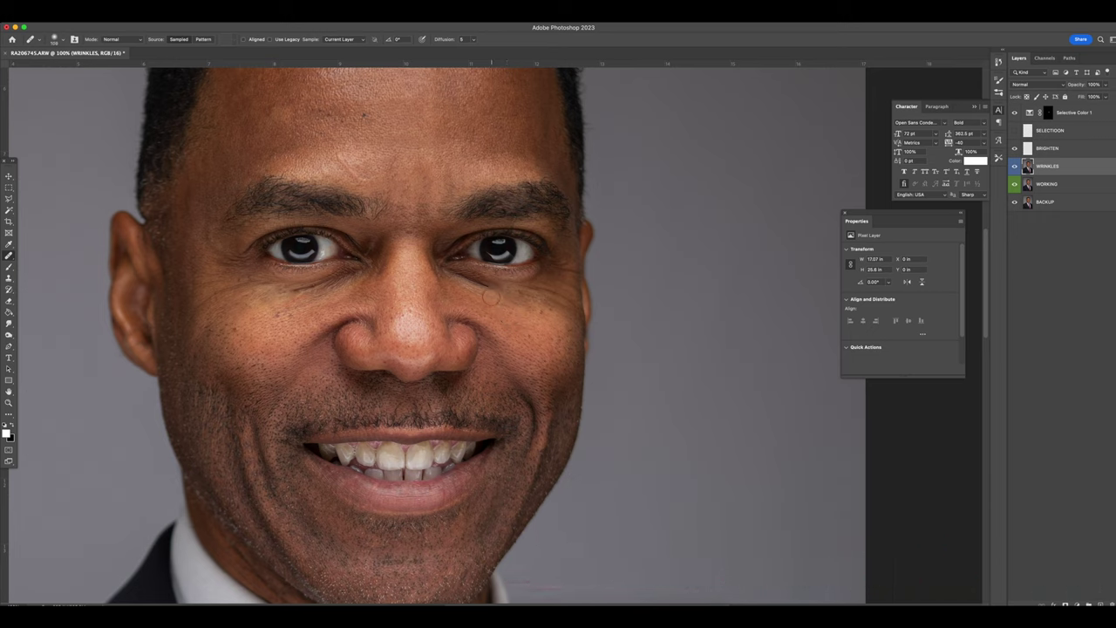
pyautogui.click(489, 290)
pyautogui.press('super+minus')
pyautogui.press('super+minus')
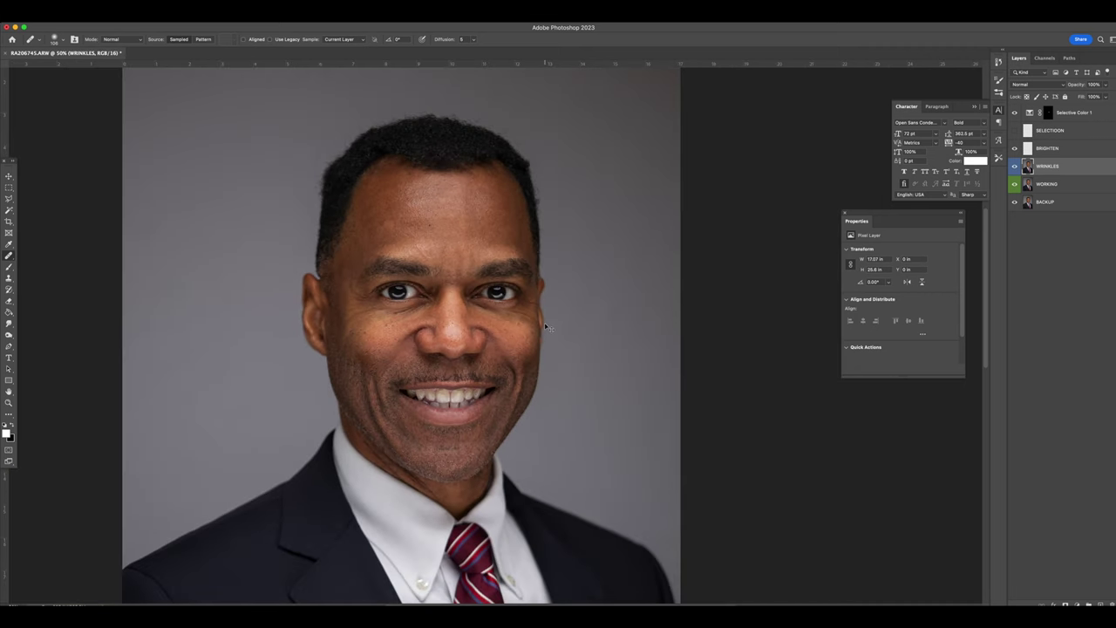
pyautogui.press('super+plus')
pyautogui.press('super+plus')
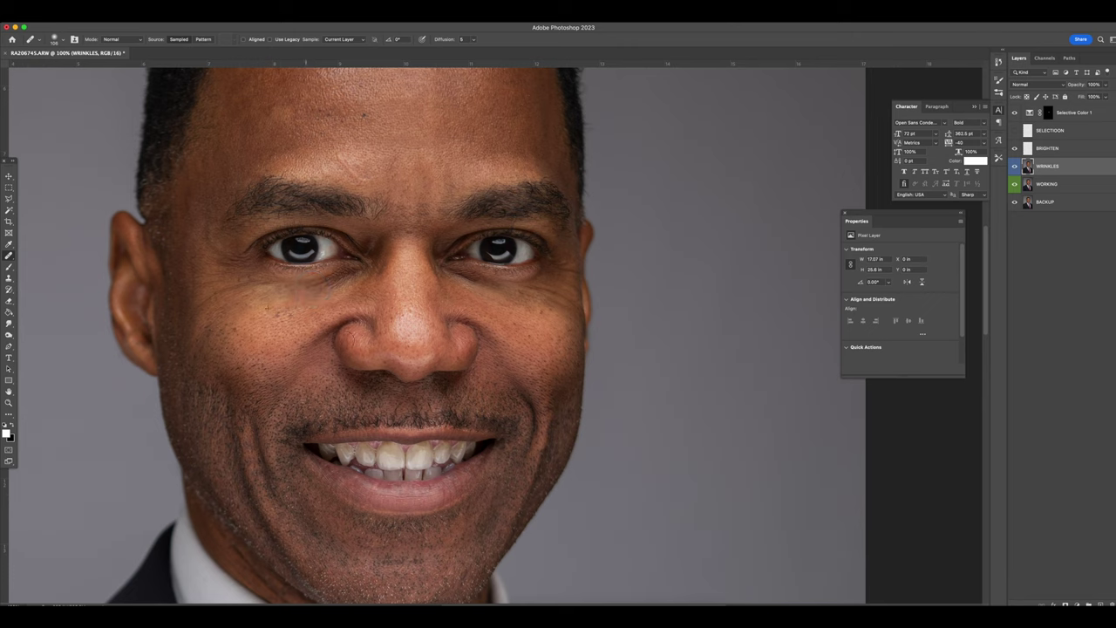
# - Heal the fine lines beneath the outer corners of both eyes with the Spot Healing Brush
pyautogui.rightClick(9, 254)
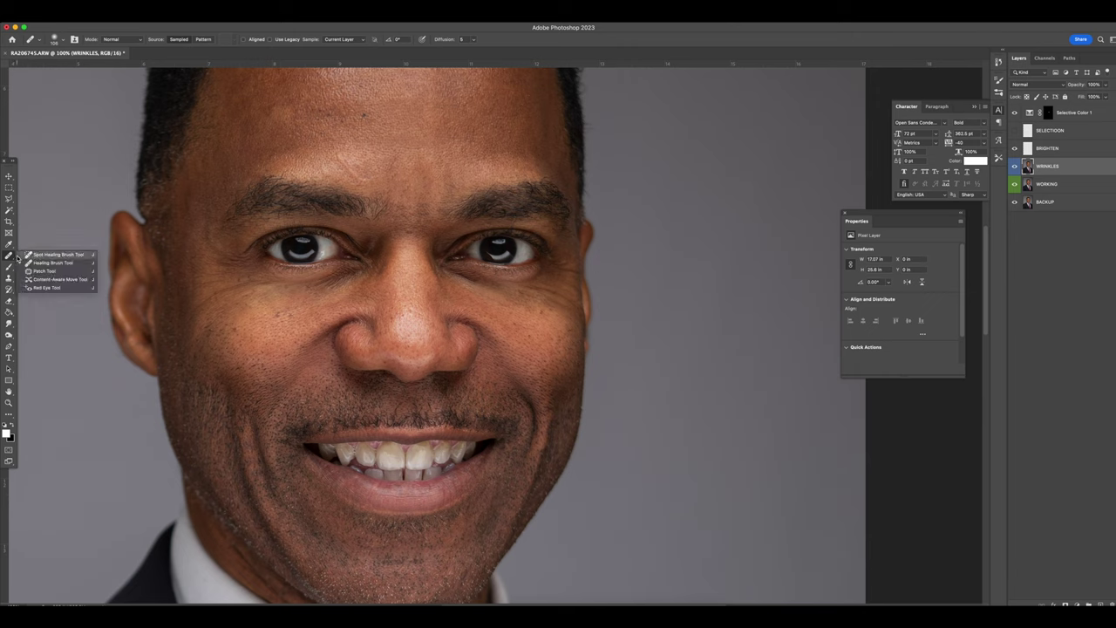
pyautogui.click(27, 257)
pyautogui.moveTo(189, 306); pyautogui.dragTo(261, 284)
pyautogui.moveTo(580, 307); pyautogui.dragTo(532, 288)
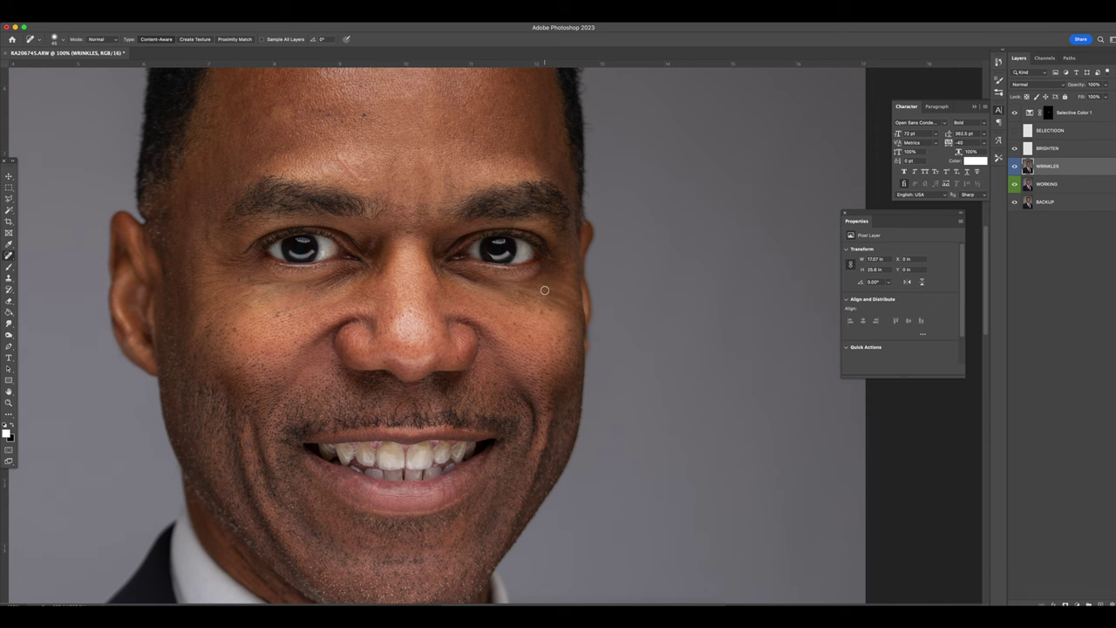
pyautogui.press('super+minus')
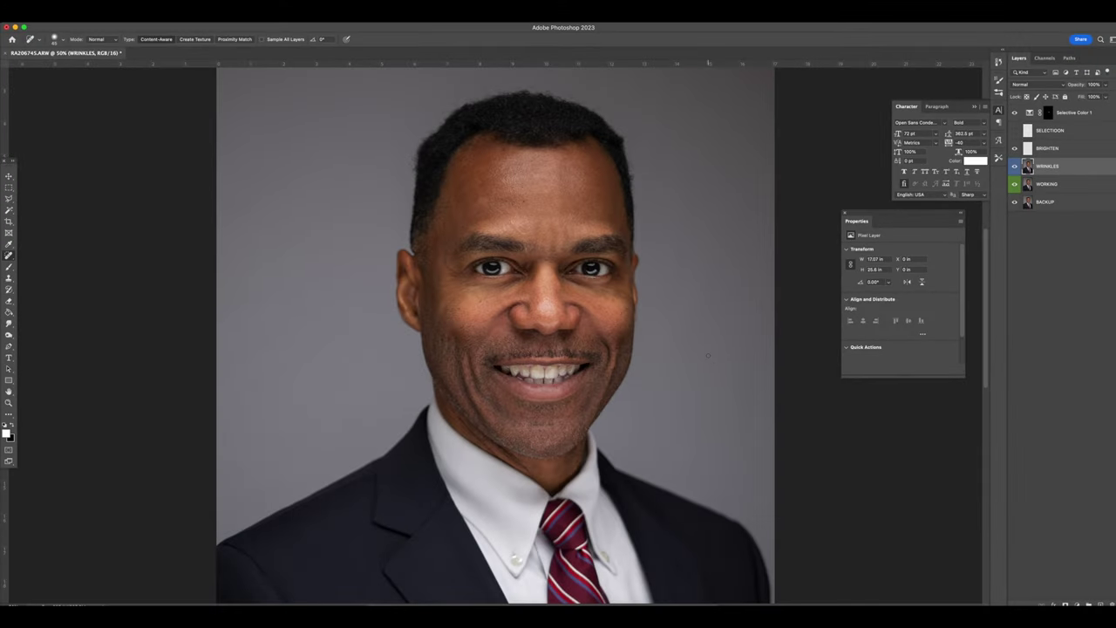
# - Choose the Dodge tool and set its range to Shadows and its exposure to 5%
pyautogui.click(9, 335)
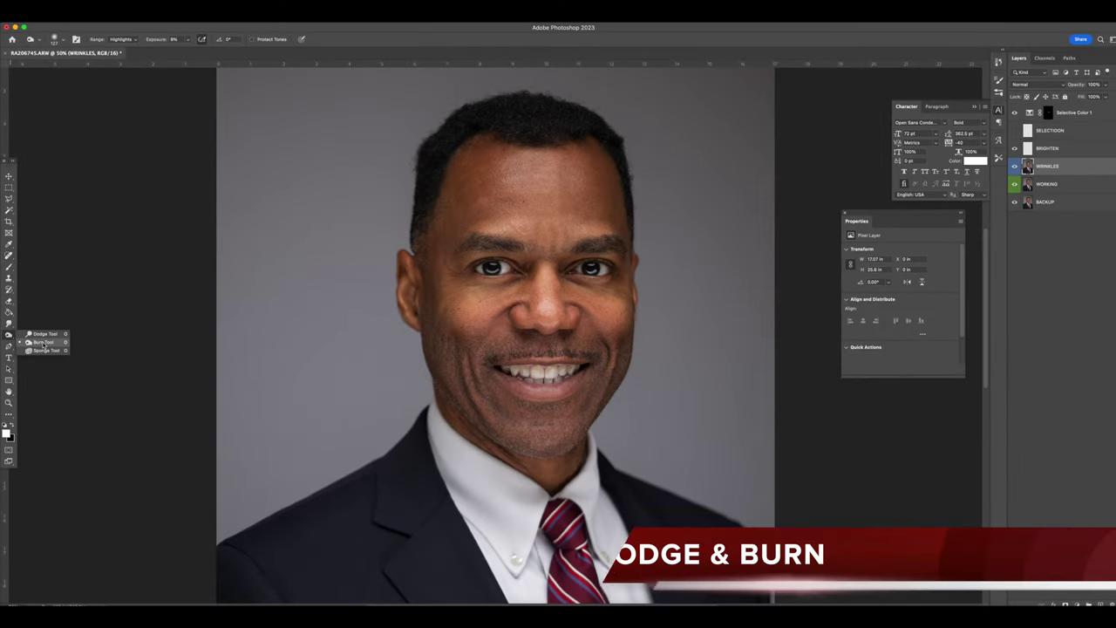
pyautogui.click(41, 342)
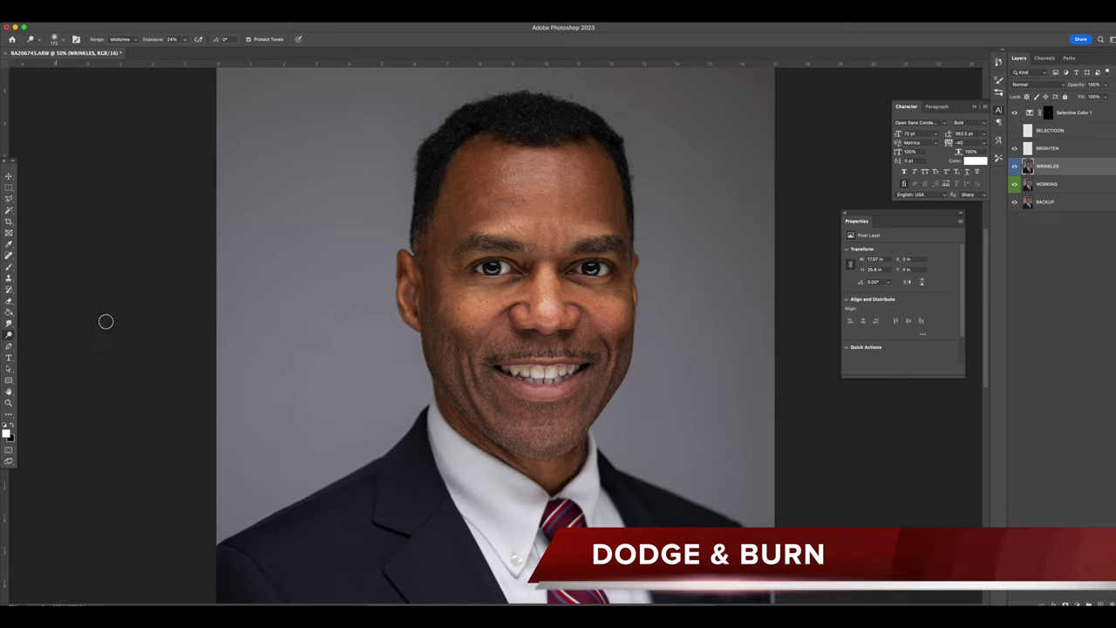
pyautogui.rightClick(441, 312)
pyautogui.moveTo(526, 332); pyautogui.dragTo(490, 332)
pyautogui.click(530, 332)
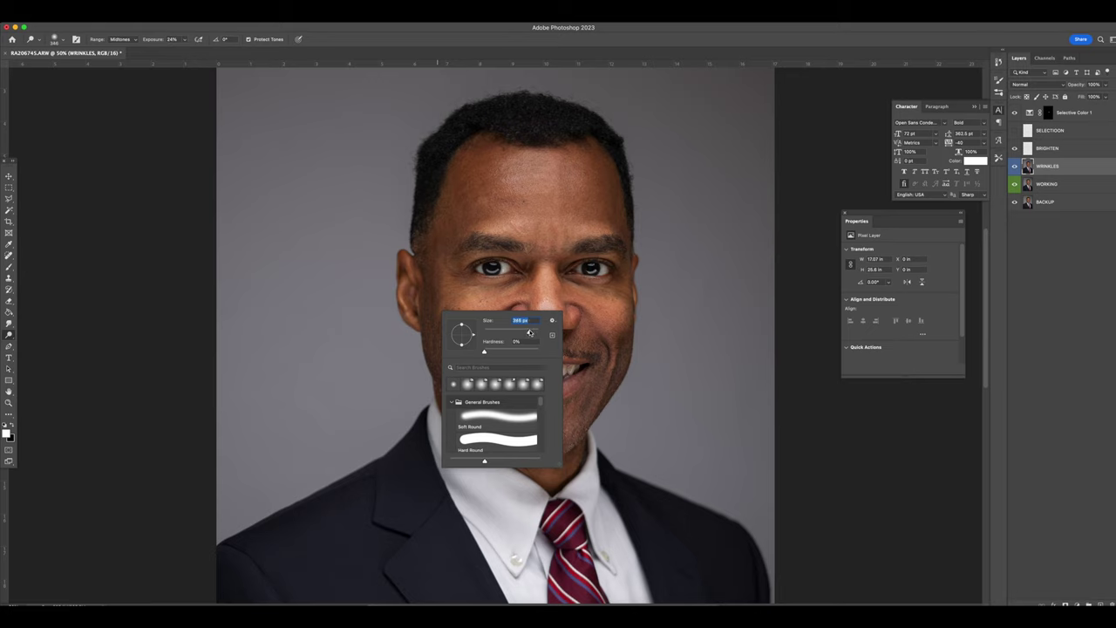
pyautogui.click(134, 40)
pyautogui.click(124, 47)
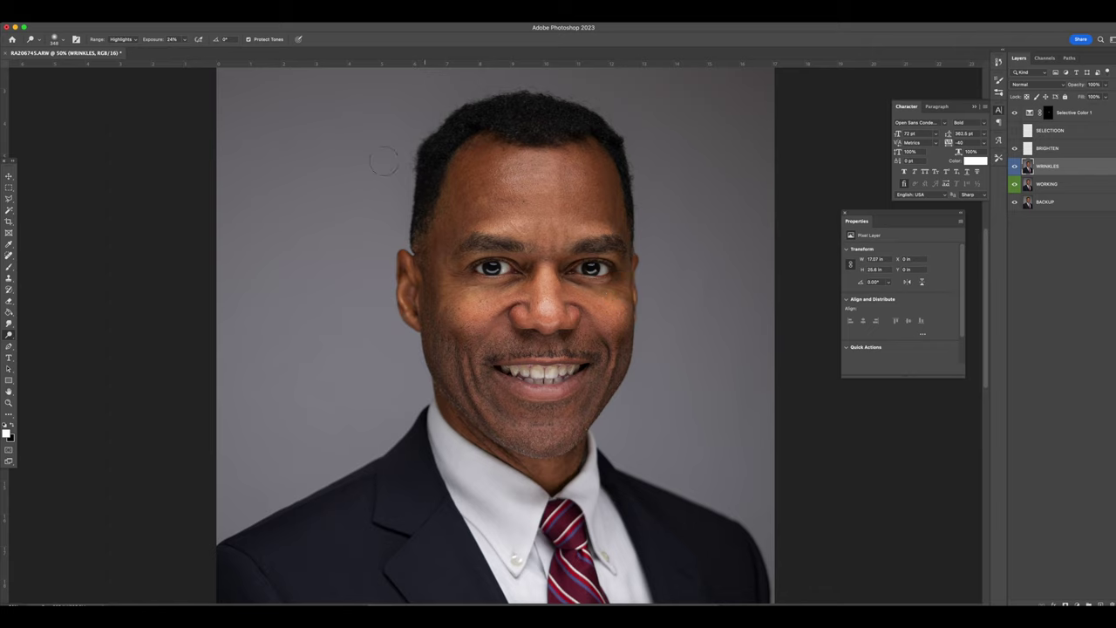
pyautogui.click(184, 39)
pyautogui.moveTo(183, 50); pyautogui.dragTo(179, 51)
pyautogui.click(122, 40)
pyautogui.click(121, 27)
pyautogui.moveTo(185, 51); pyautogui.dragTo(180, 50)
# - Reduce the Dodge brush to 95 px and lighten the shadows under the eyes
pyautogui.press('super+1')
pyautogui.rightClick(661, 254)
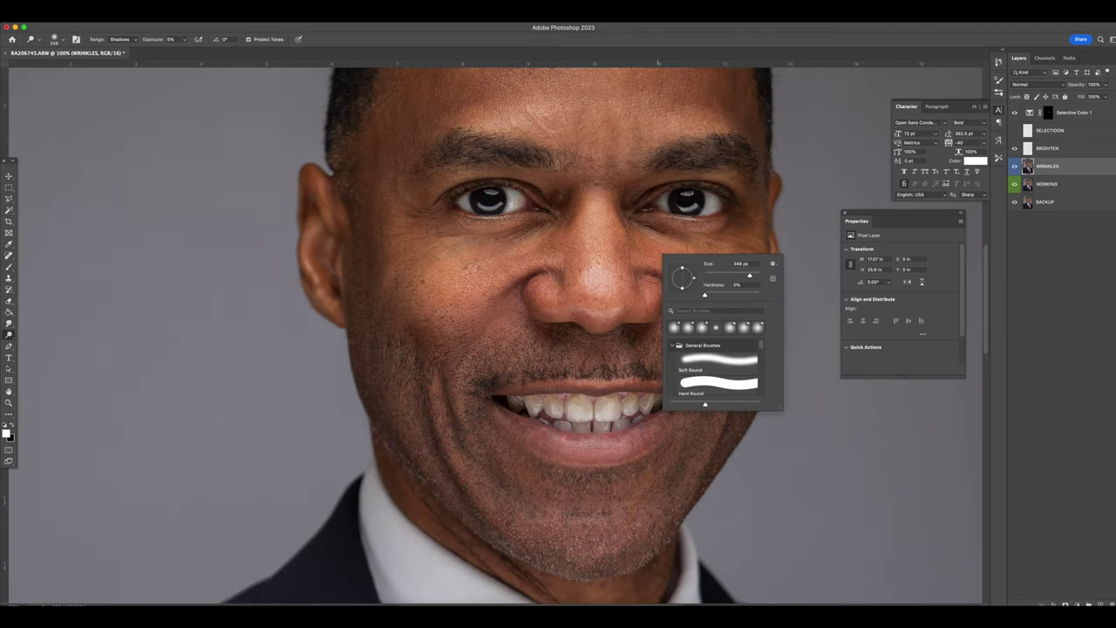
pyautogui.click(657, 224)
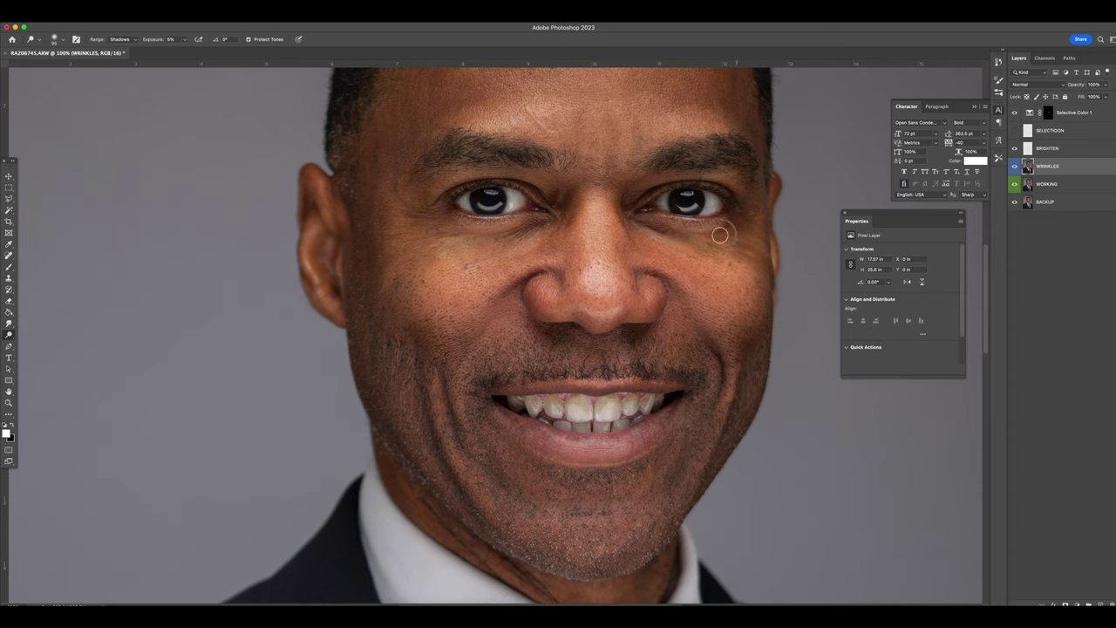
pyautogui.press('super+minus')
pyautogui.press('super+minus')
pyautogui.press('super+minus')
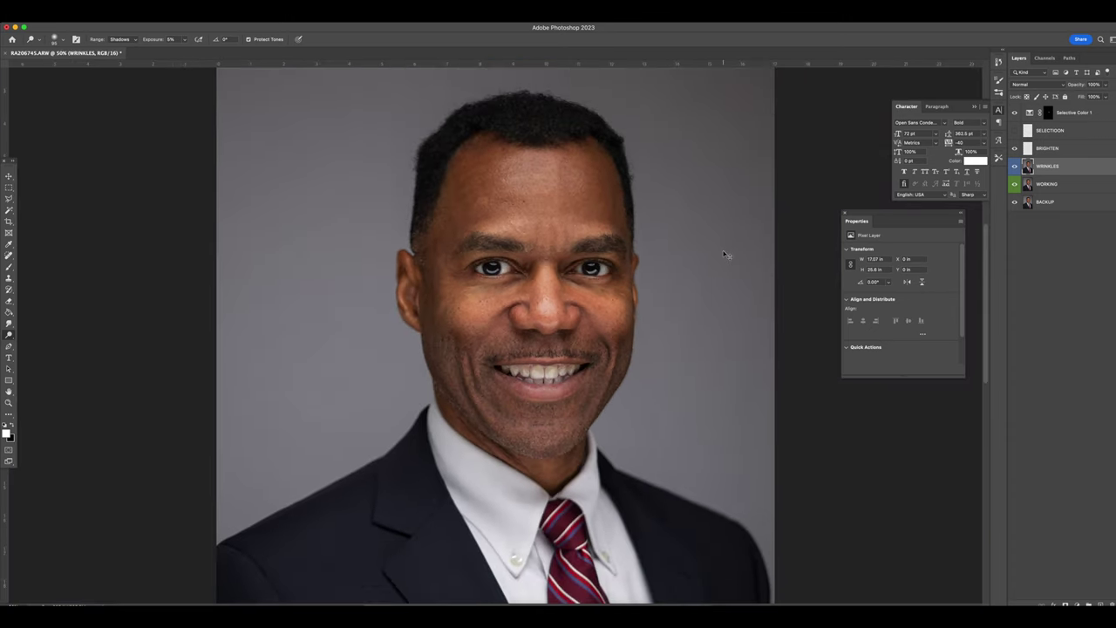
# - With the WORKING layer hidden, hide and show the WRINKLES layer to compare the retouched face, and inspect the skin at several magnifications
pyautogui.press('super+minus')
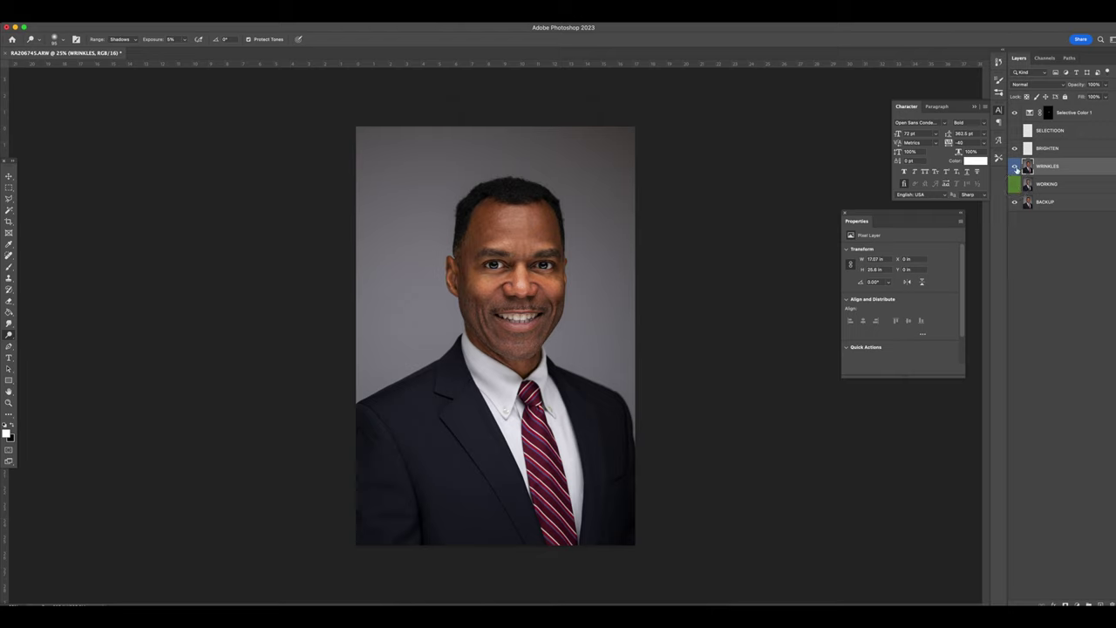
pyautogui.click(1015, 169)
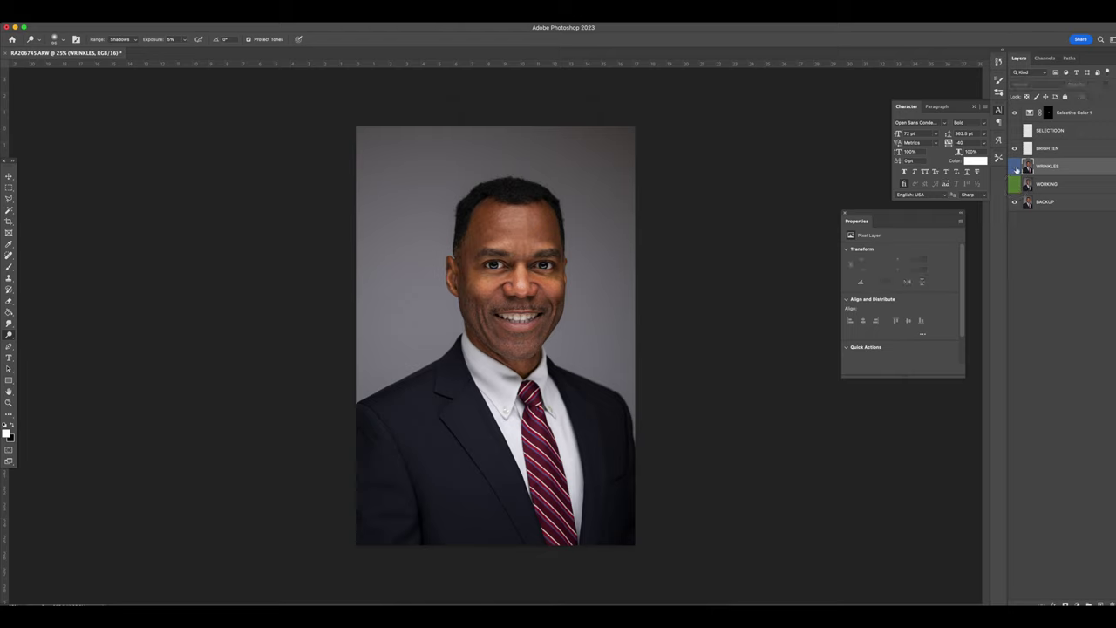
pyautogui.click(1016, 168)
pyautogui.click(1016, 169)
pyautogui.click(1016, 168)
pyautogui.click(1016, 168)
pyautogui.click(1016, 169)
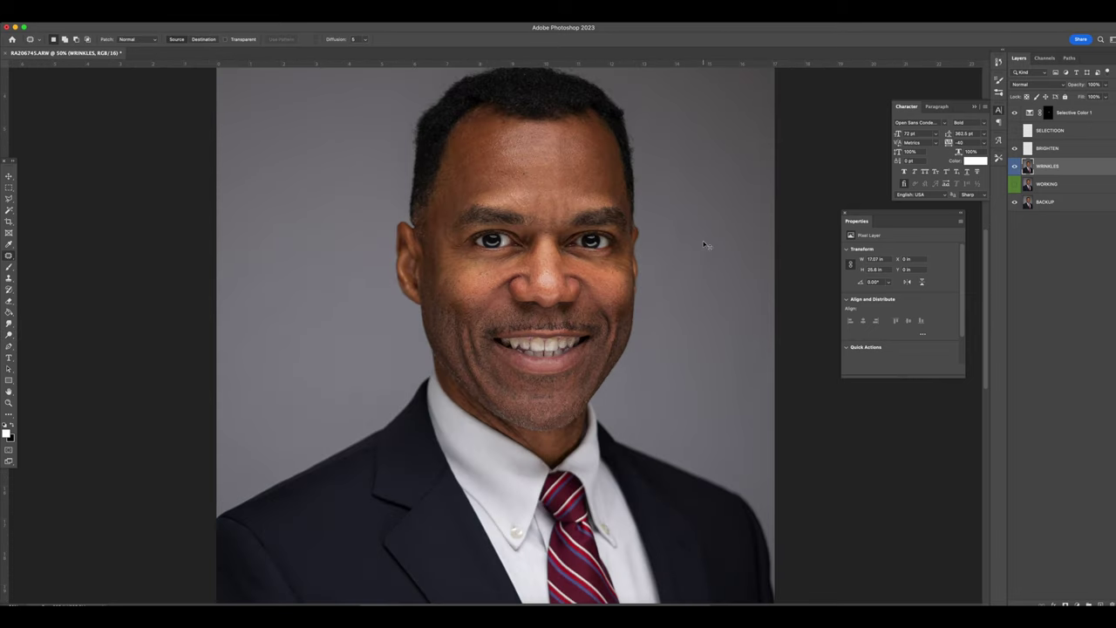
pyautogui.press('super+plus')
pyautogui.press('super+plus')
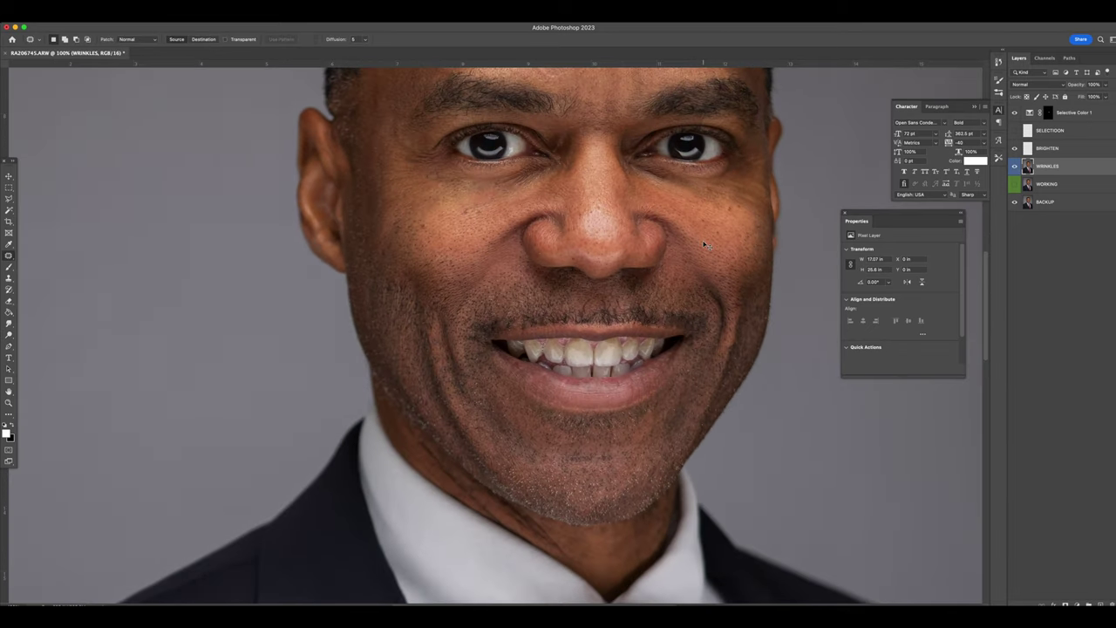
pyautogui.hotkey('ctrl', '-')
pyautogui.hotkey('ctrl', '-')
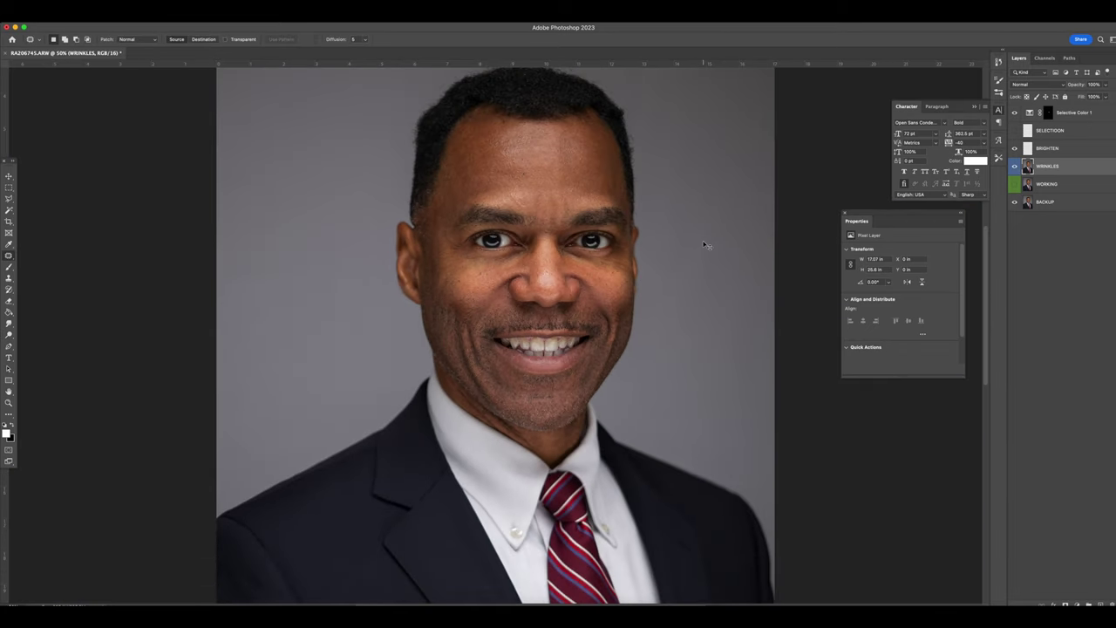
pyautogui.hotkey('ctrl', '-')
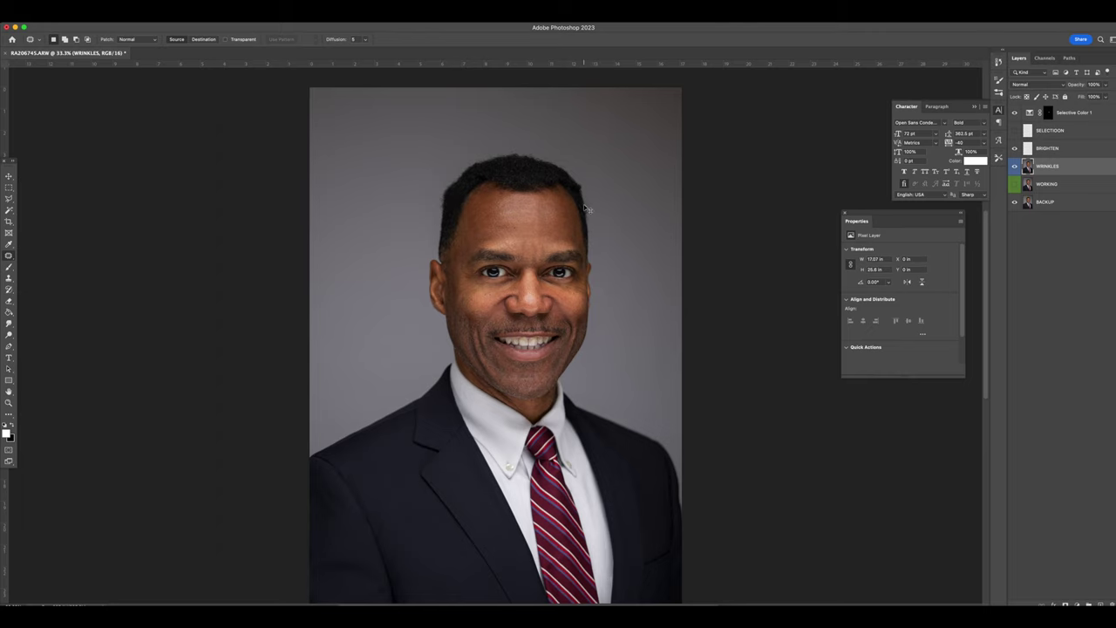
# - Choose the Spot Healing Brush, adjust its size, and touch up the hair edge and the adjoining background on the WRINKLES layer
pyautogui.scroll(2, 559, 200)
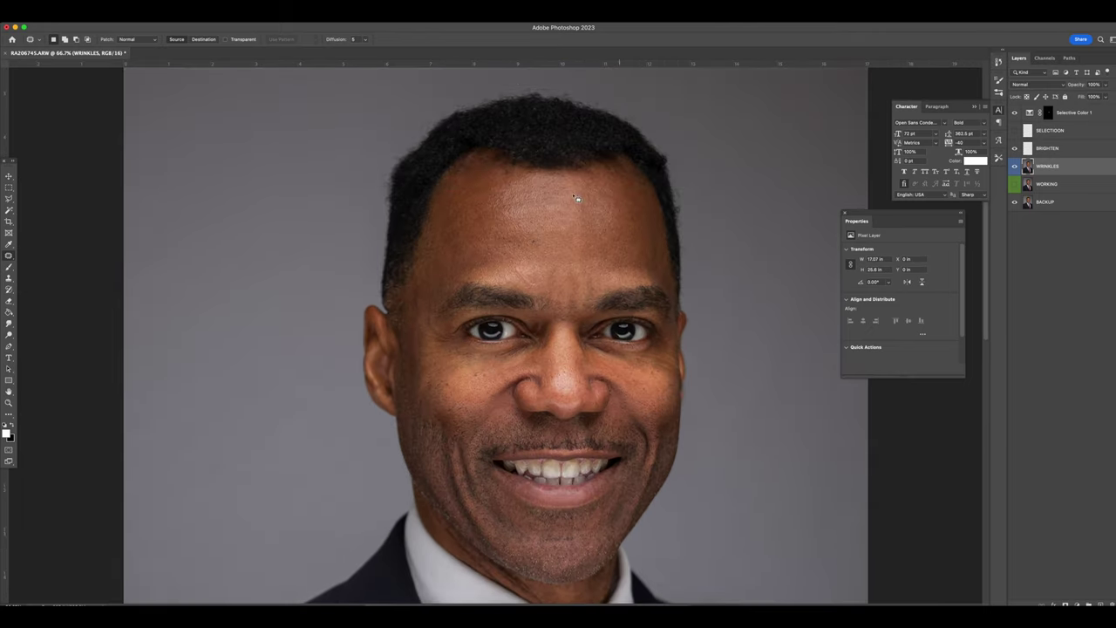
pyautogui.rightClick(9, 255)
pyautogui.click(39, 250)
pyautogui.rightClick(639, 245)
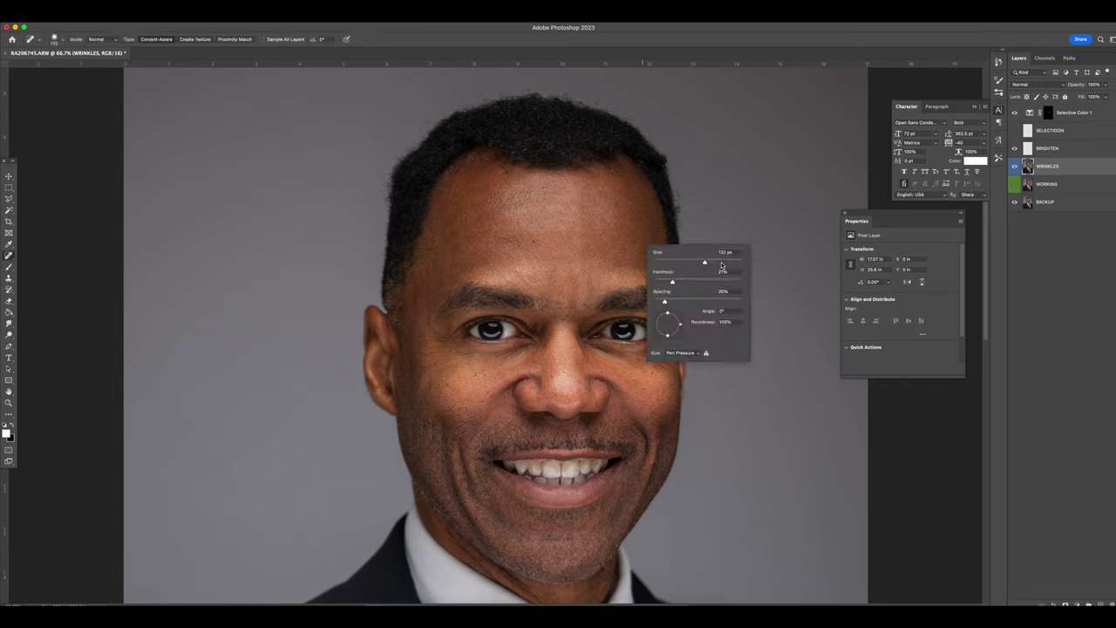
pyautogui.click(721, 262)
pyautogui.press('Return')
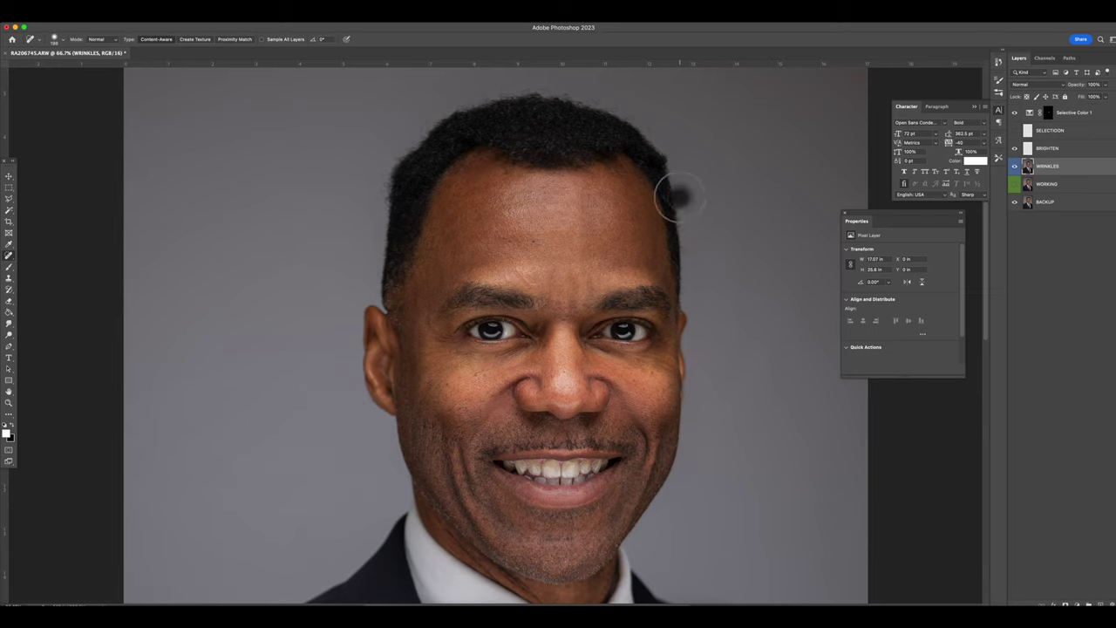
pyautogui.rightClick(679, 140)
pyautogui.click(742, 162)
pyautogui.press('Return')
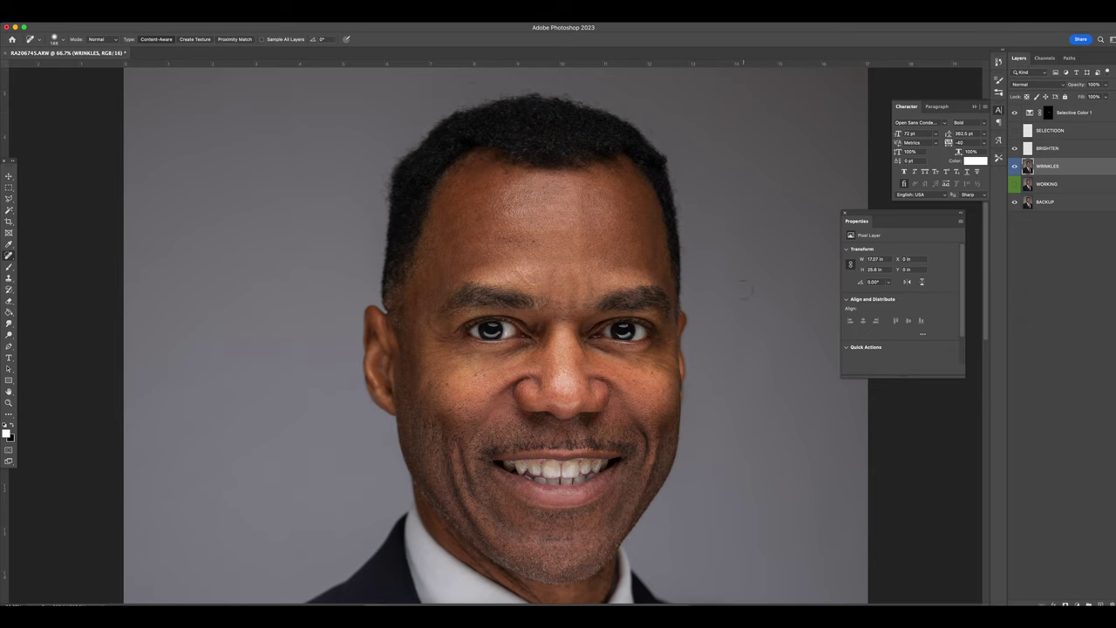
pyautogui.scroll(2, 702, 261)
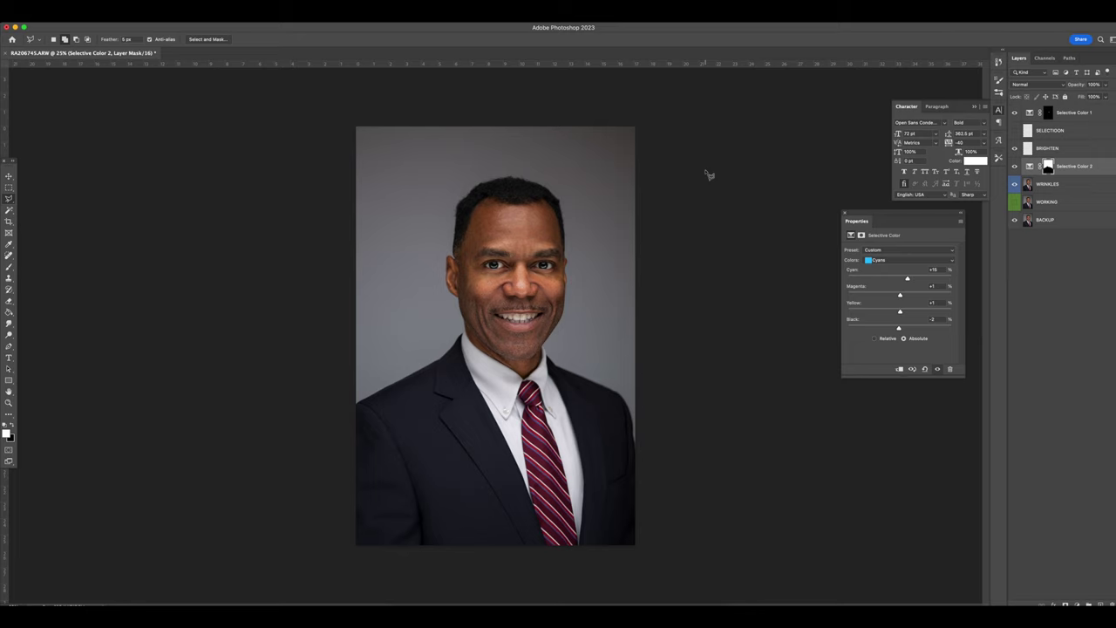
# - Save the retouched photo, switch to Lightroom Classic, and mark the whole edited TIFF with the blue colour label
pyautogui.press('super+s')
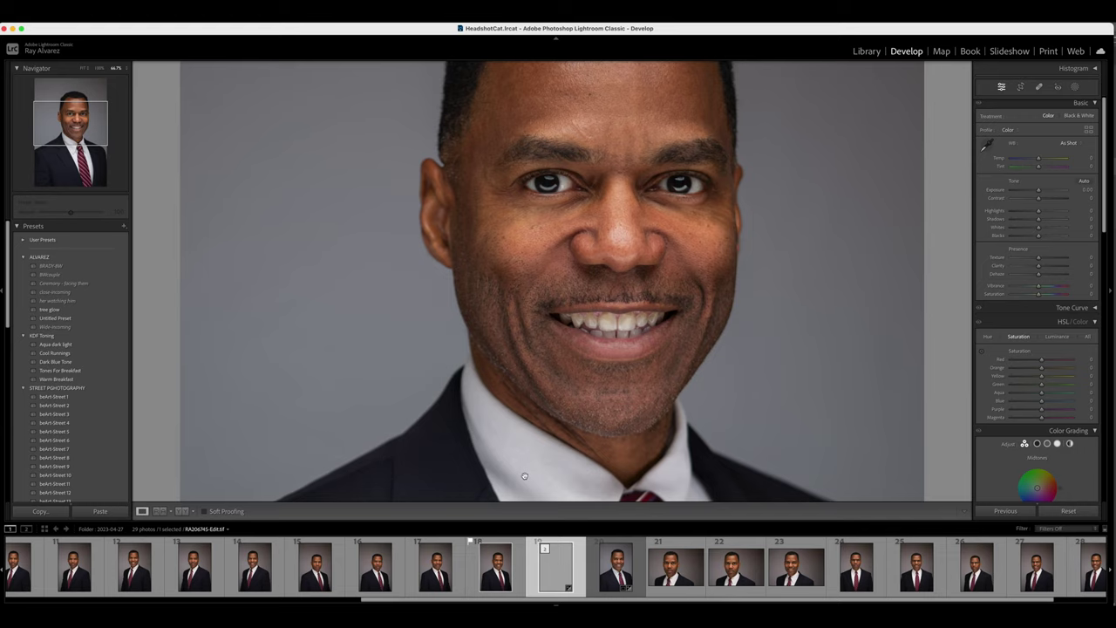
pyautogui.click(563, 288)
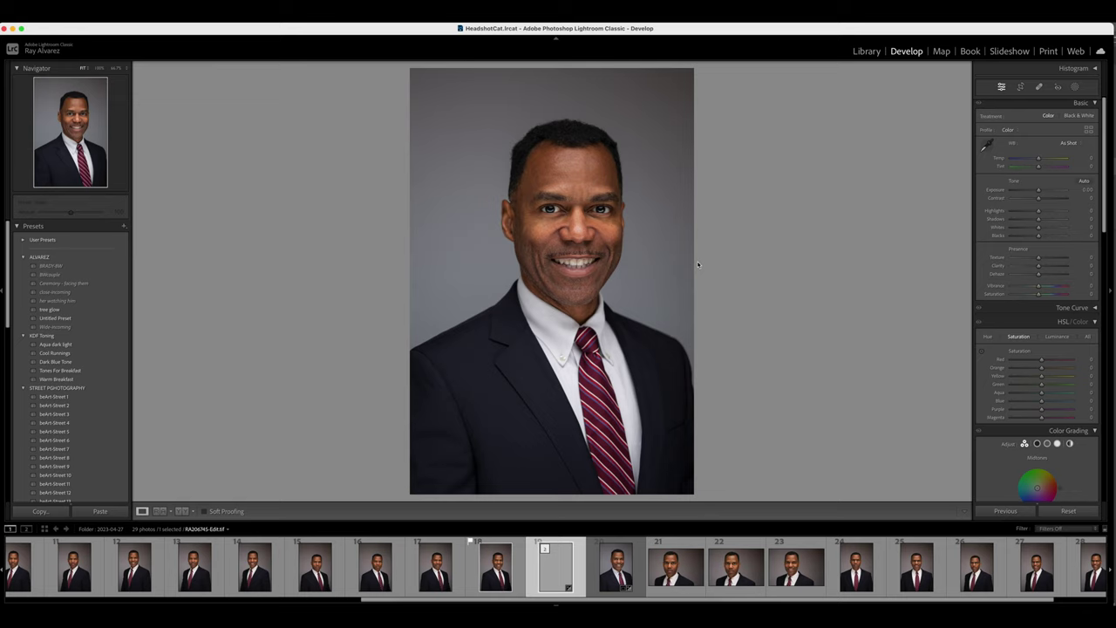
pyautogui.press('9')
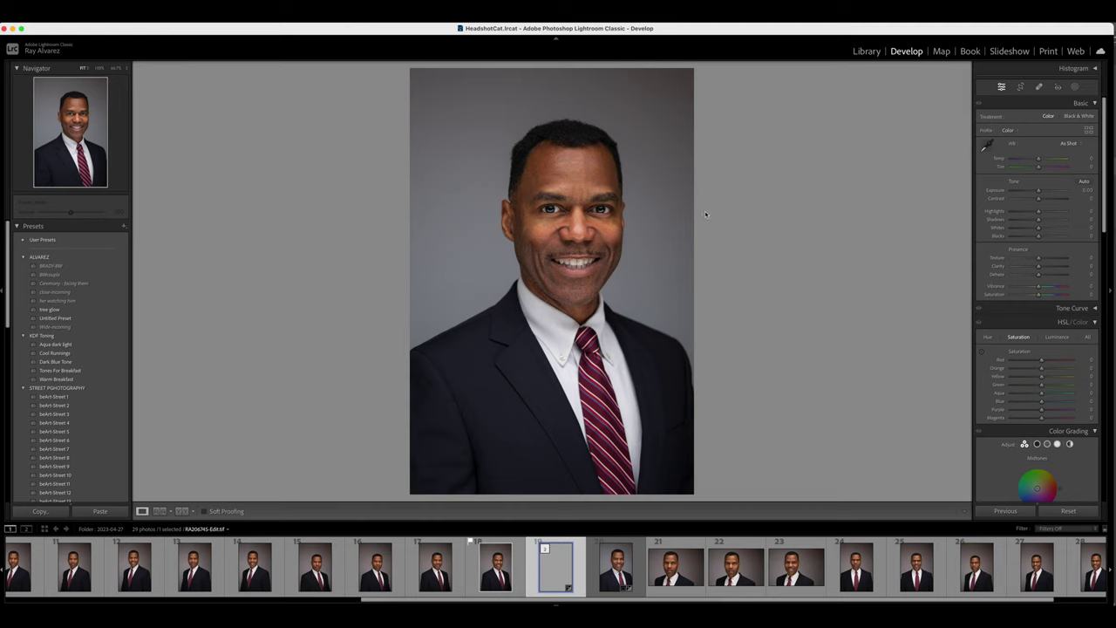
# - Add a Background mask to the edited photo and lower its exposure to about -0.65 to darken the backdrop
pyautogui.click(1075, 88)
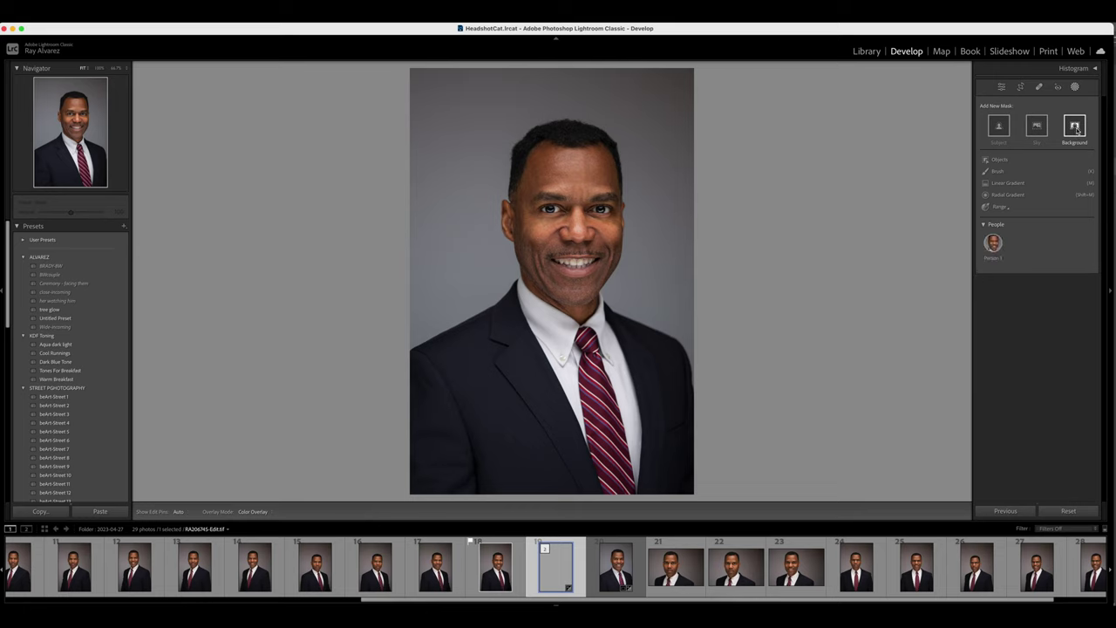
pyautogui.click(1075, 127)
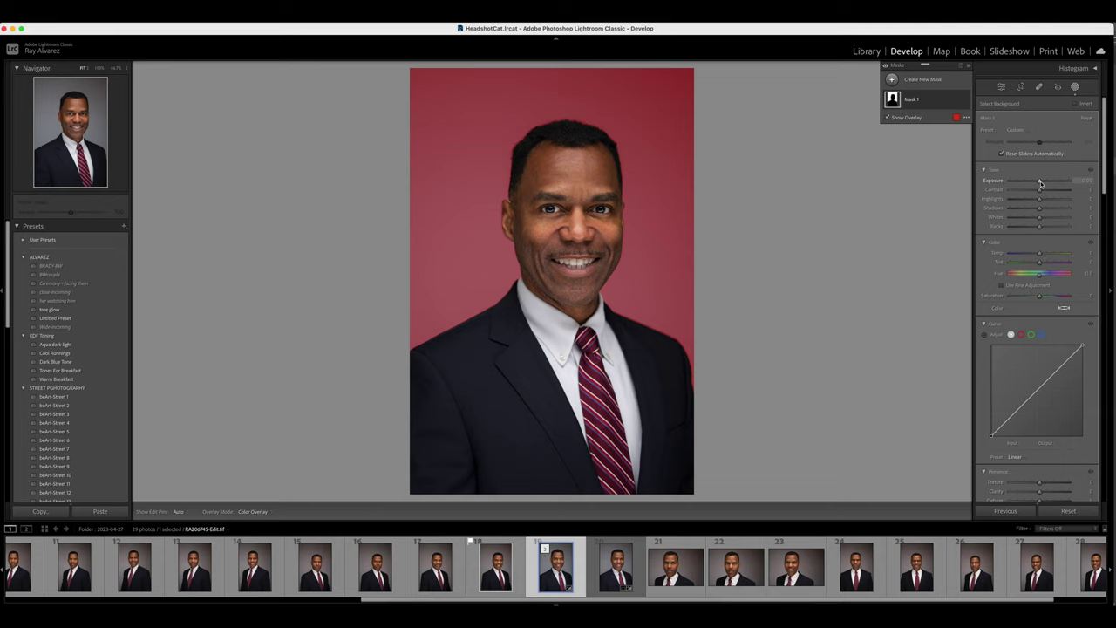
pyautogui.moveTo(1039, 182); pyautogui.dragTo(1035, 184)
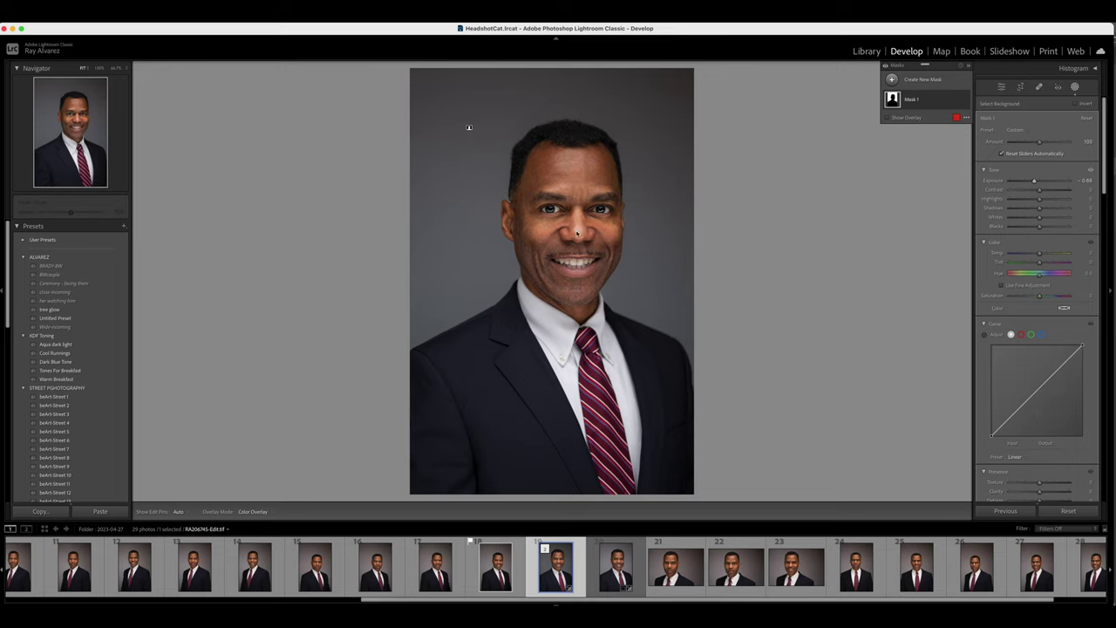
# - Return to the global adjustments and set the photo's exposure to +0.10 and its highlights to -31
pyautogui.hotkey('shift', 'w')
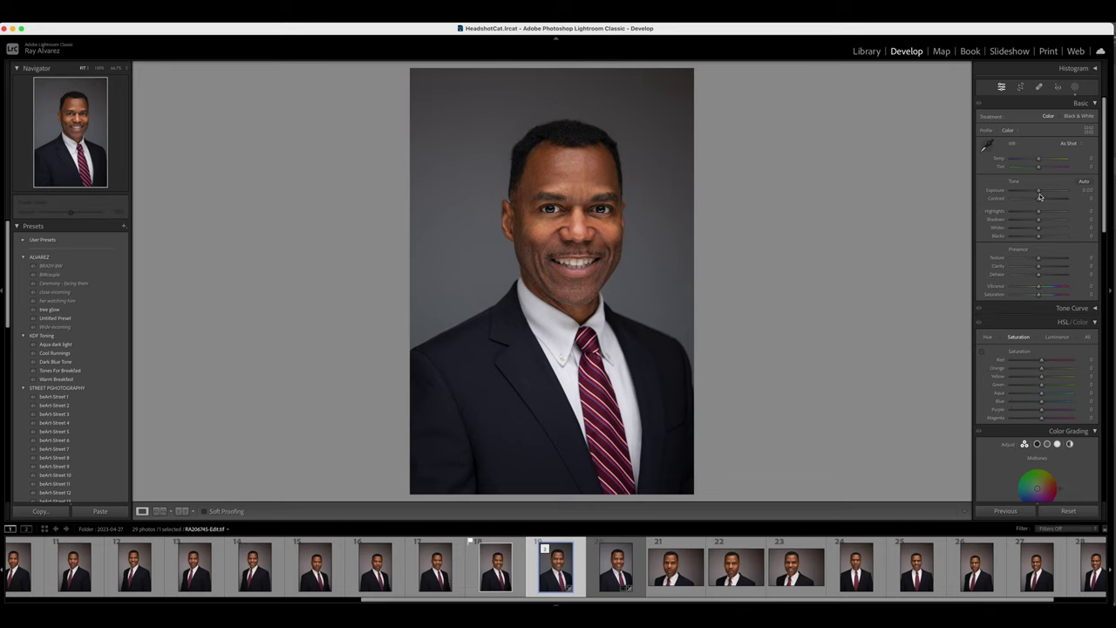
pyautogui.moveTo(1038, 191); pyautogui.dragTo(1029, 213)
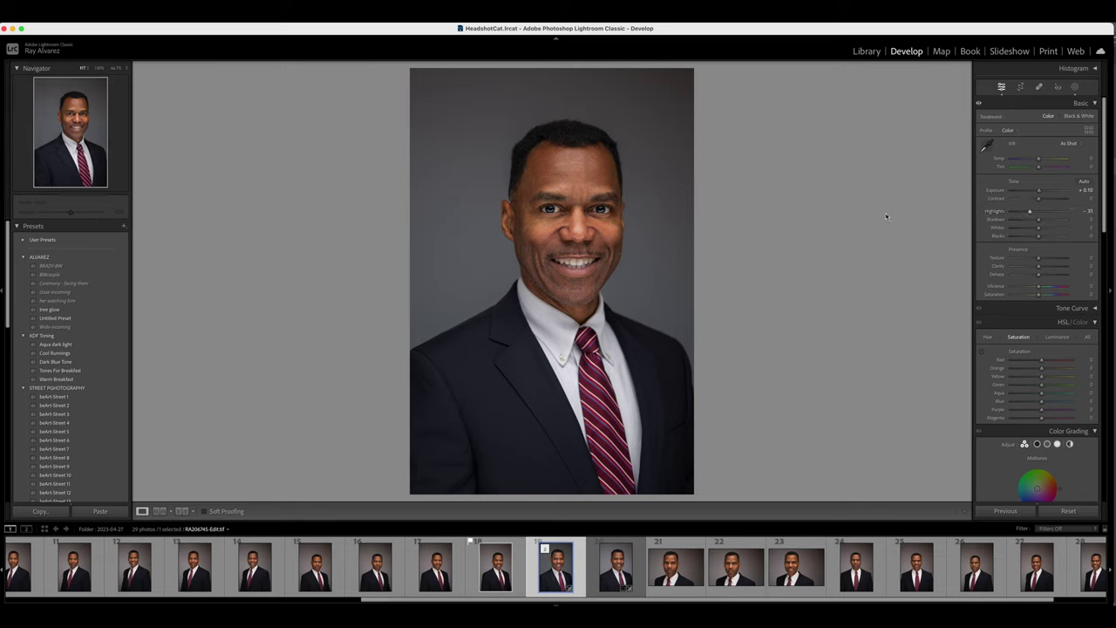
# - Compare the edited TIFF with the original RAW photo, viewing them singly and side by side in the Library's Survey view
pyautogui.press('Right')
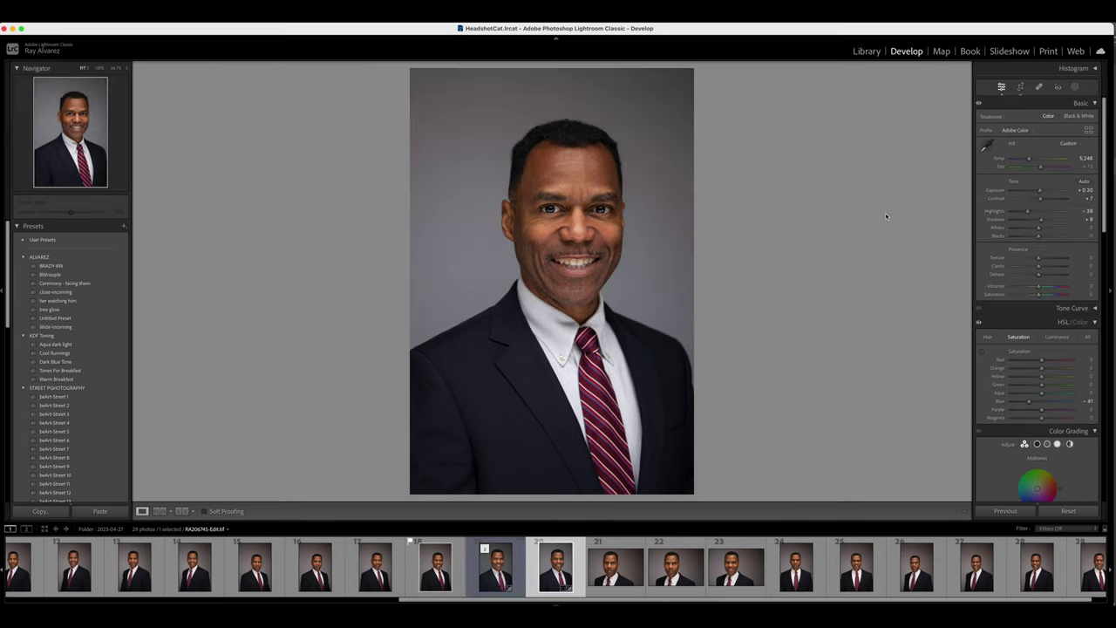
pyautogui.press('Left')
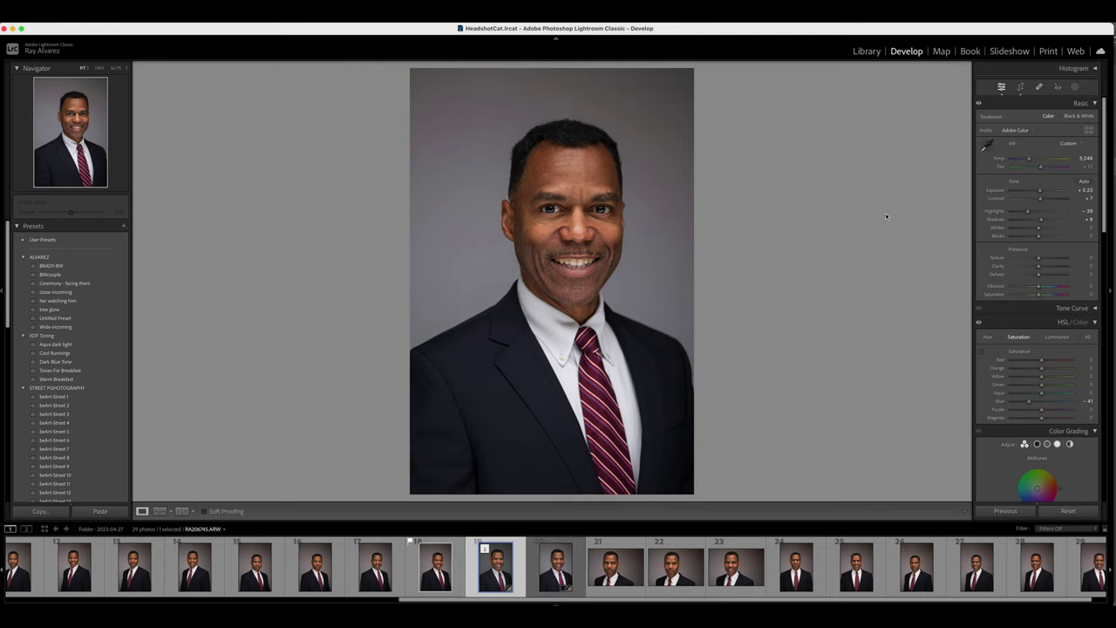
pyautogui.click(871, 50)
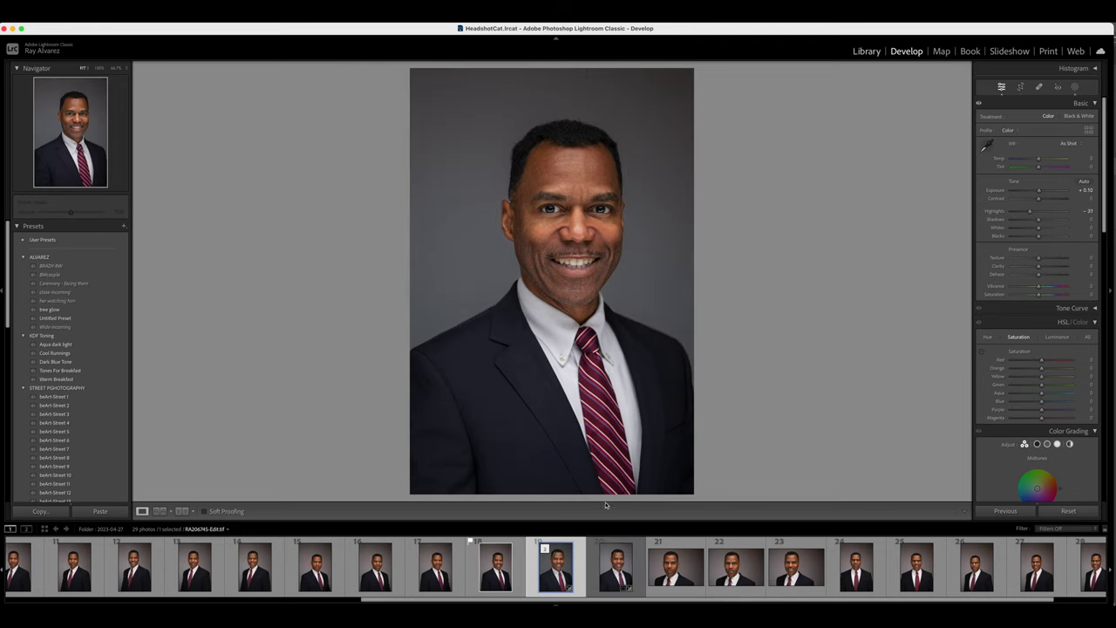
pyautogui.keyDown('super'); pyautogui.click(616, 567); pyautogui.keyUp('super')
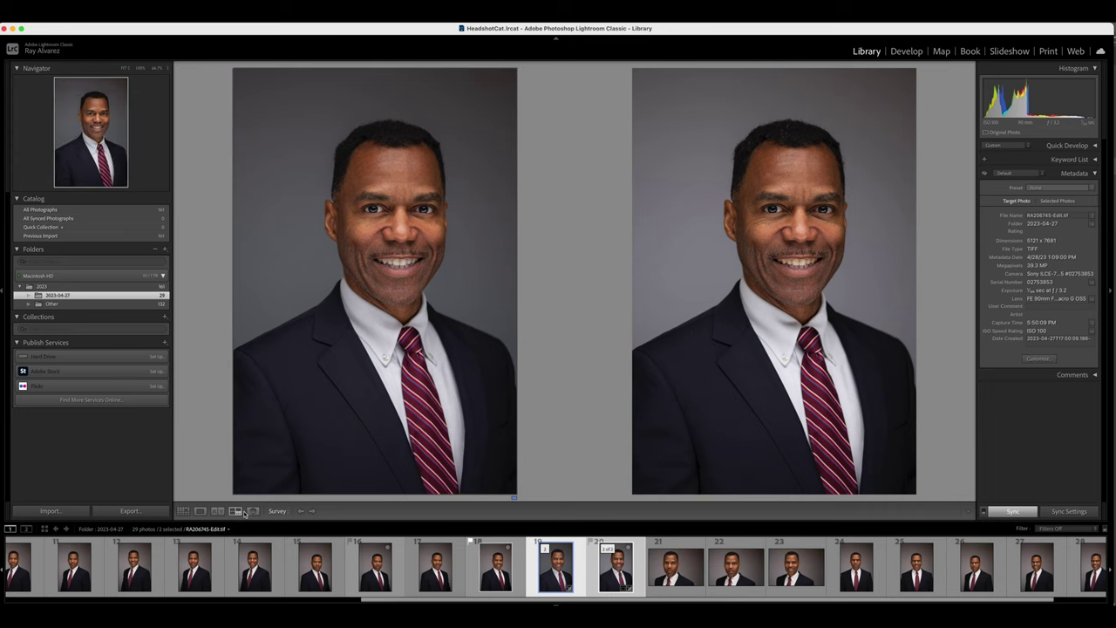